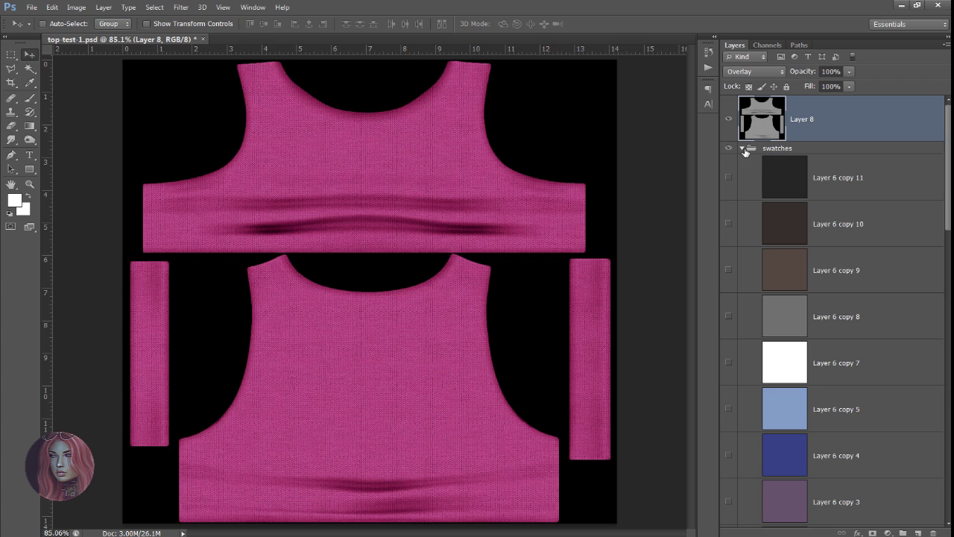
Add a layer above Layer 8 and draw a white rectangle about 1024 by 60 px along the canvas's upper edge
click(744, 148)
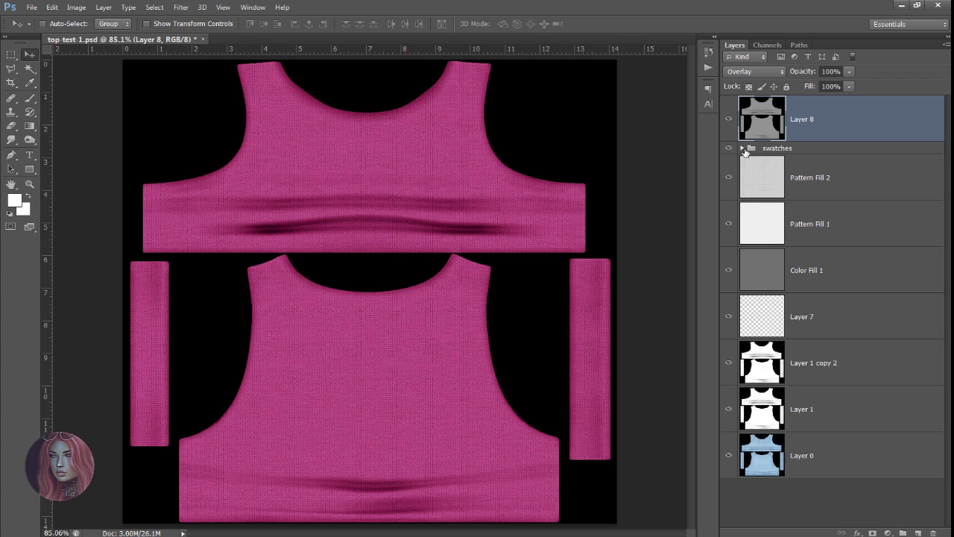
click(920, 533)
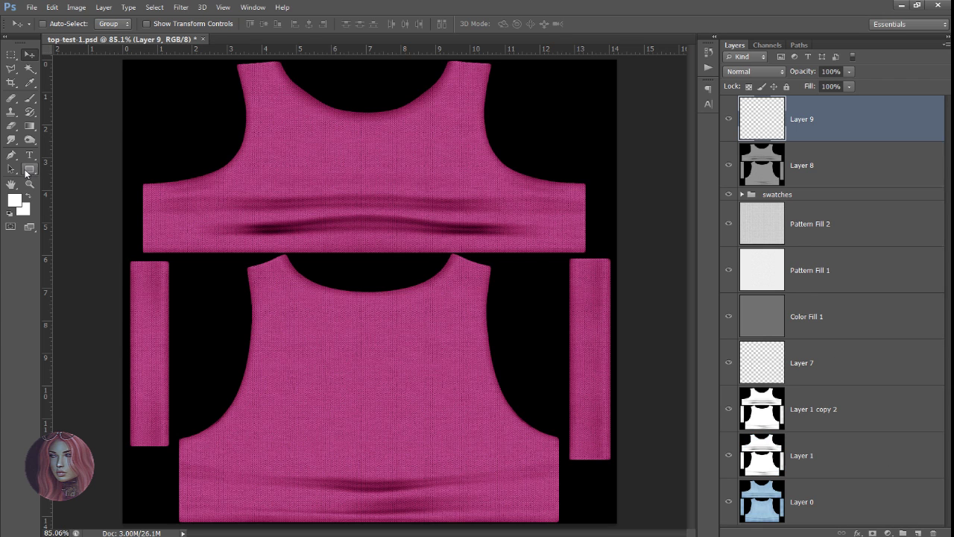
click(30, 169)
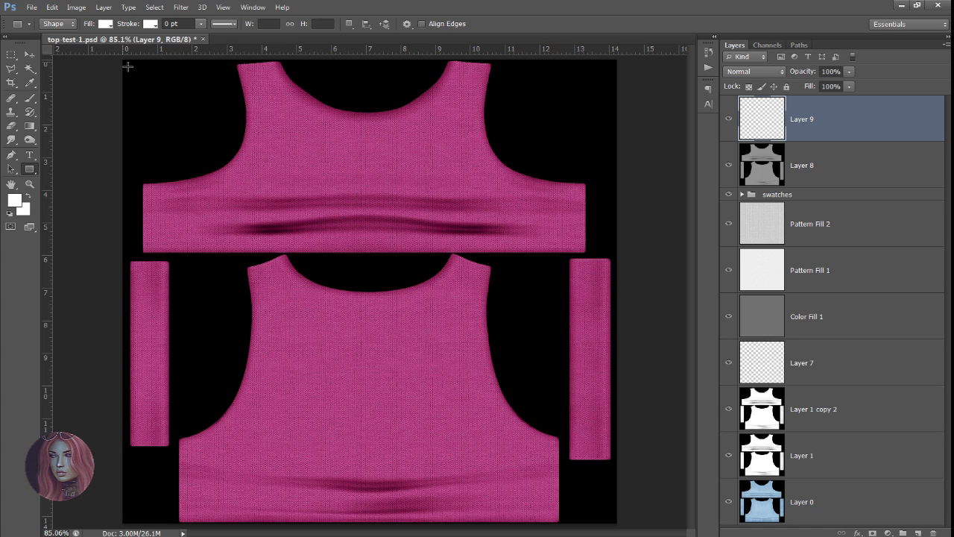
drag(123, 61, 622, 90)
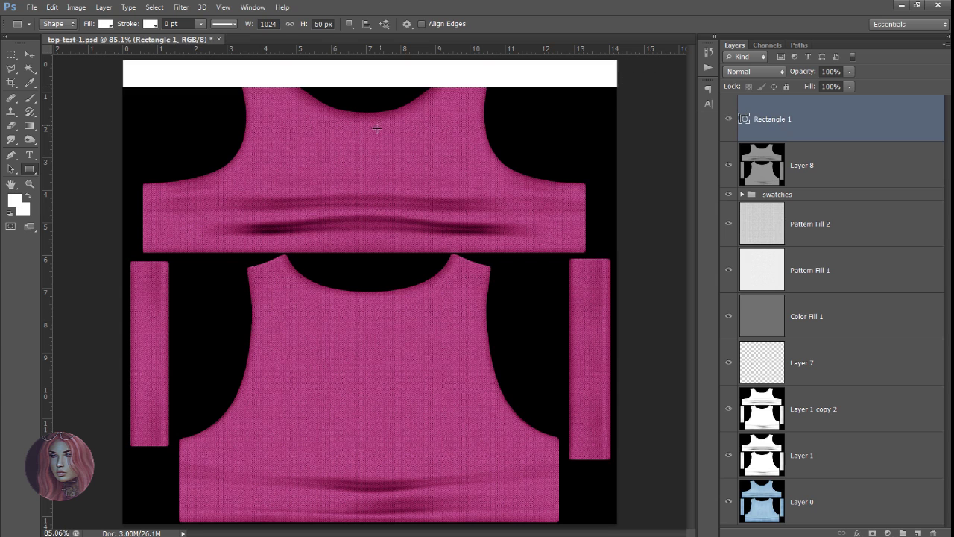
Reduce the white rectangle's height to about half with Free Transform, keeping its full width
key(ctrl+t)
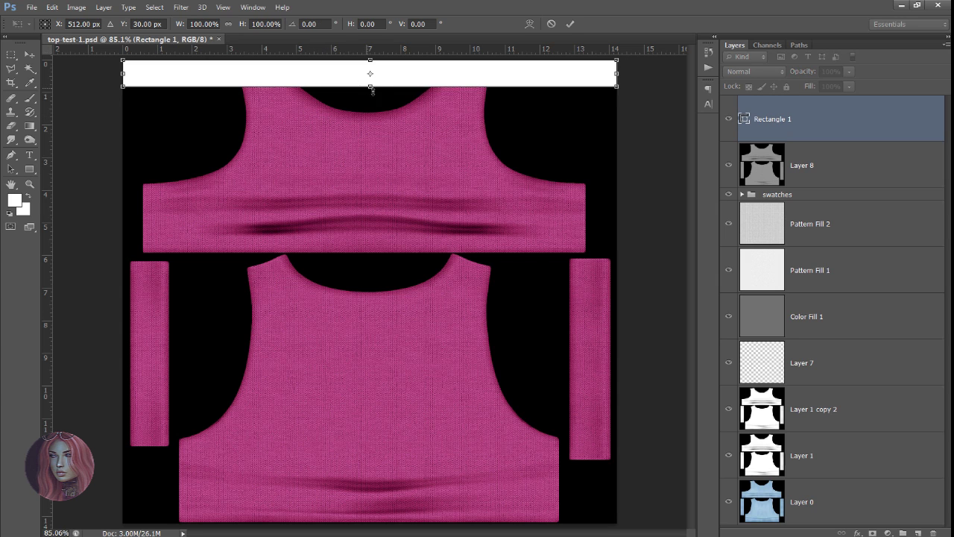
drag(371, 90, 388, 117)
key(Return)
Duplicate the strip four times and stack the copies edge to edge beneath the original
key(v)
key(ctrl+j)
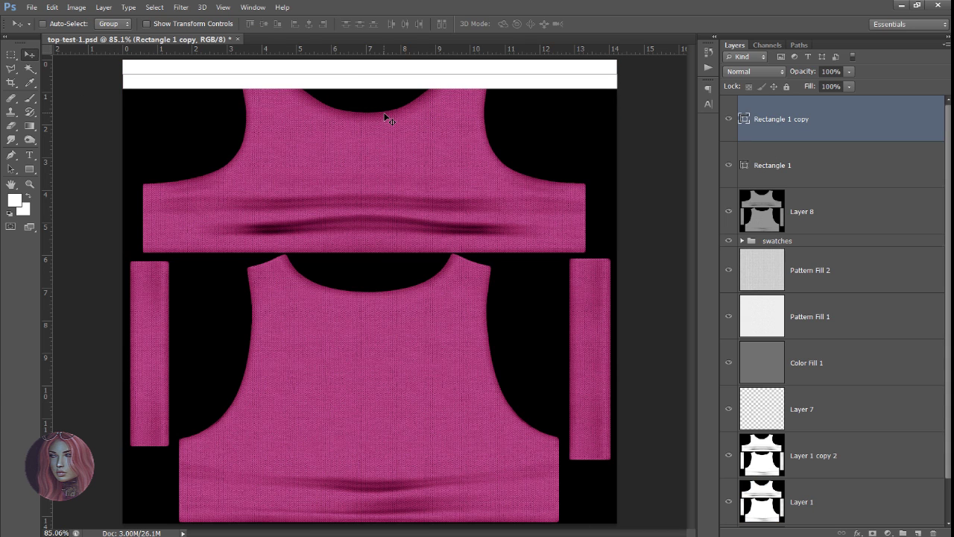
drag(766, 115, 846, 165)
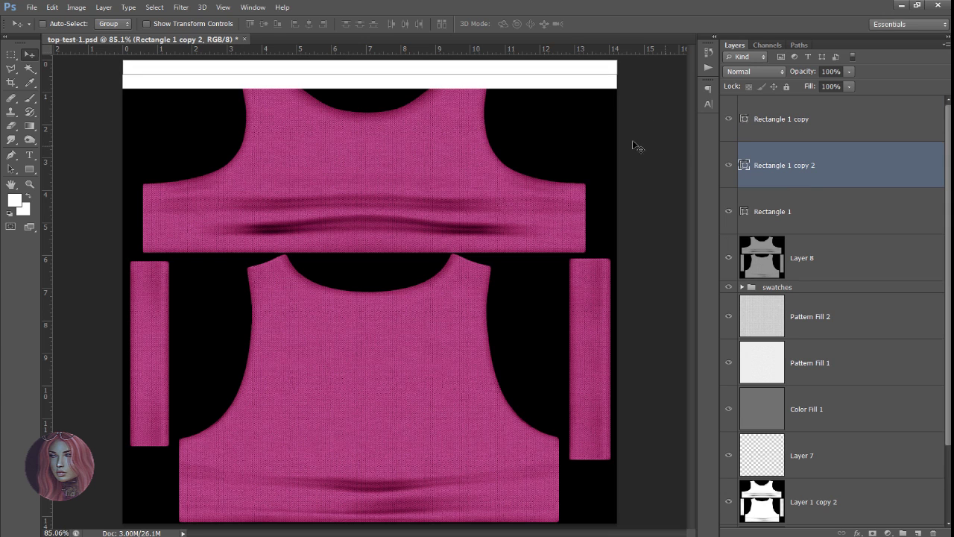
drag(445, 112, 419, 136)
key(ctrl+j)
key(ctrl+j)
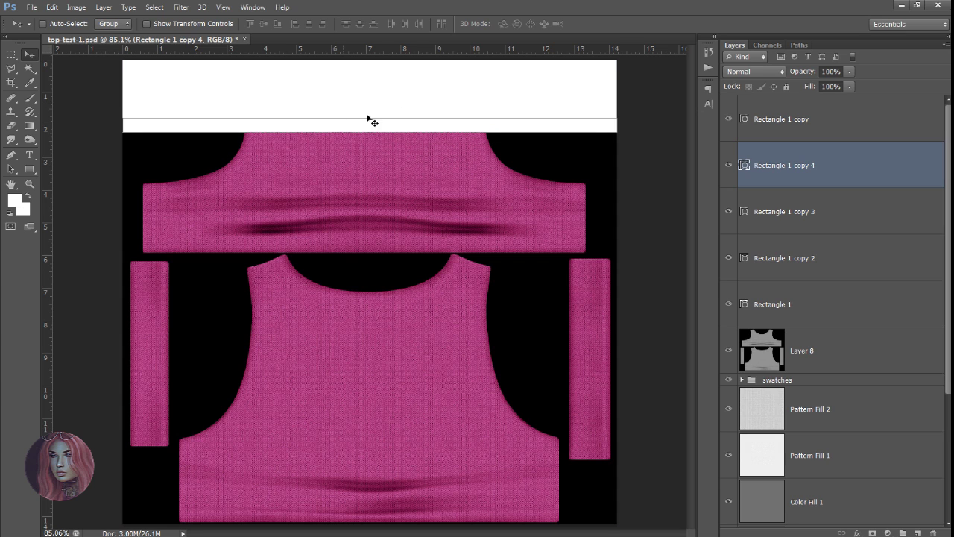
Check in the display options whether Smart Guides are enabled
click(223, 8)
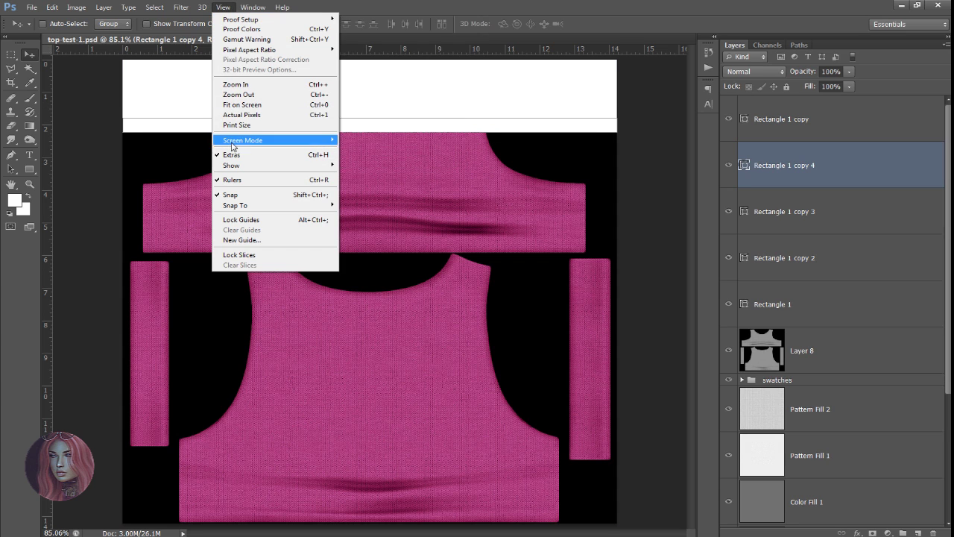
mouse_move(232, 167)
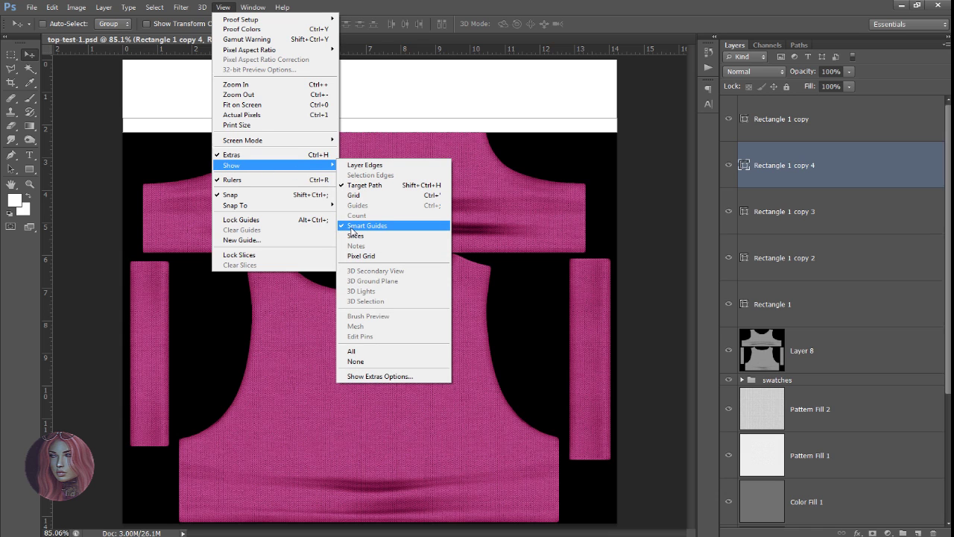
click(468, 86)
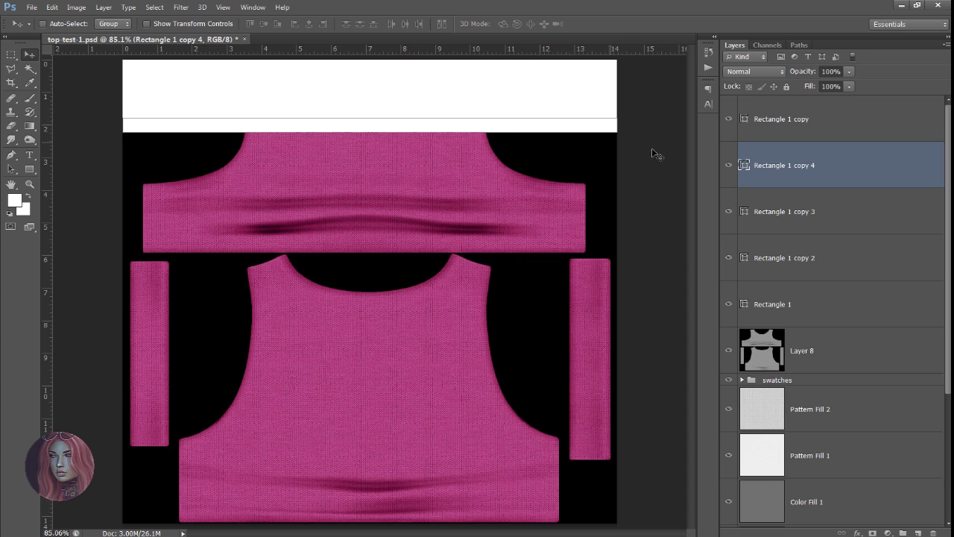
Duplicate all five strips together and place the copies directly below the existing stack
click(814, 307)
shift+click(827, 132)
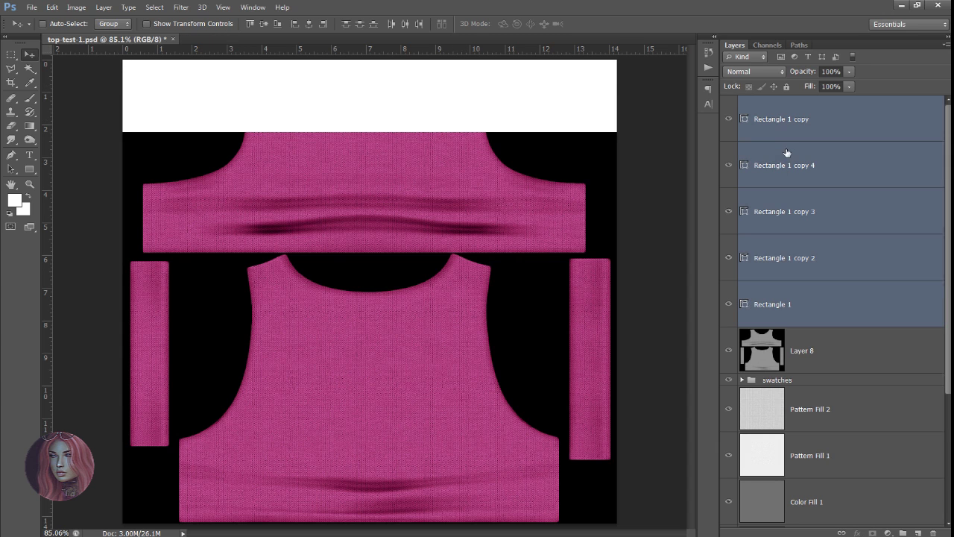
key(ctrl+j)
drag(482, 75, 477, 156)
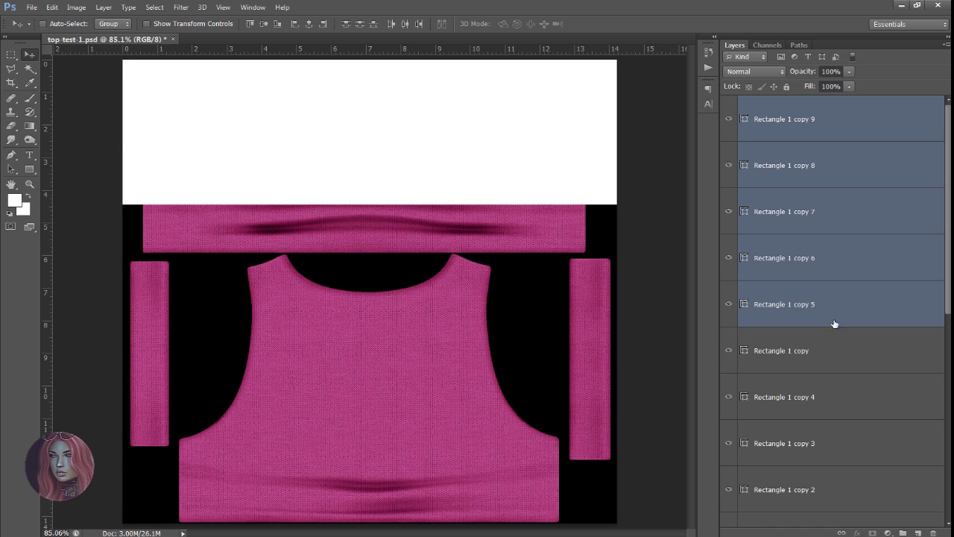
Duplicate the full set of ten strips and move the copies directly beneath the originals
click(825, 132)
scroll(809, 312, down, 3)
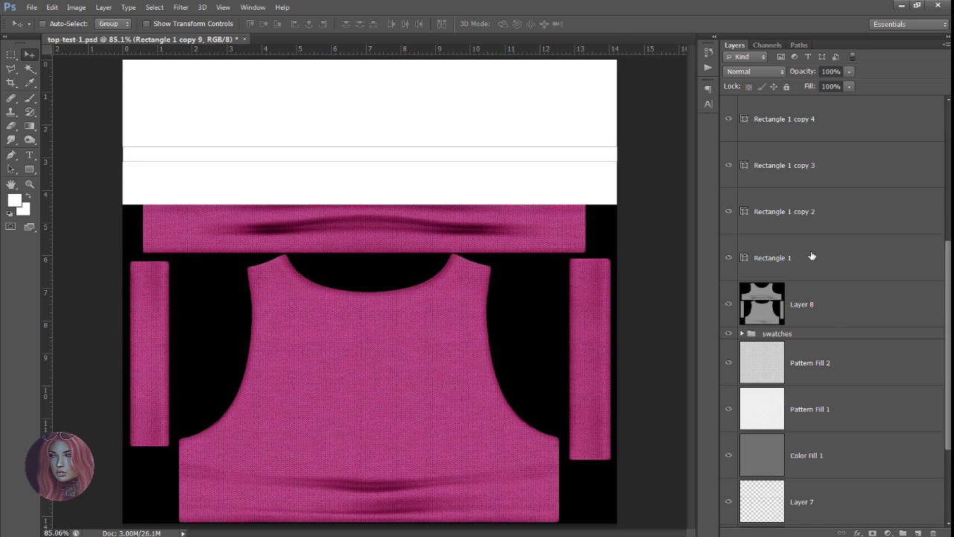
shift+click(812, 257)
key(ctrl+j)
drag(410, 137, 417, 273)
Duplicate the ten newest strips again and place the copies below them to cover more of the lower garment piece
scroll(779, 249, down, 3)
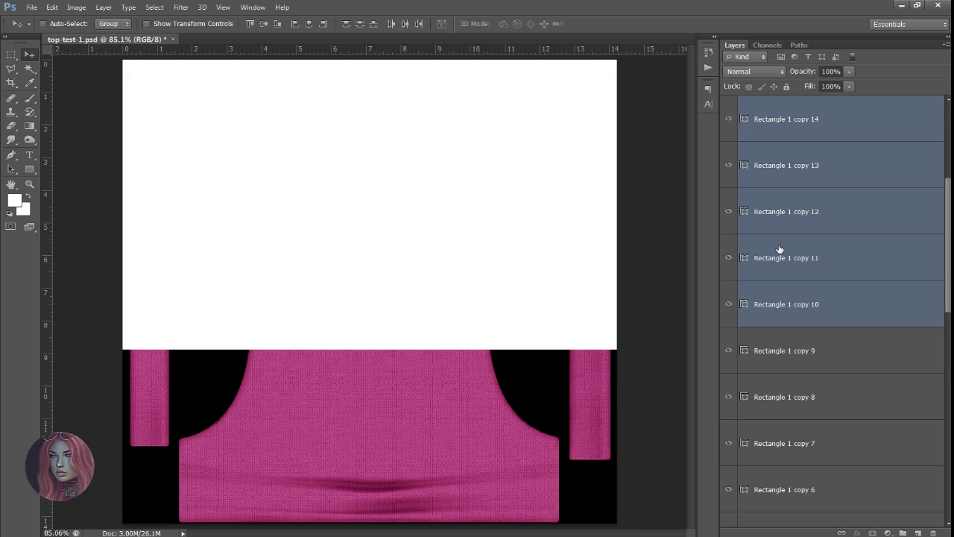
key(ctrl+j)
drag(551, 211, 533, 353)
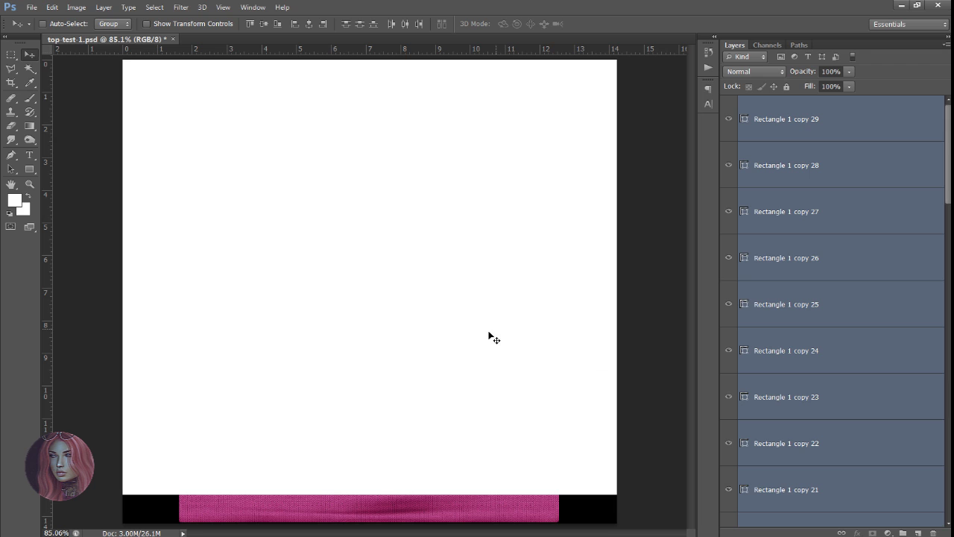
Duplicate the strips Rectangle 1 copy 24 to copy 29 and move the duplicates down to extend the stack
click(824, 129)
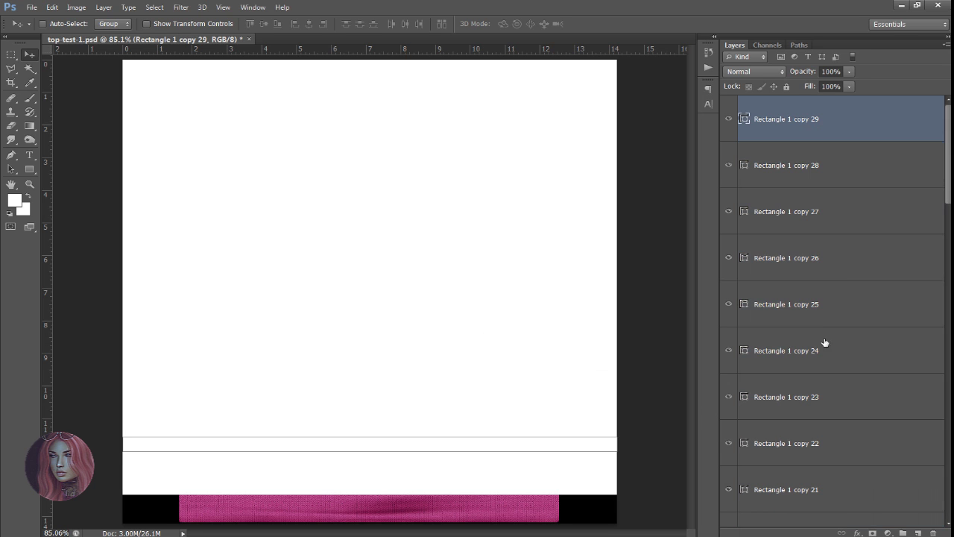
shift+click(823, 348)
key(ctrl+j)
drag(408, 344, 394, 455)
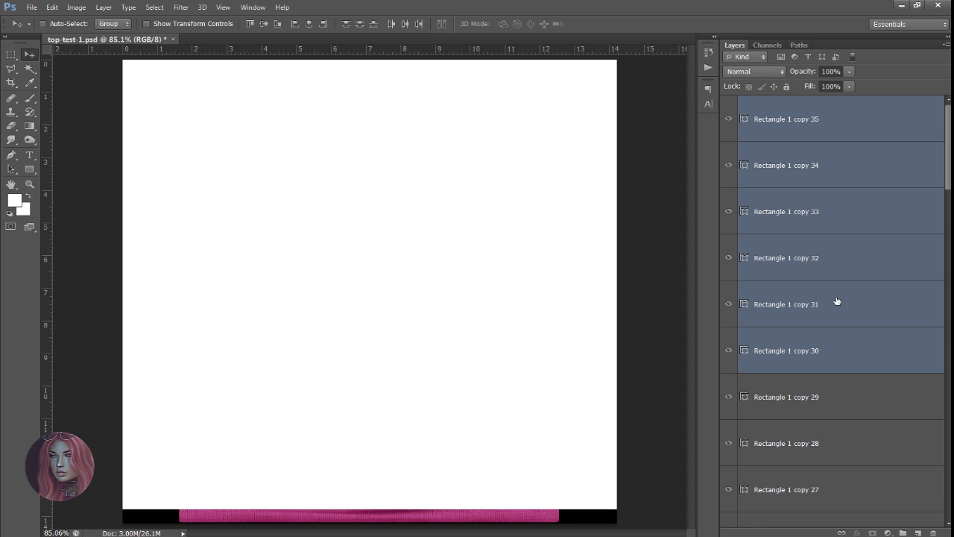
Hide the strips Rectangle 1 copy 35 and copy 30, and delete copy 30
click(731, 119)
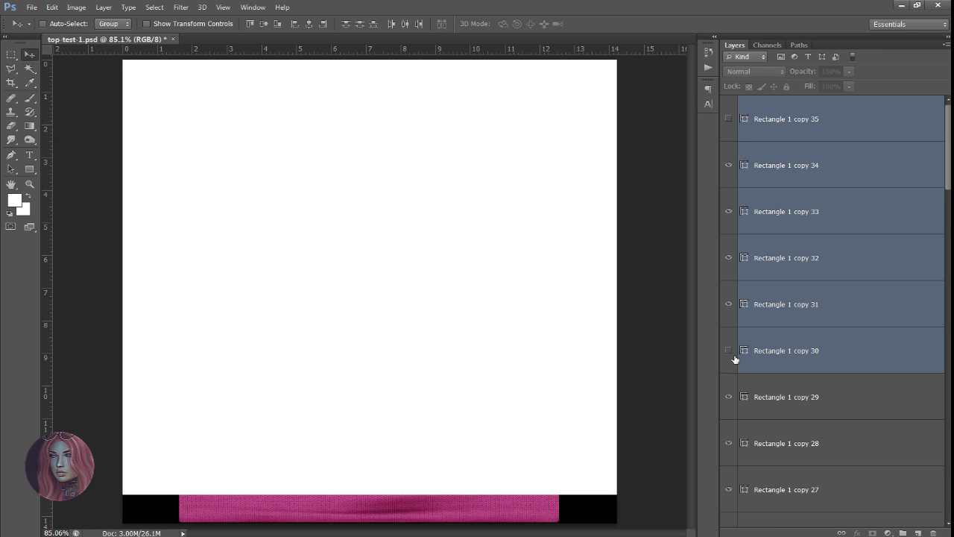
click(803, 362)
key(Delete)
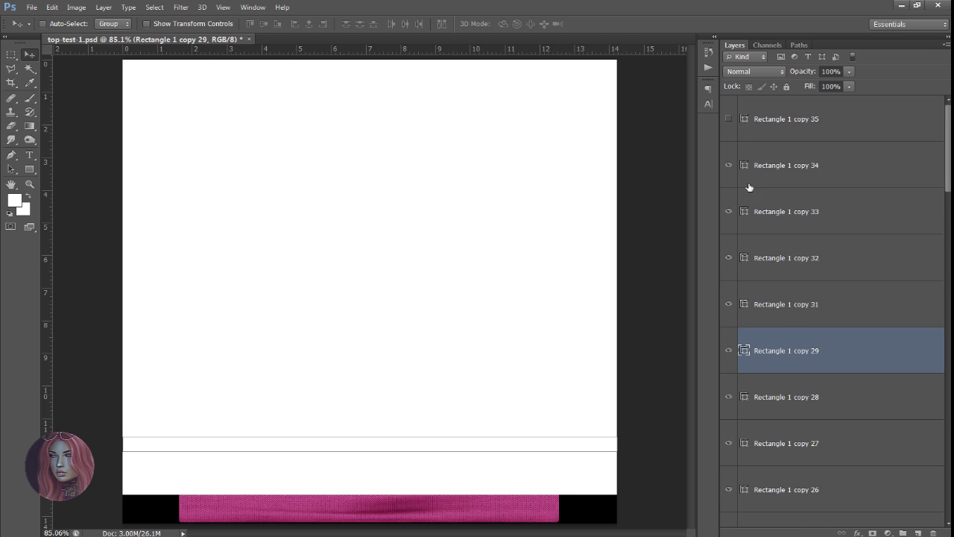
Show Rectangle 1 copy 35 again and move the strips from copy 35 through copy 29 down by one strip height
click(730, 118)
click(790, 133)
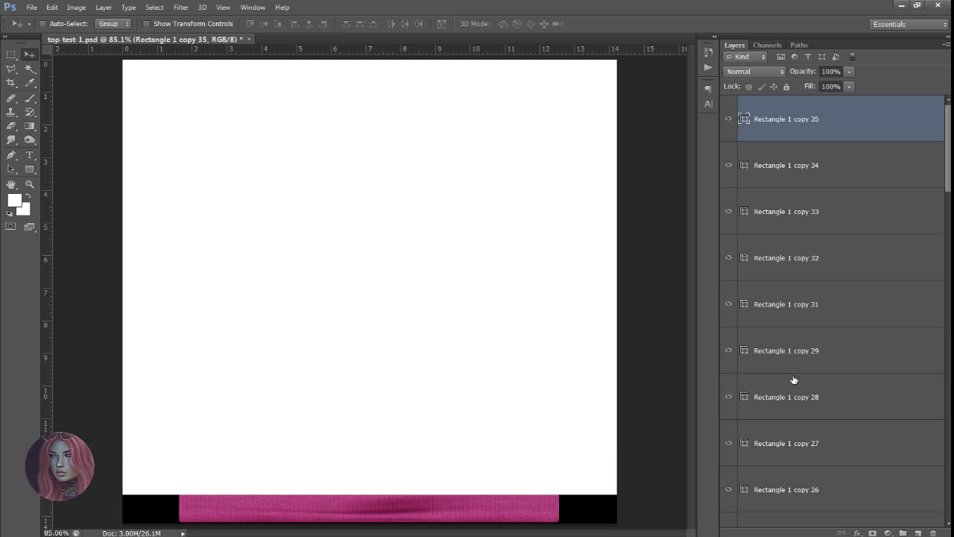
shift+click(795, 357)
drag(494, 363, 462, 430)
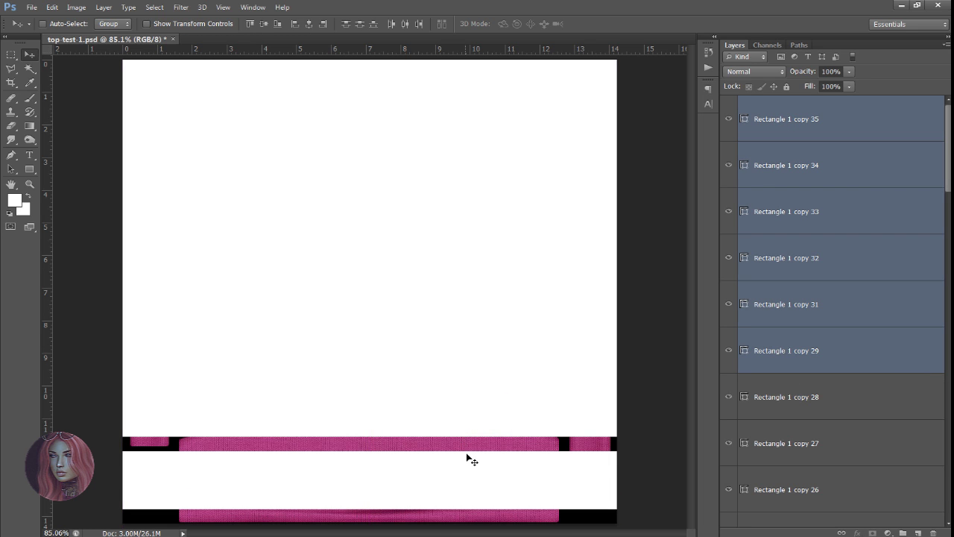
Move the strips Rectangle 1 copy 26 and copy 27 up to fill the gap in the stack
right_click(468, 454)
click(514, 329)
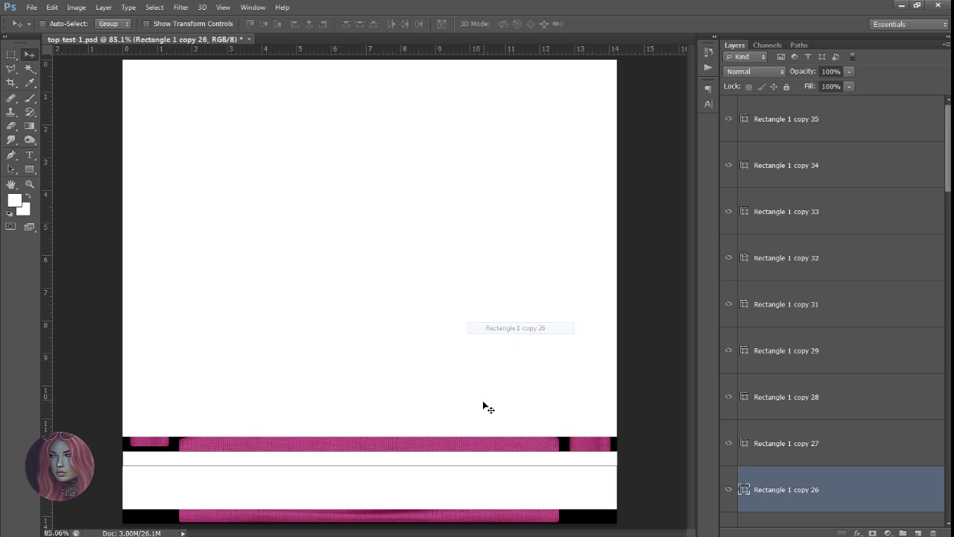
drag(479, 394, 450, 401)
right_click(470, 477)
click(509, 356)
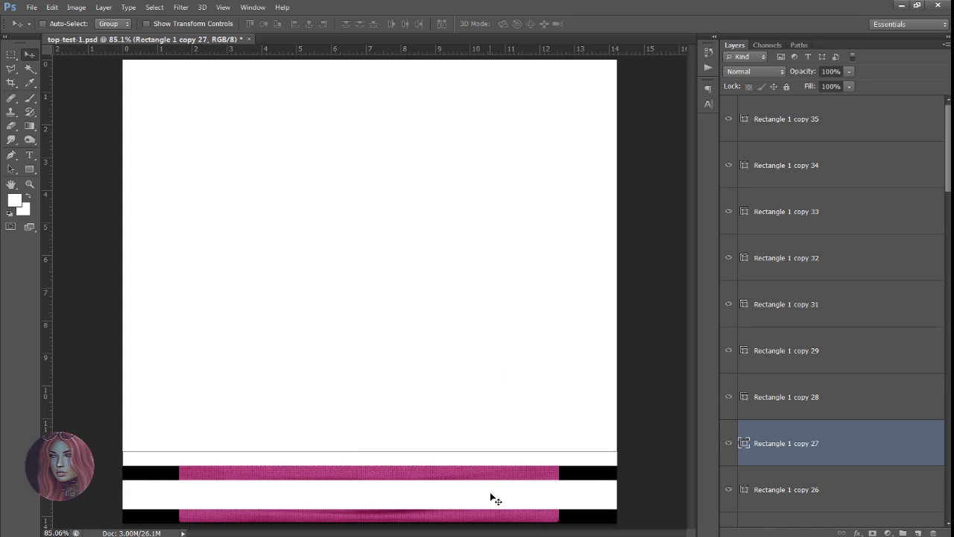
Move the strip Rectangle 1 copy 29 into the remaining gap so the stack is continuous
right_click(490, 497)
click(530, 367)
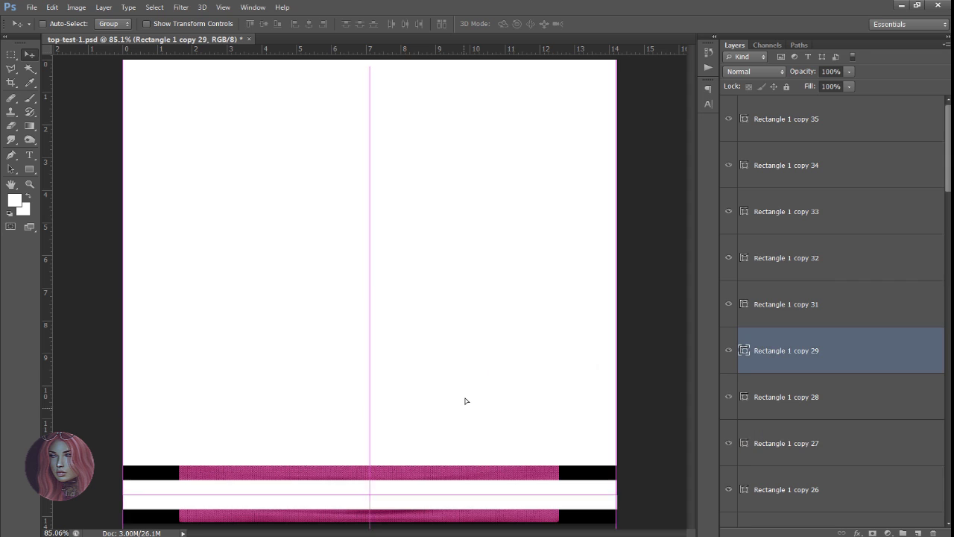
key(shift+Down)
key(shift+Down)
key(shift+Down)
key(shift+Down)
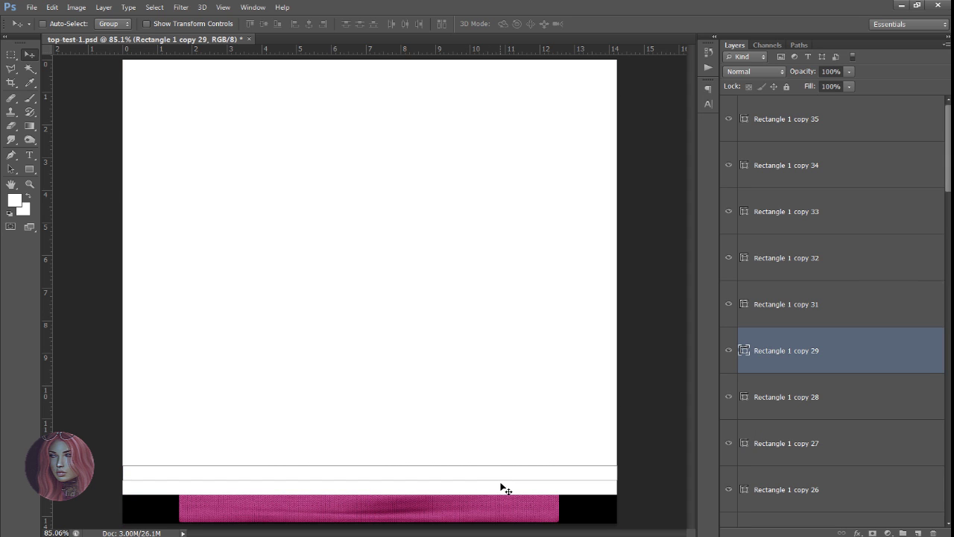
Duplicate the lowest strip twice and place the copies below it down to the canvas's lower edge
right_click(503, 489)
click(525, 376)
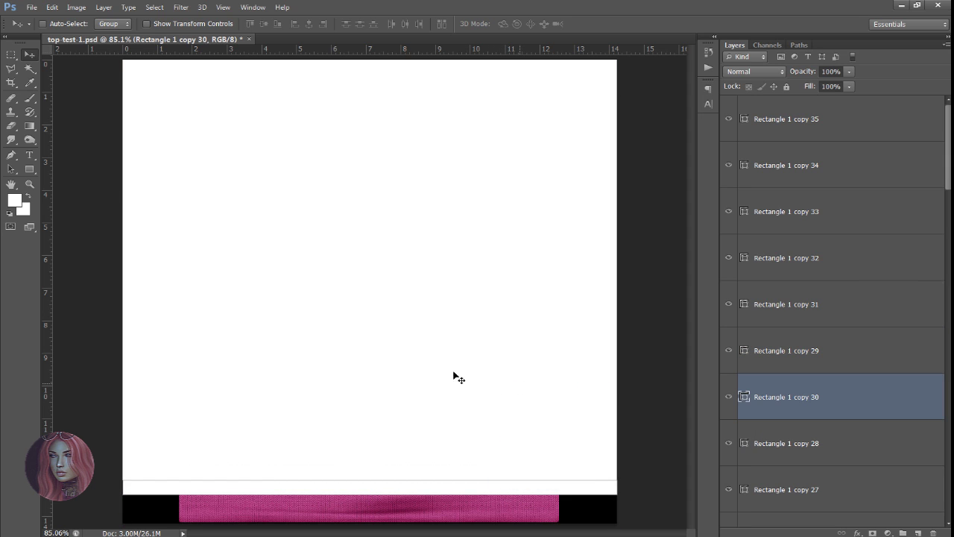
drag(453, 376, 450, 395)
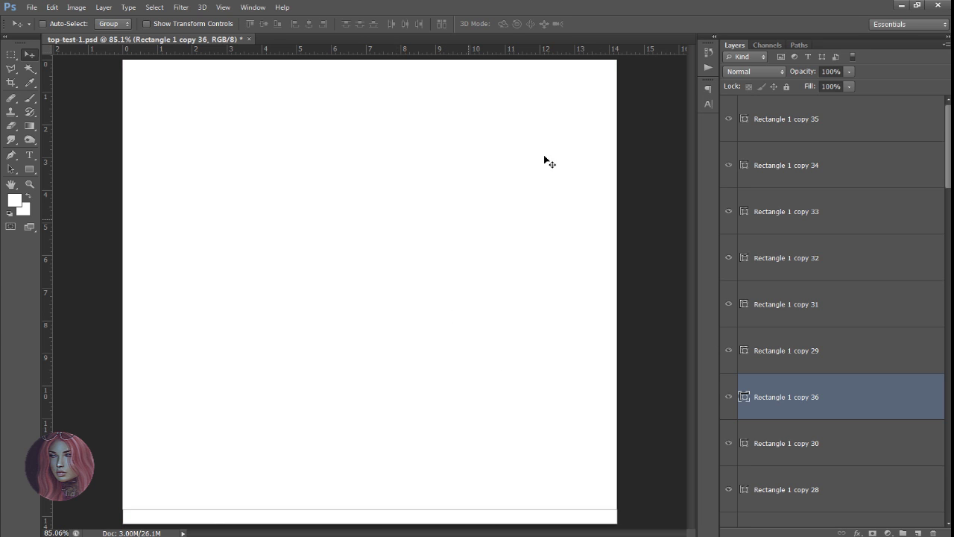
Hide and delete the surplus strips Rectangle 1 copy 35 through copy 31, one at a time
click(803, 126)
click(729, 120)
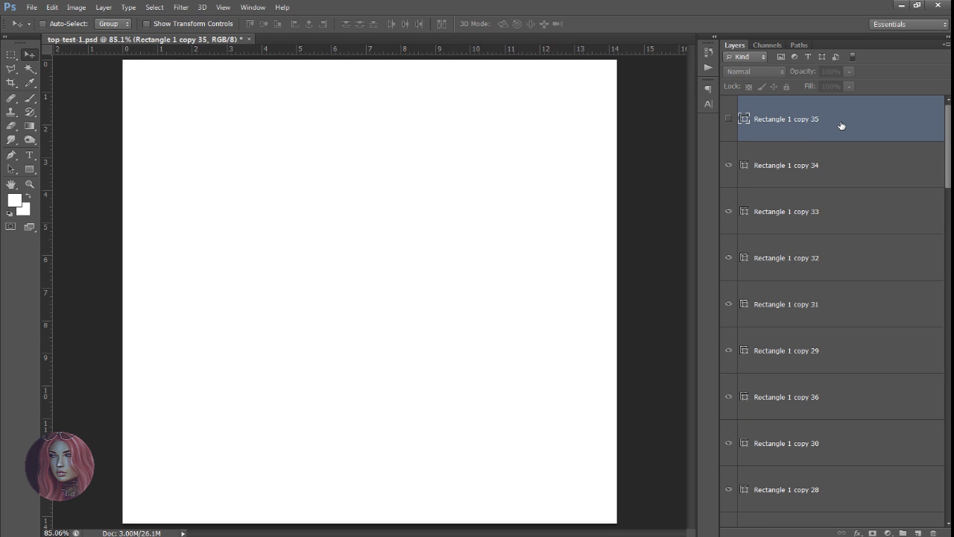
key(Delete)
click(729, 120)
key(Delete)
click(730, 123)
key(Delete)
click(729, 122)
key(Delete)
click(730, 121)
key(Delete)
Hide and delete the alternate strips Rectangle 1 copy 29 and copy 30 near the canvas's lower edge
click(730, 121)
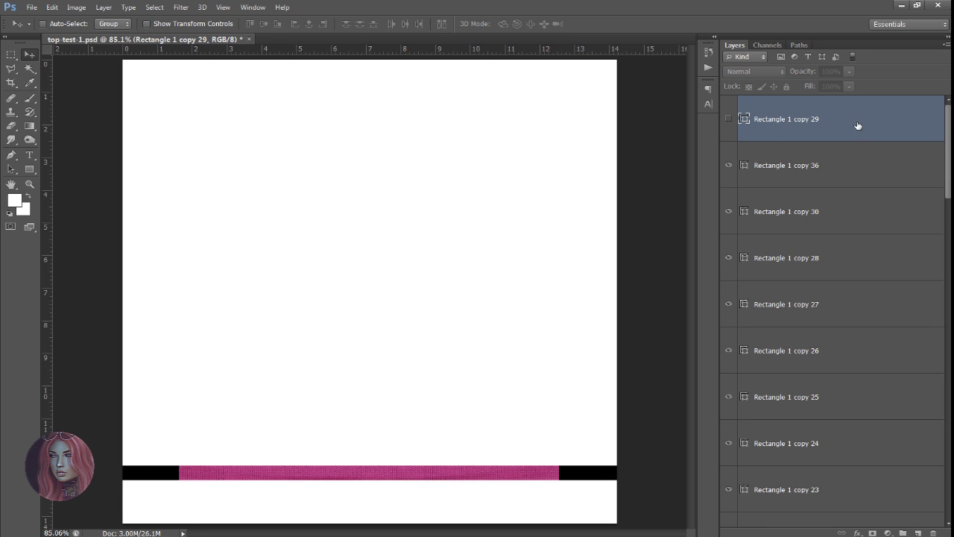
right_click(609, 509)
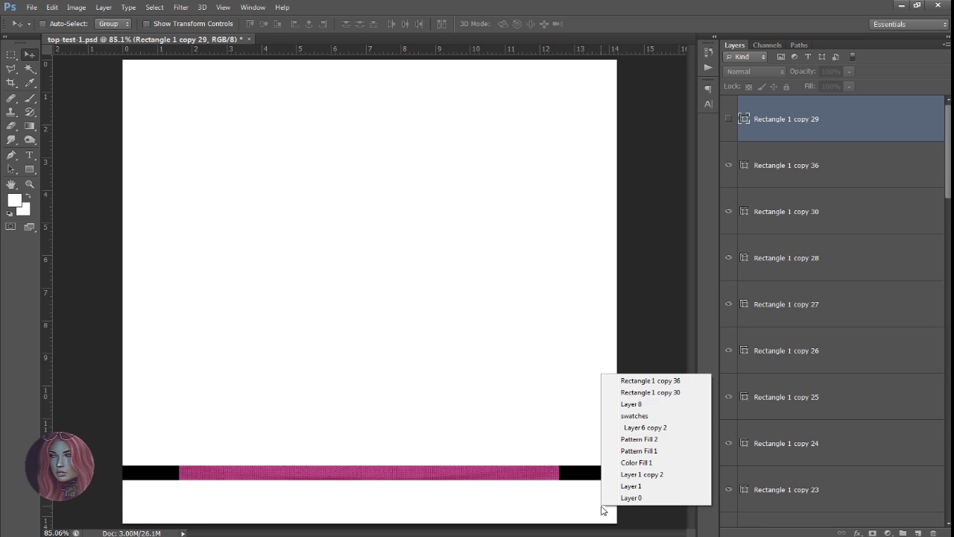
click(635, 381)
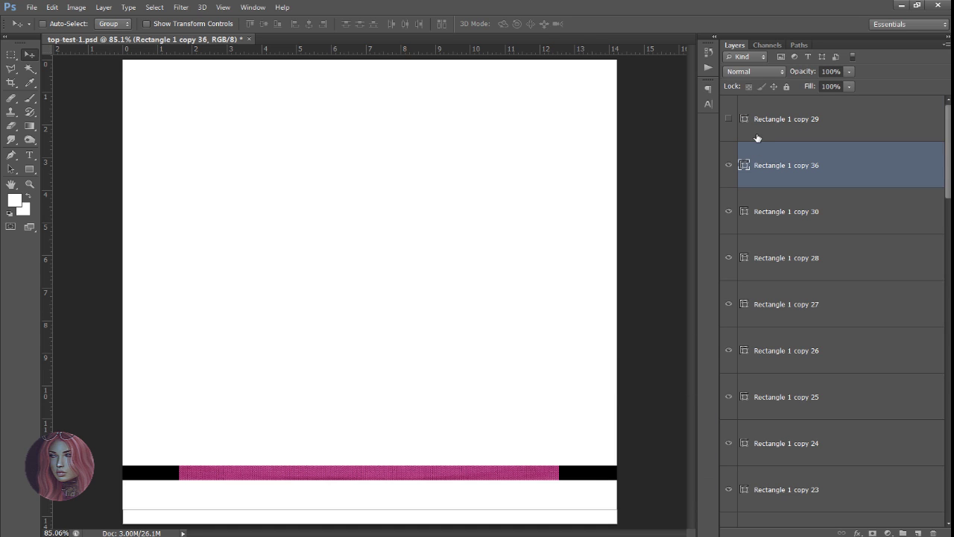
click(730, 213)
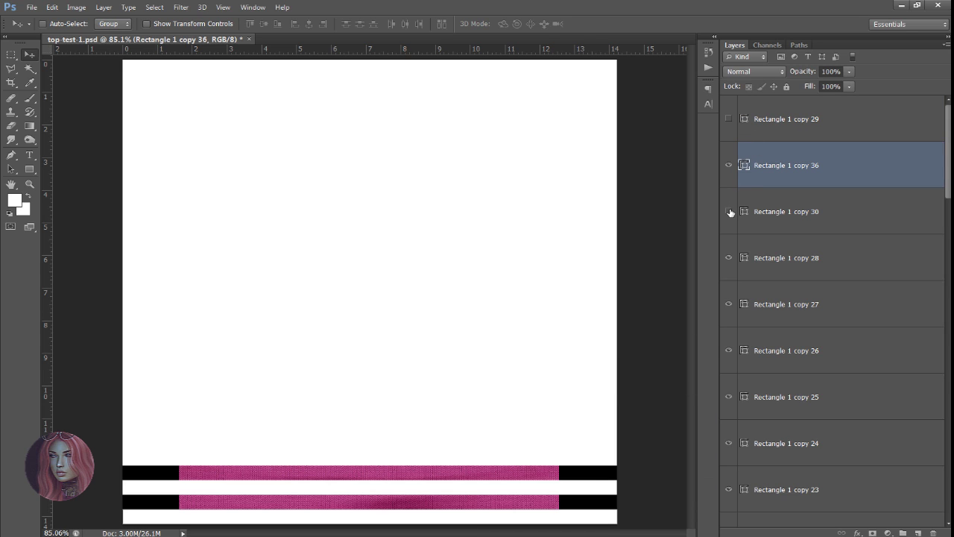
click(830, 221)
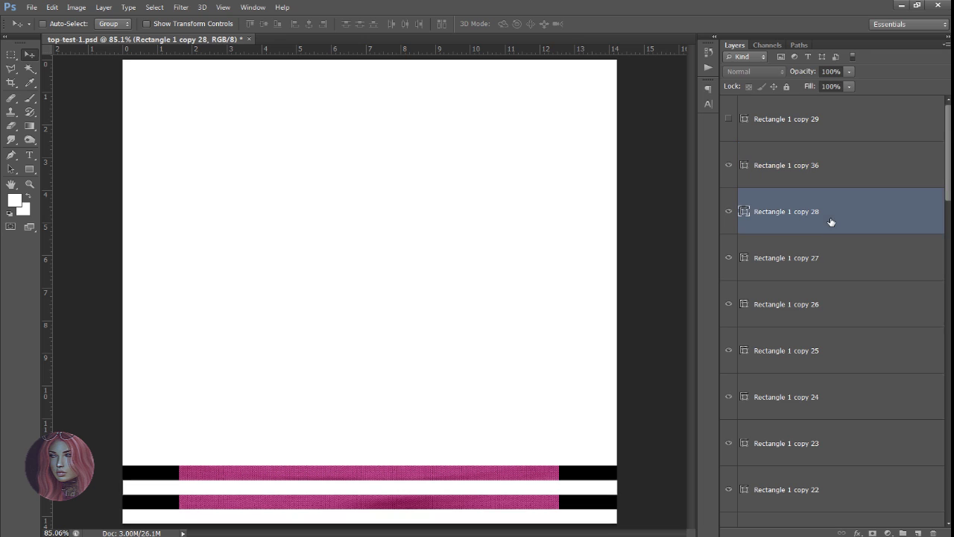
ctrl+click(803, 124)
key(Delete)
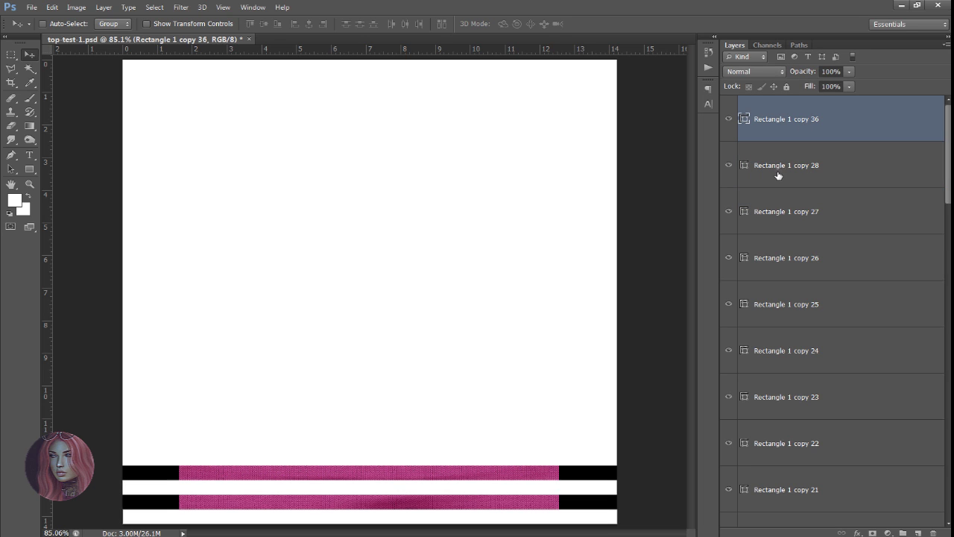
Hide the surplus strip Rectangle 1 copy 26 near the canvas's lower edge and delete it
click(730, 213)
click(730, 259)
click(798, 261)
key(Delete)
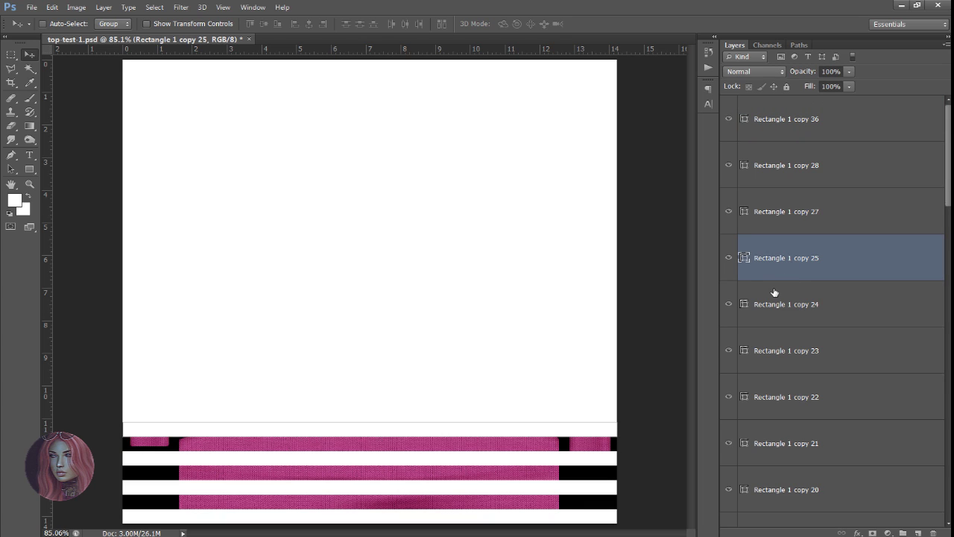
Hide and delete the alternate strips Rectangle 1 copy 23 and copy 21
click(734, 306)
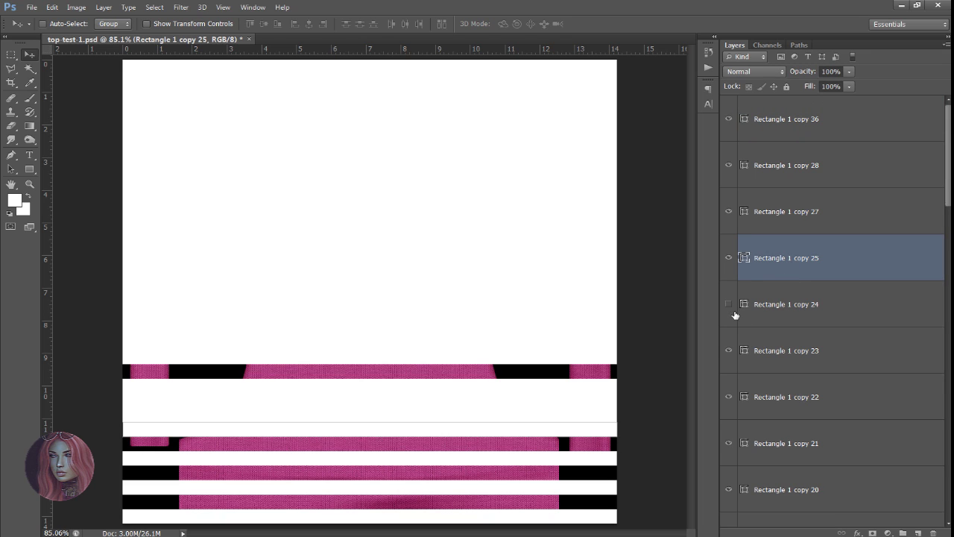
click(734, 306)
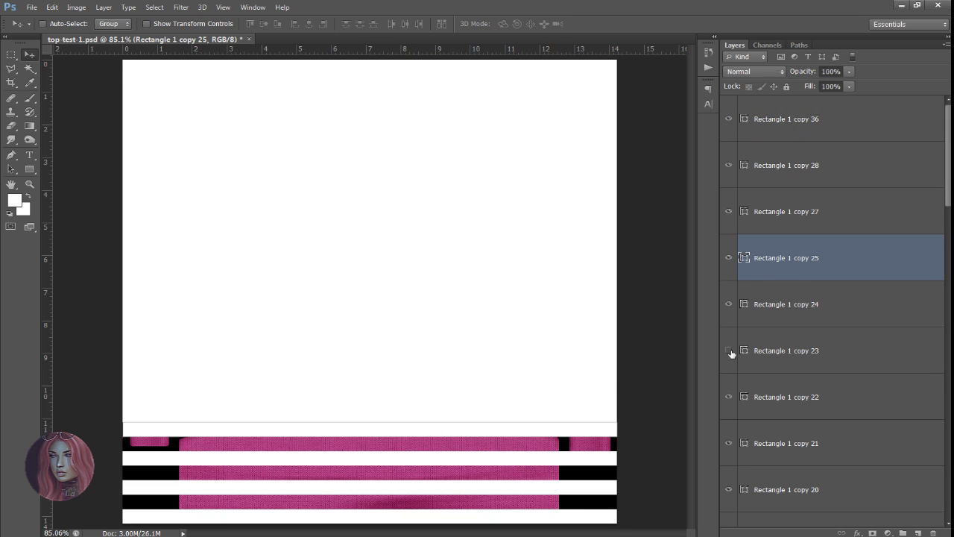
click(732, 354)
click(800, 353)
key(Delete)
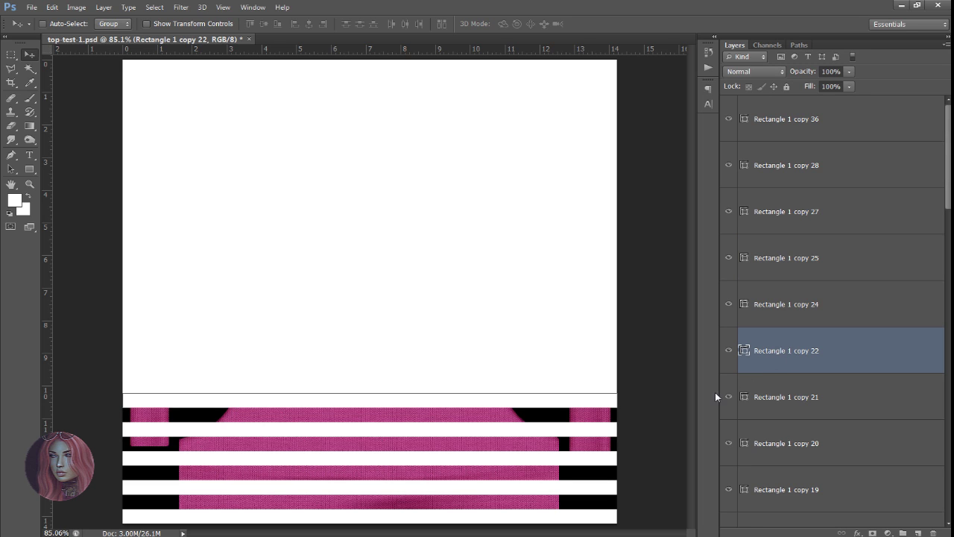
click(731, 397)
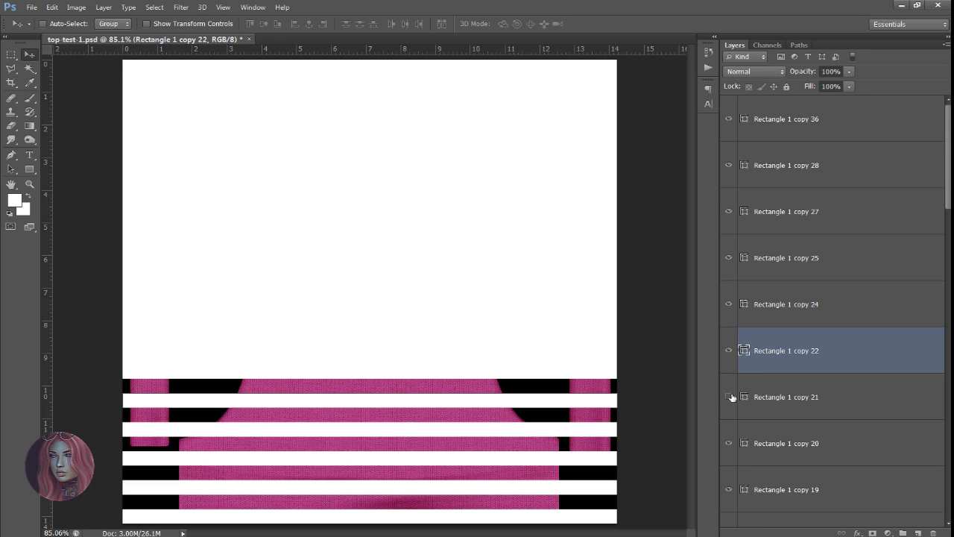
click(818, 407)
key(Delete)
Toggle the visibility of strips Rectangle 1 copy 19 and copy 18 to locate them, and hide Rectangle 1 copy 17
scroll(773, 425, down, 3)
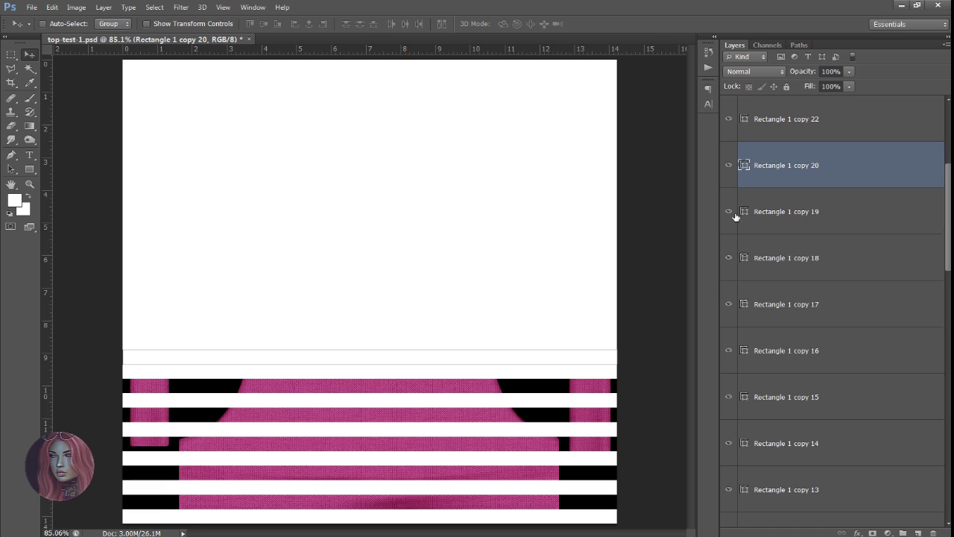
click(729, 212)
click(731, 215)
click(733, 258)
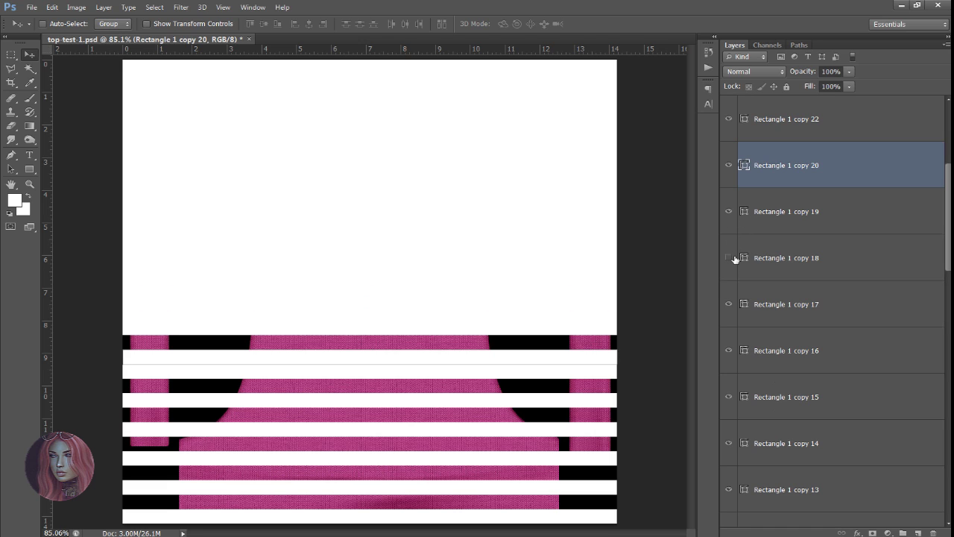
click(732, 259)
click(730, 307)
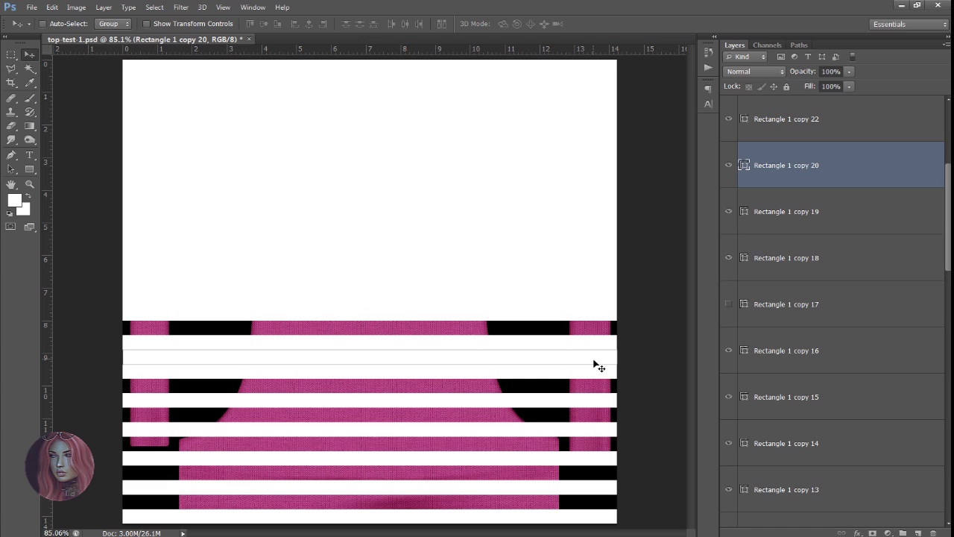
Pick the surplus strips Rectangle 1 copy 20 and copy 19 on the canvas and delete them
right_click(596, 366)
click(608, 366)
key(Delete)
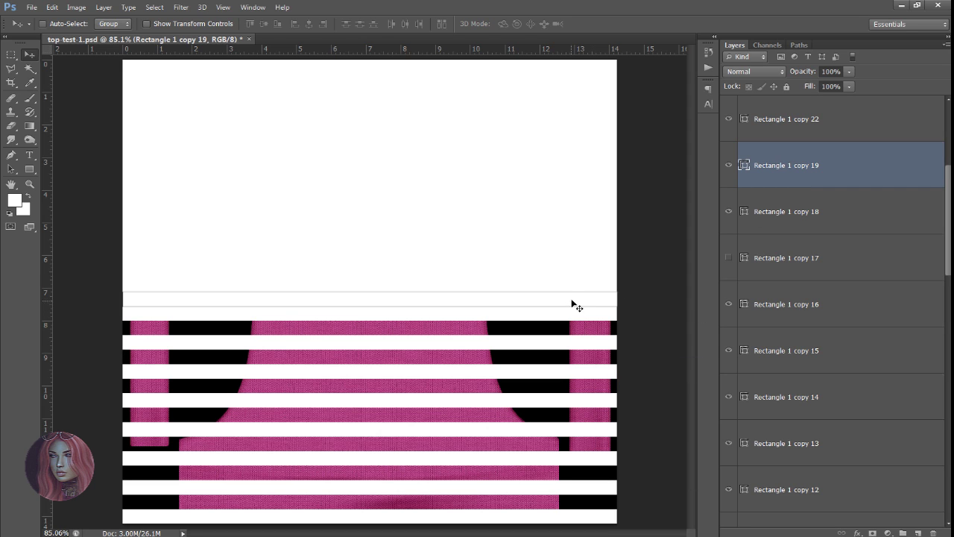
right_click(572, 303)
click(580, 303)
key(Delete)
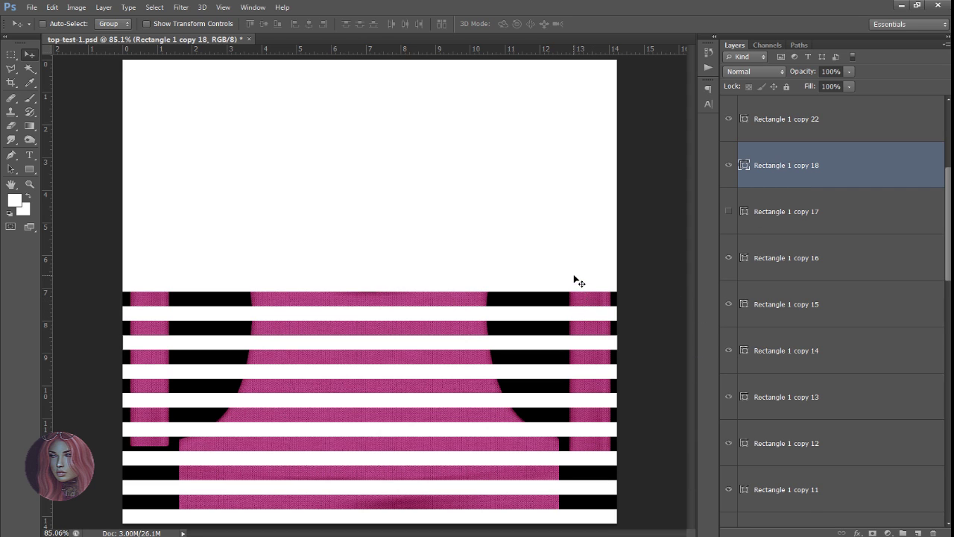
right_click(574, 278)
key(Escape)
right_click(553, 289)
click(578, 294)
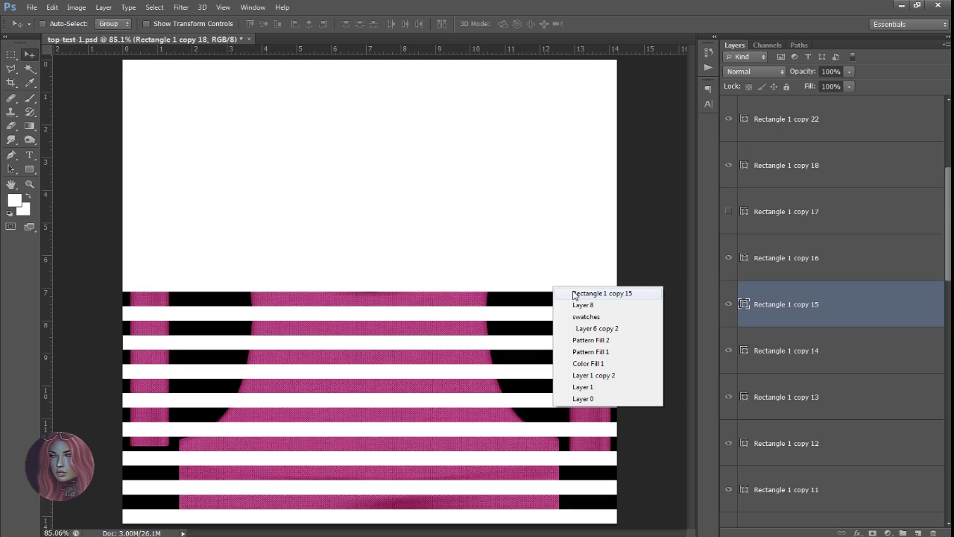
click(729, 353)
click(787, 347)
click(791, 284)
click(783, 258)
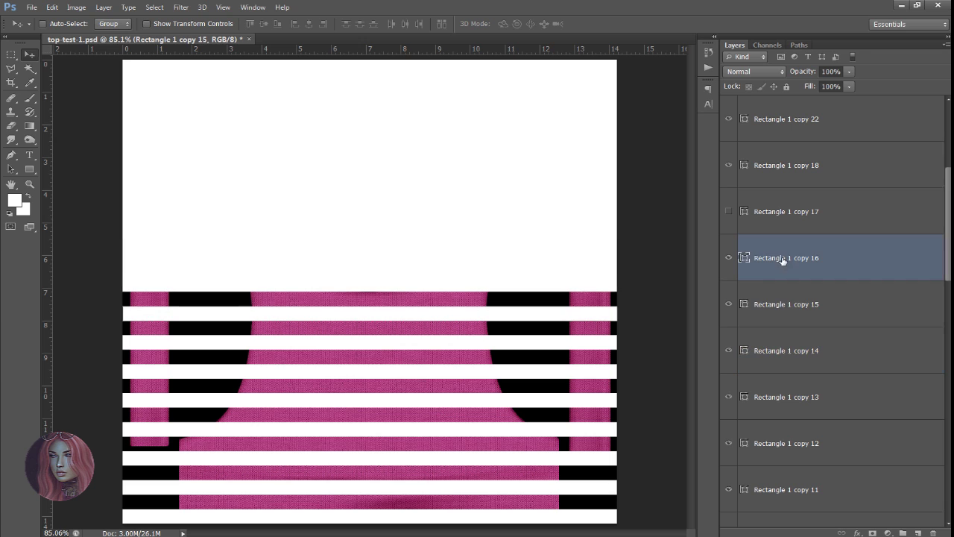
right_click(585, 277)
click(605, 290)
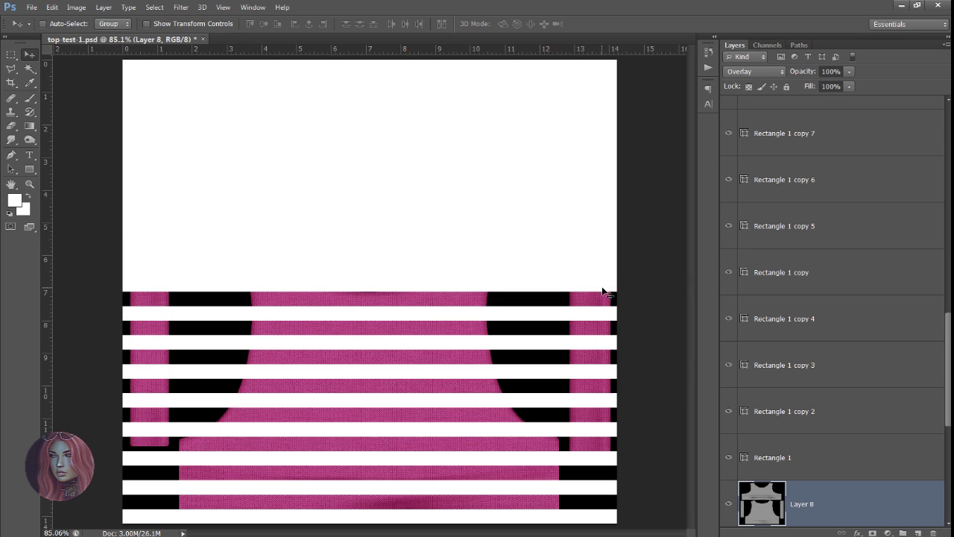
Delete the strip Rectangle 1 copy 13, one strip above the lowest white band of the solid block
right_click(589, 273)
click(597, 279)
key(Delete)
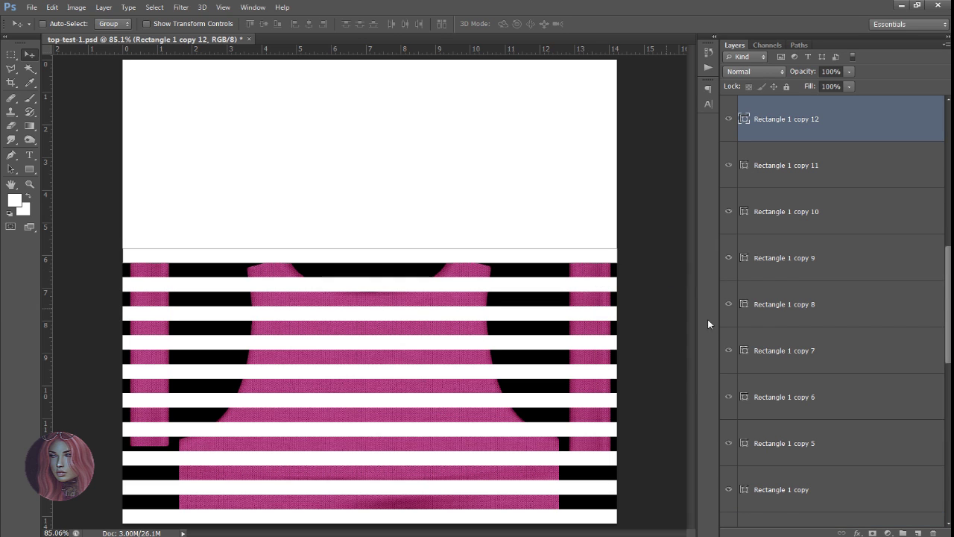
right_click(595, 244)
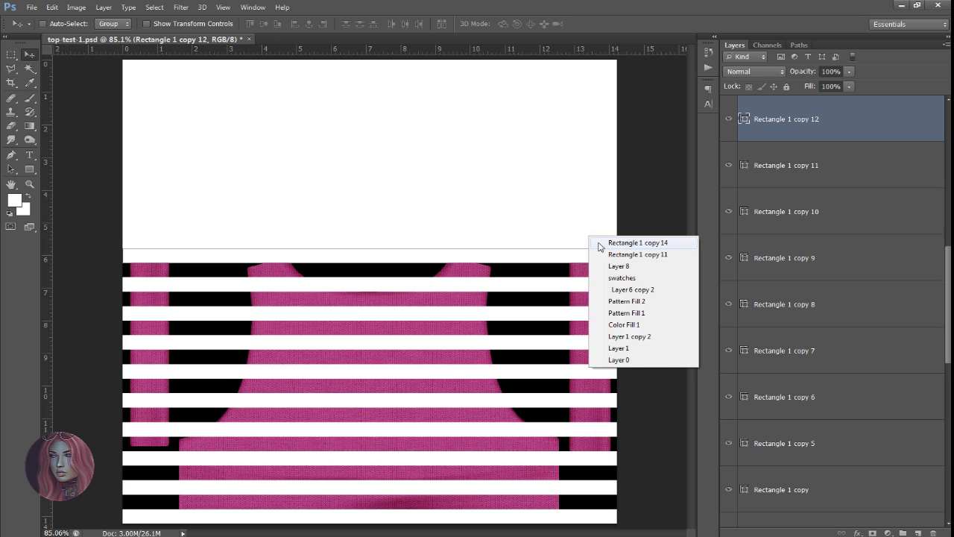
click(601, 246)
key(Delete)
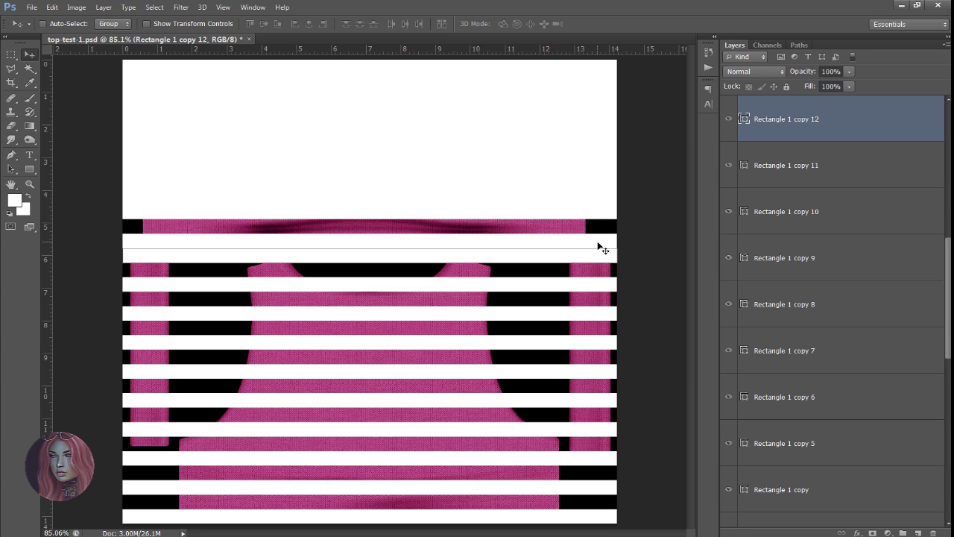
key(ctrl+z)
right_click(595, 247)
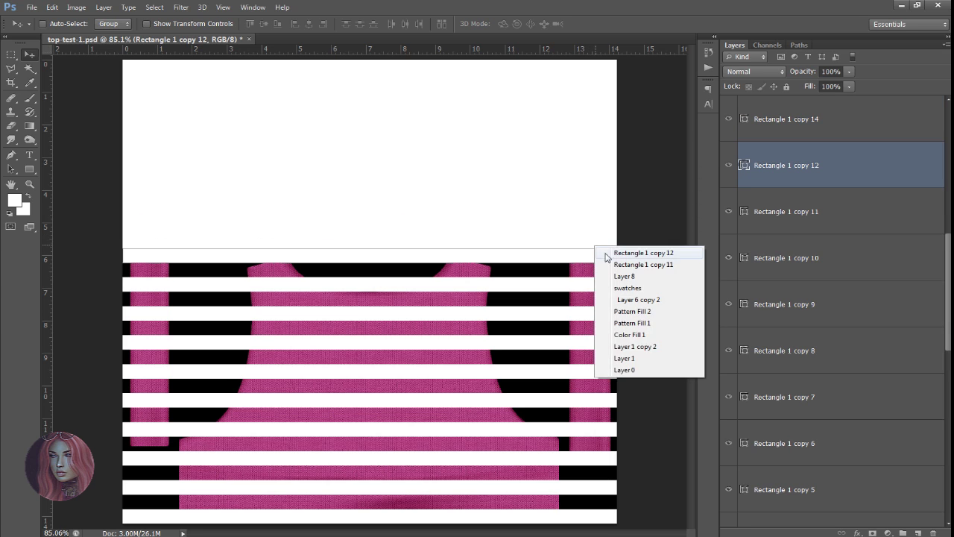
click(601, 251)
key(Delete)
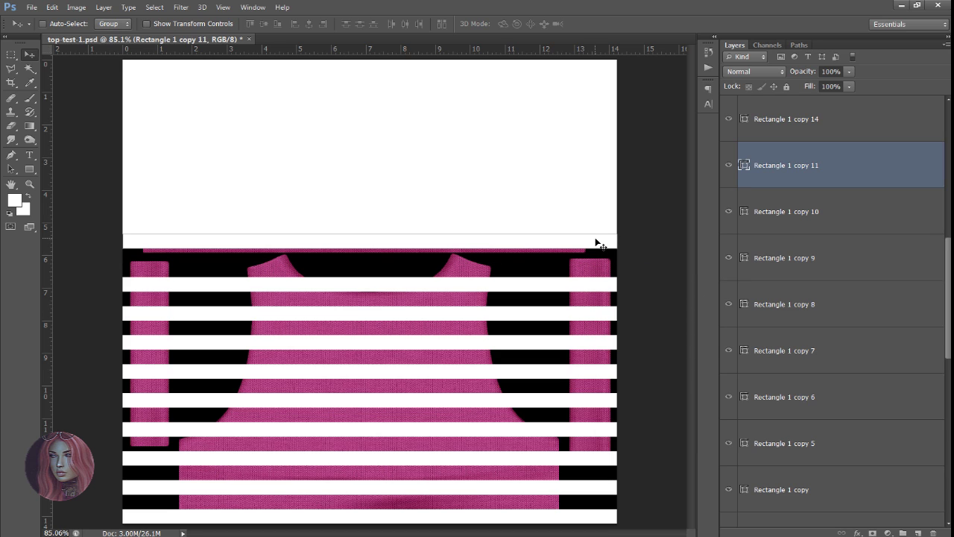
key(ctrl+z)
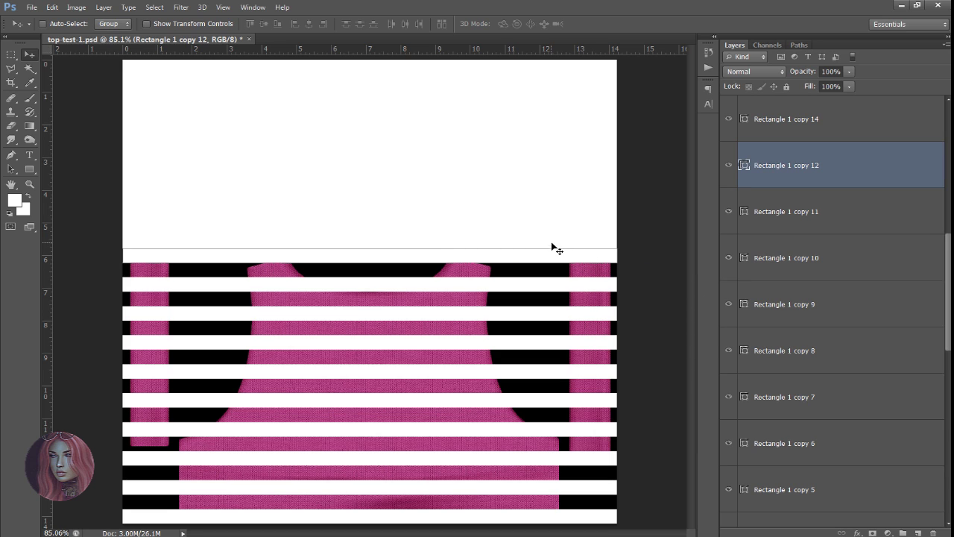
Delete the alternate strips Rectangle 1 copy 11 and copy 10 above the middle of the canvas
right_click(554, 250)
click(560, 253)
key(Delete)
key(Delete)
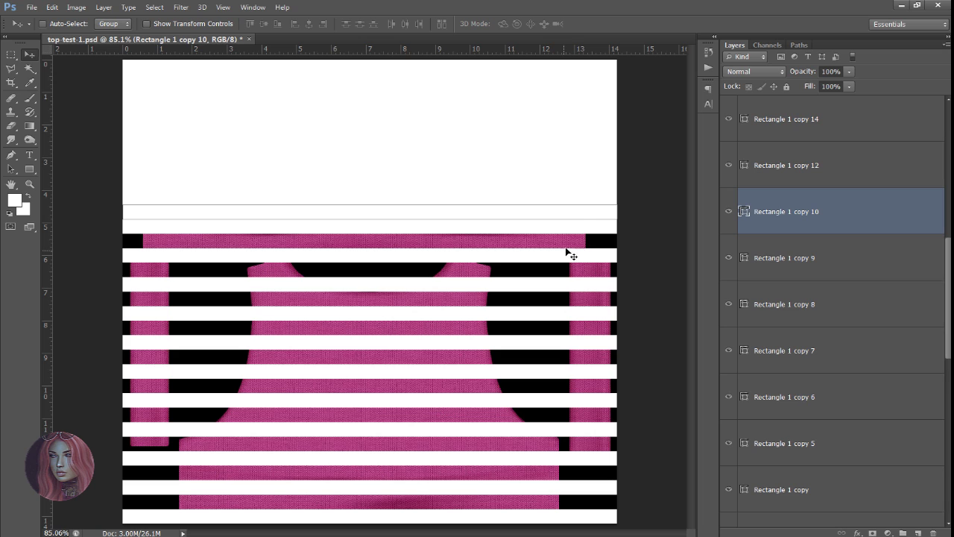
right_click(574, 215)
click(578, 218)
key(Delete)
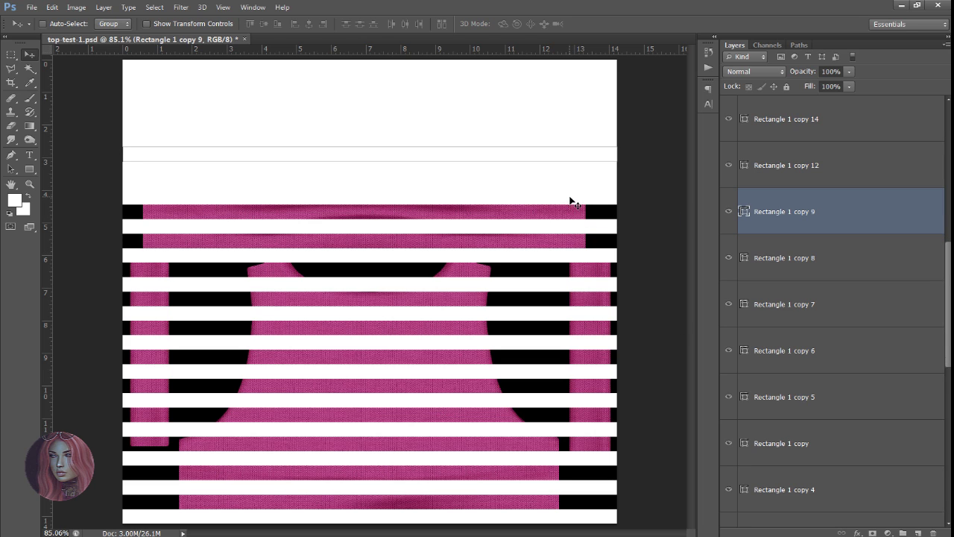
right_click(568, 196)
right_click(555, 200)
right_click(555, 200)
click(557, 204)
key(shift+Down)
key(shift+Down)
key(shift+Down)
key(shift+Down)
key(shift+Down)
key(shift+Down)
key(shift+Down)
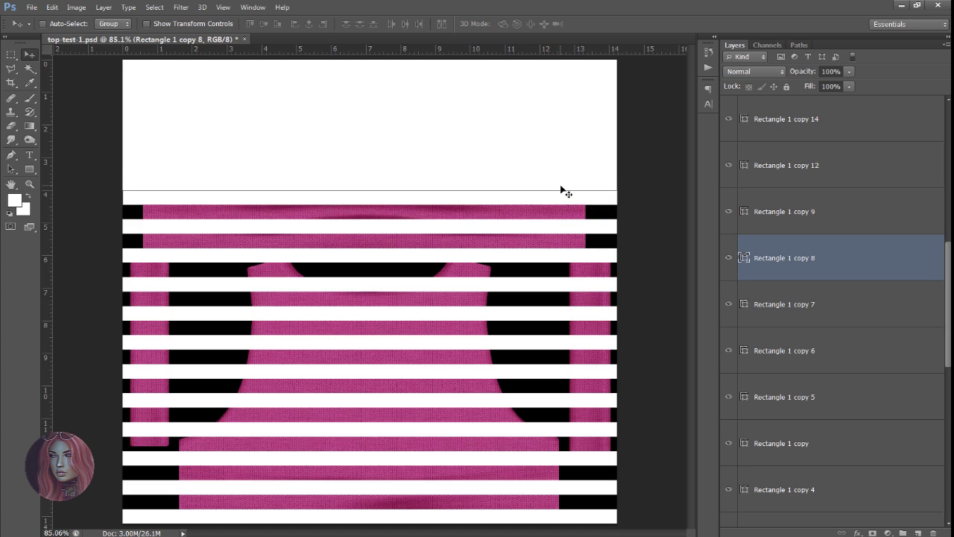
Delete the alternate strips Rectangle 1 copy 7 and copy 9 over the garment's upper piece
right_click(561, 188)
click(571, 195)
key(Delete)
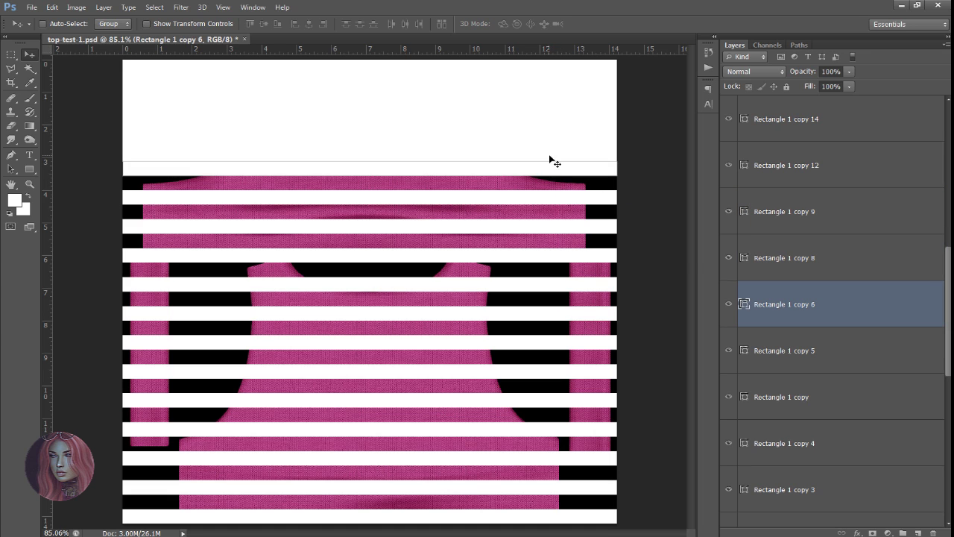
right_click(555, 161)
click(597, 162)
right_click(559, 162)
click(566, 162)
key(Delete)
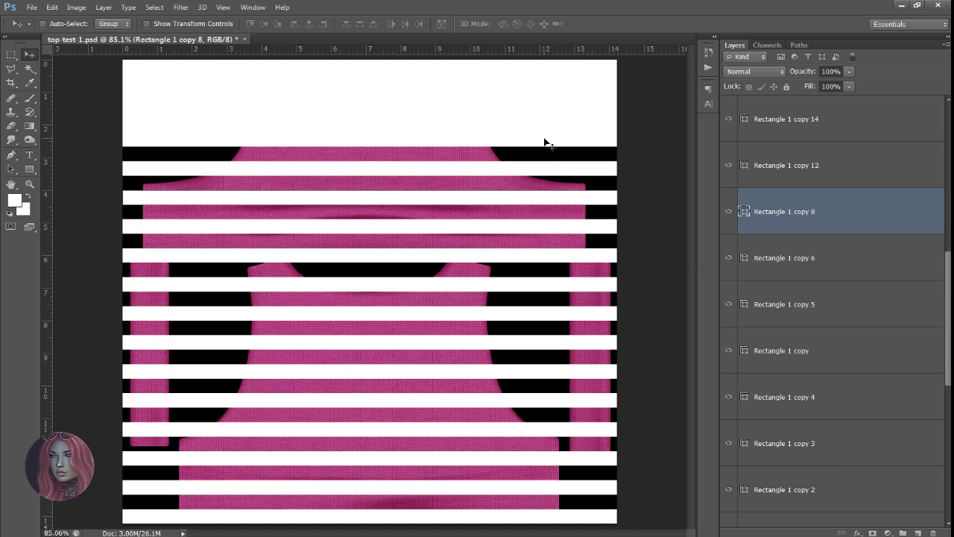
right_click(545, 138)
click(554, 143)
right_click(542, 131)
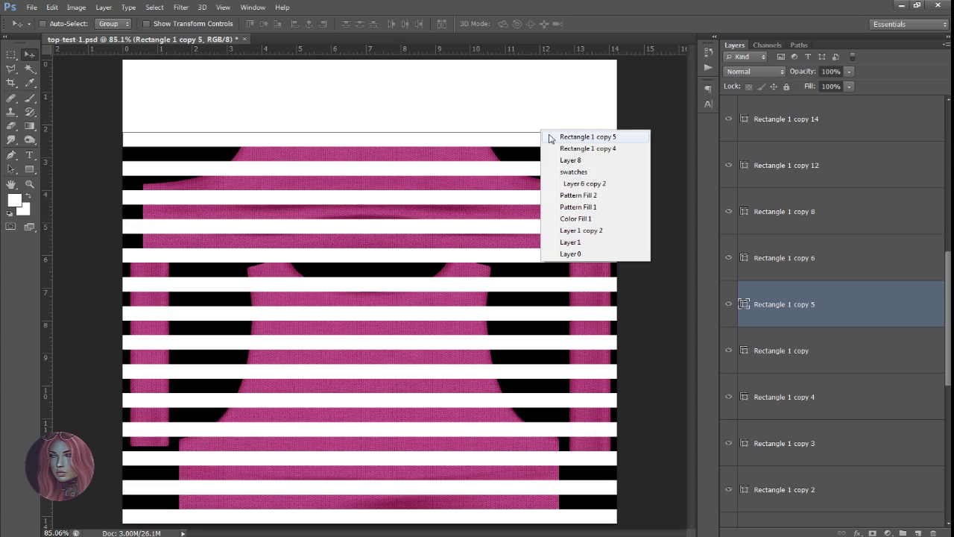
click(550, 138)
right_click(545, 132)
click(556, 134)
key(Delete)
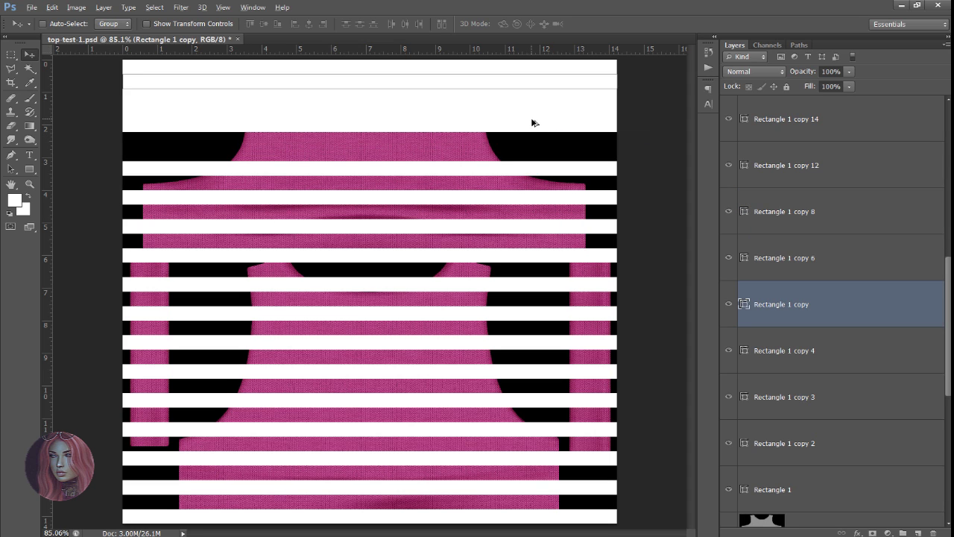
key(ctrl+z)
Delete the strip Rectangle 1 copy 4, directly above Rectangle 1 copy 5
right_click(526, 147)
click(534, 150)
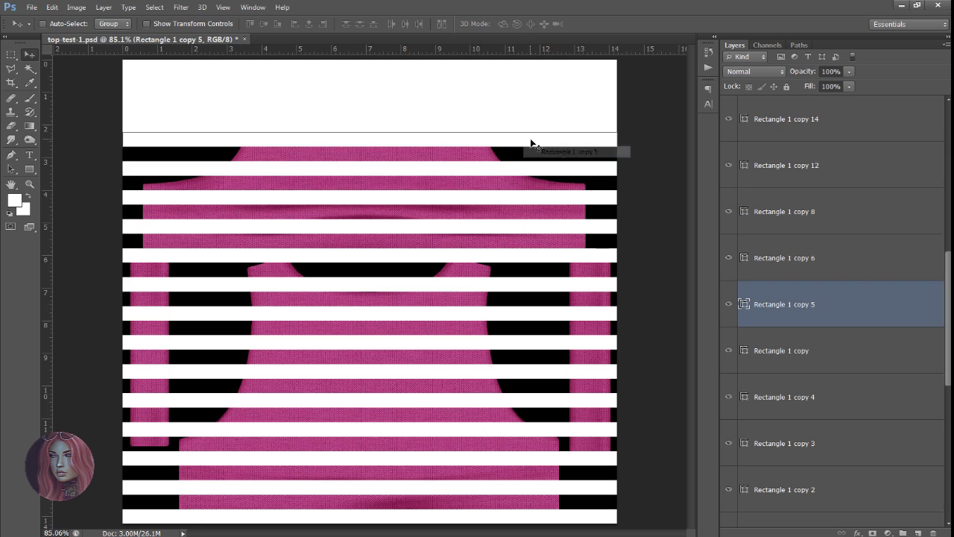
right_click(519, 131)
click(529, 135)
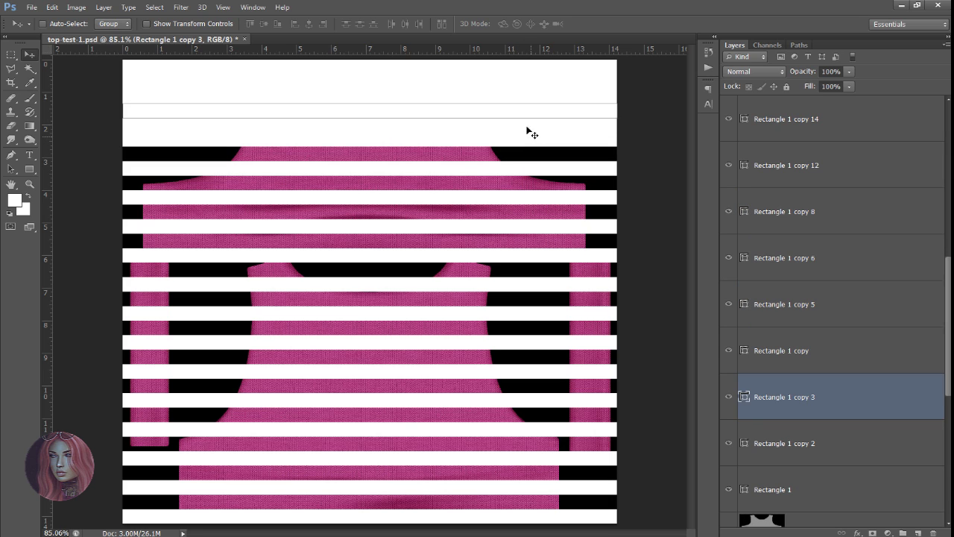
drag(528, 132, 547, 102)
right_click(542, 106)
click(547, 112)
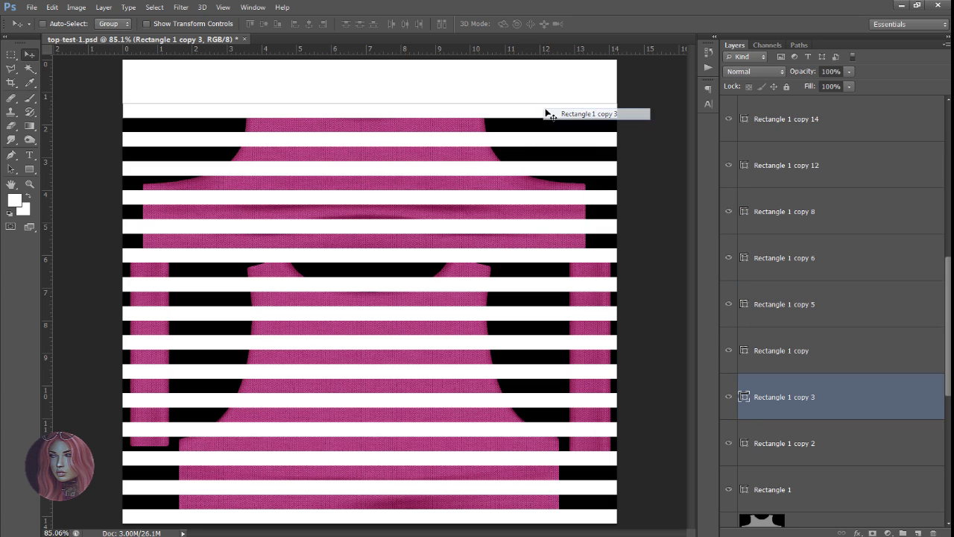
right_click(546, 109)
click(548, 111)
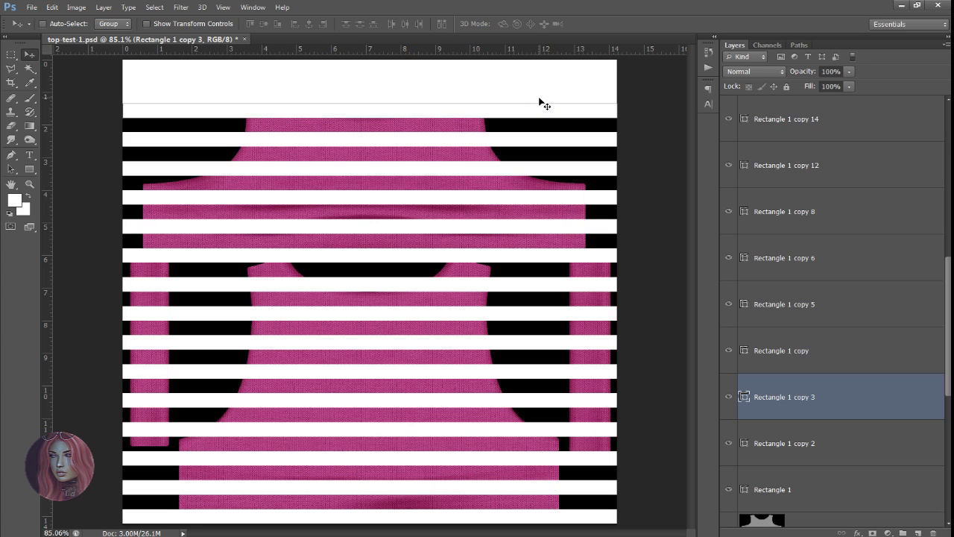
key(Delete)
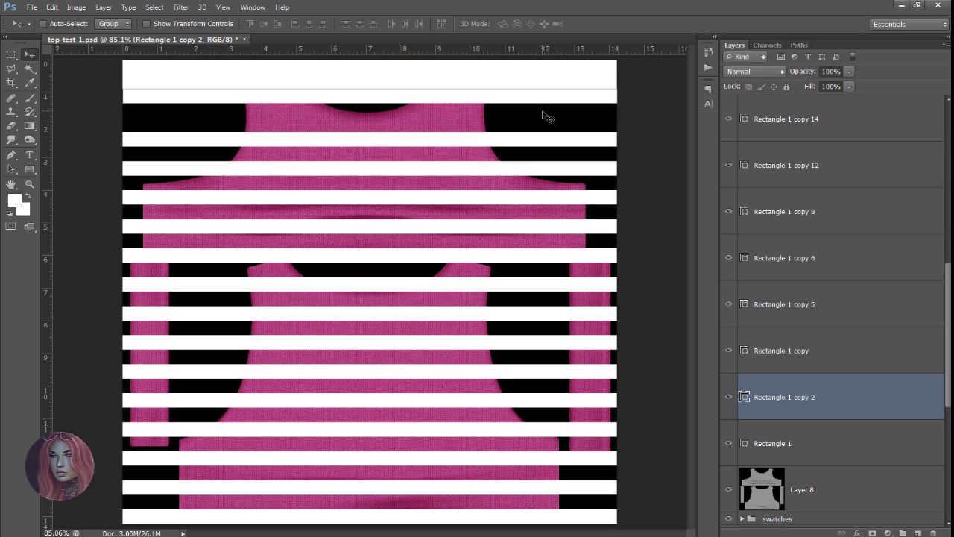
key(alt+shift+Down)
key(alt+shift+Down)
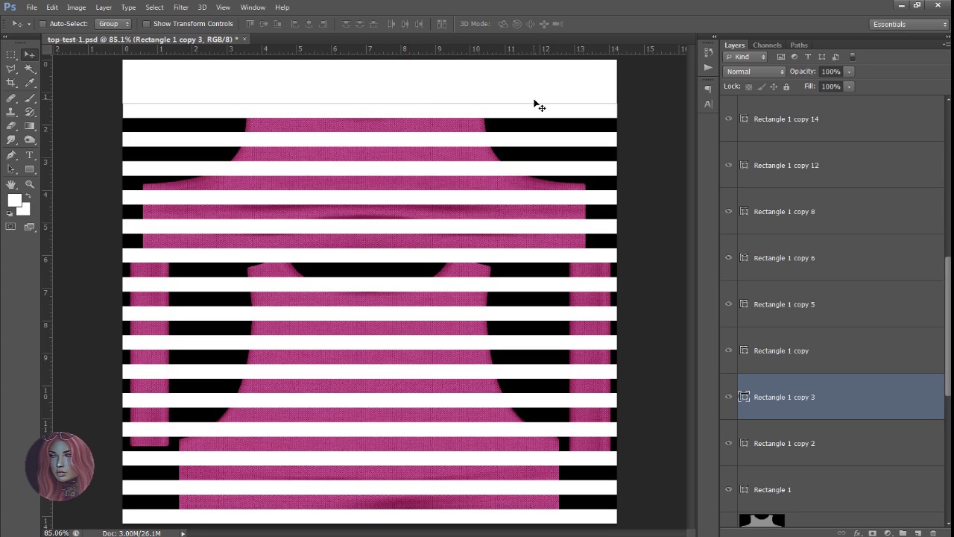
right_click(536, 105)
click(539, 108)
key(Delete)
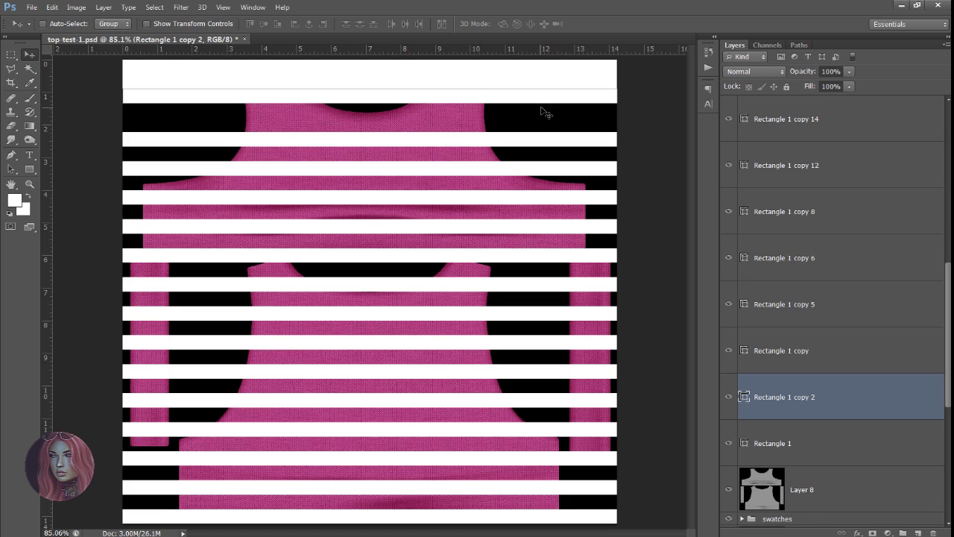
key(ctrl+z)
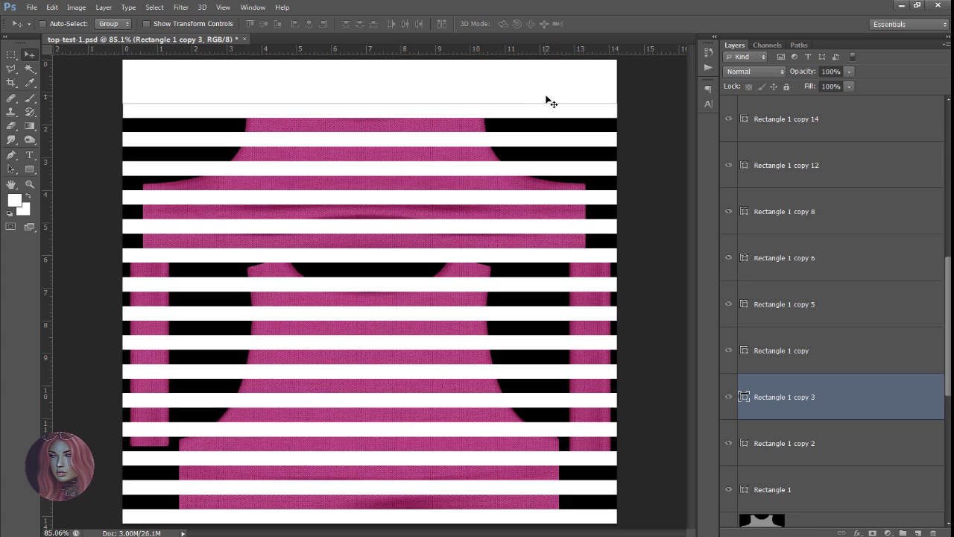
Delete the surplus strip Rectangle 1 copy 2, directly above Rectangle 1 copy 3
right_click(550, 102)
click(553, 102)
key(Delete)
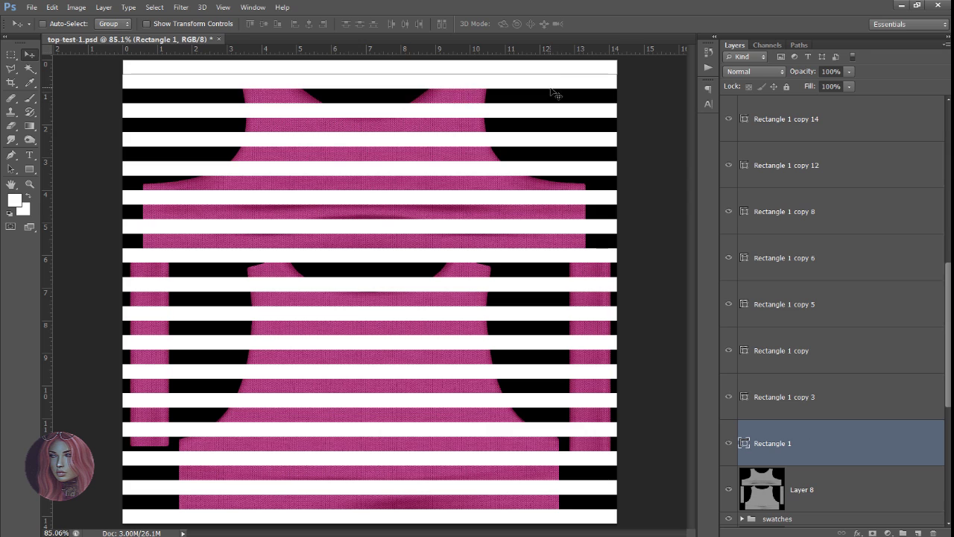
Delete the surplus strip Rectangle 1 along the canvas's upper edge
right_click(553, 70)
click(565, 79)
key(Delete)
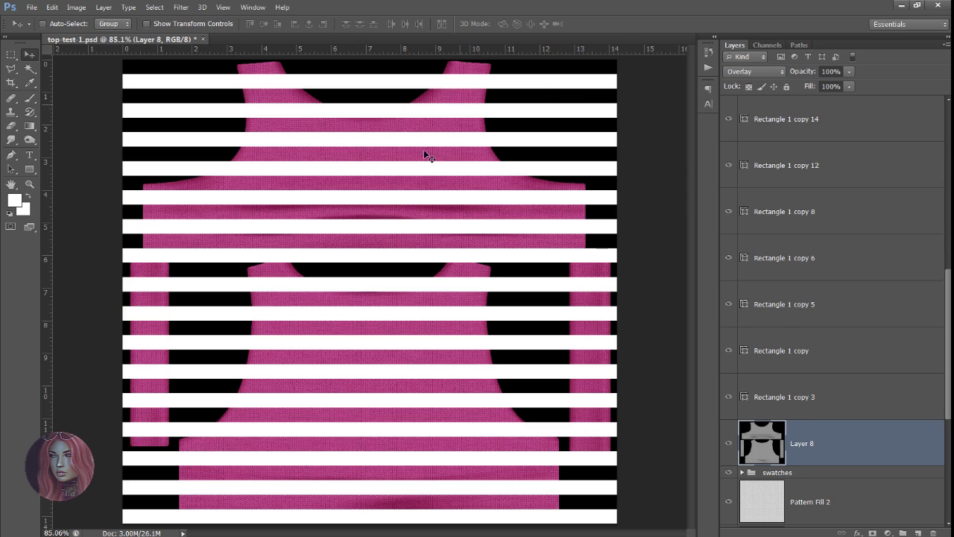
Try to merge all strips from Rectangle 1 copy 3 up to Rectangle 1 copy 36 into one layer, and undo the merge
scroll(874, 396, down, 3)
click(832, 272)
scroll(832, 288, up, 5)
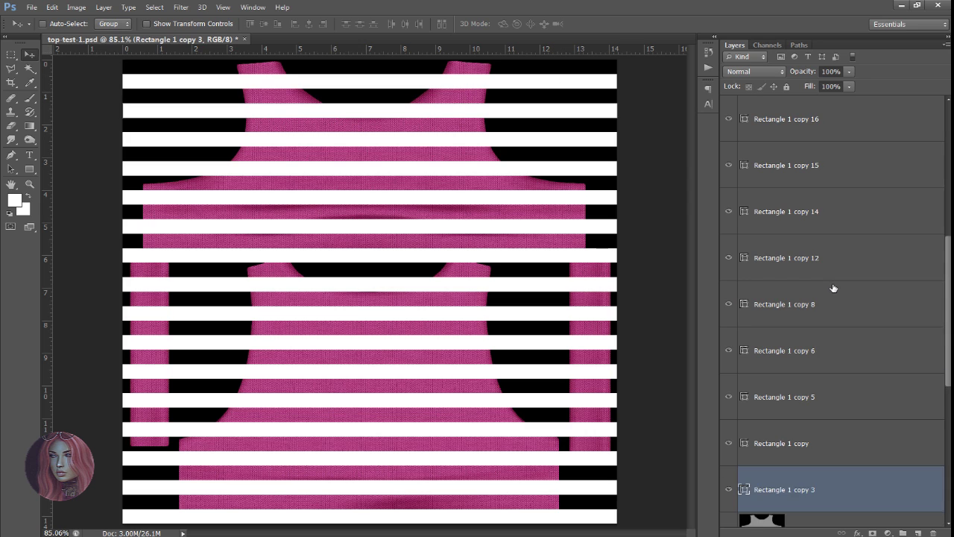
scroll(833, 346, down, 1)
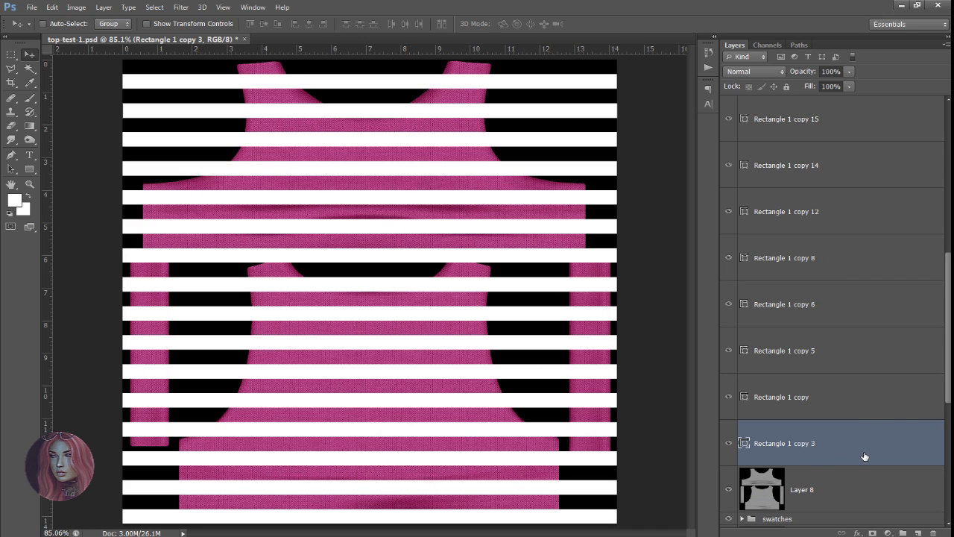
scroll(867, 453, up, 5)
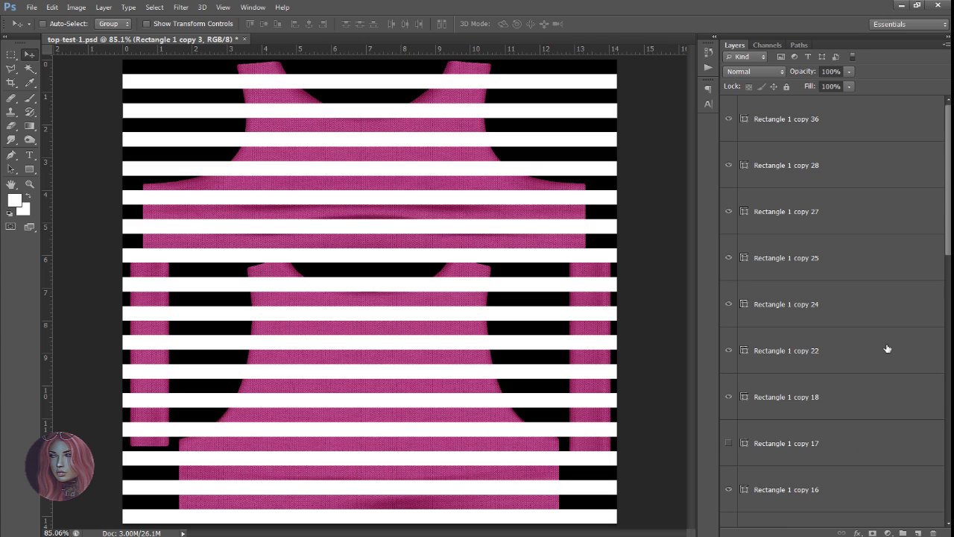
shift+click(863, 135)
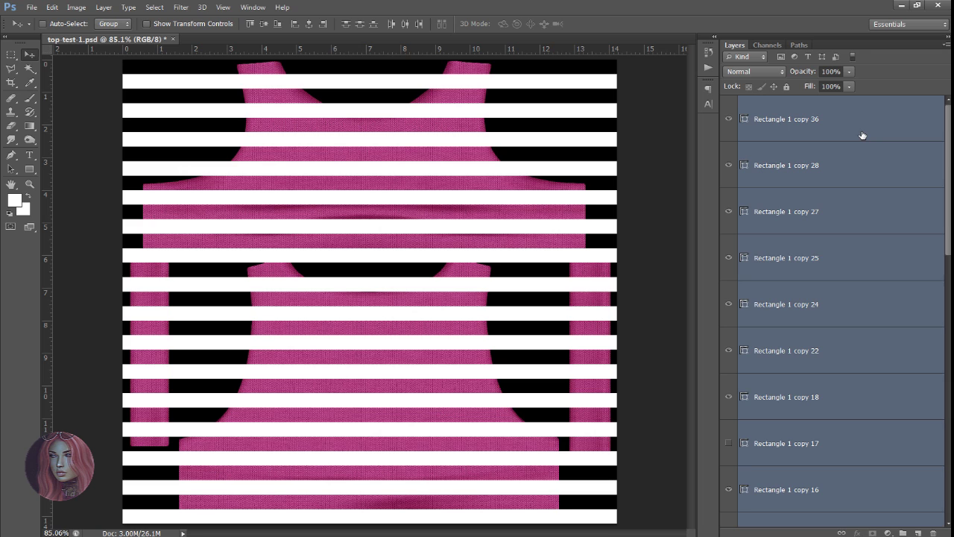
key(ctrl+e)
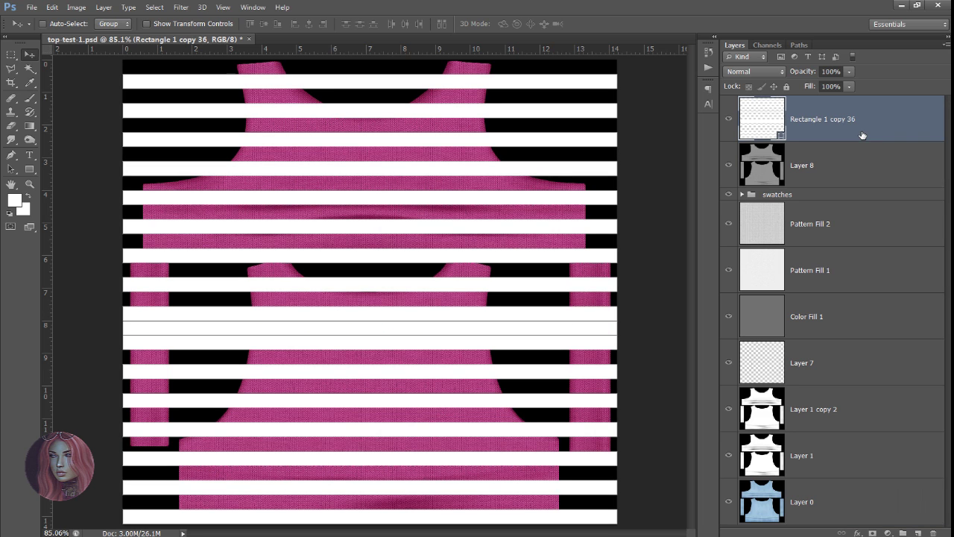
key(ctrl+z)
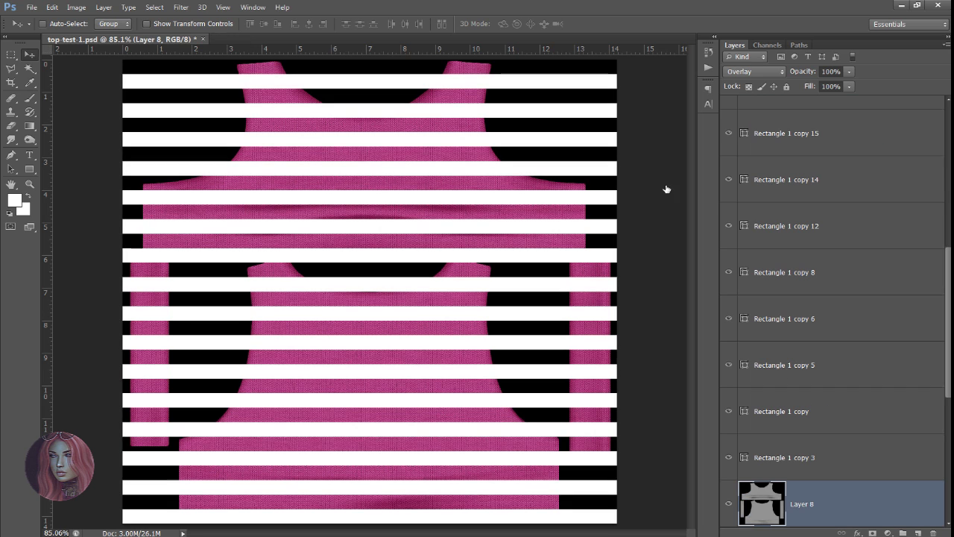
Retry merging the whole stack of Rectangle 1 strips into a single layer, and undo it again
click(784, 439)
scroll(785, 439, up, 5)
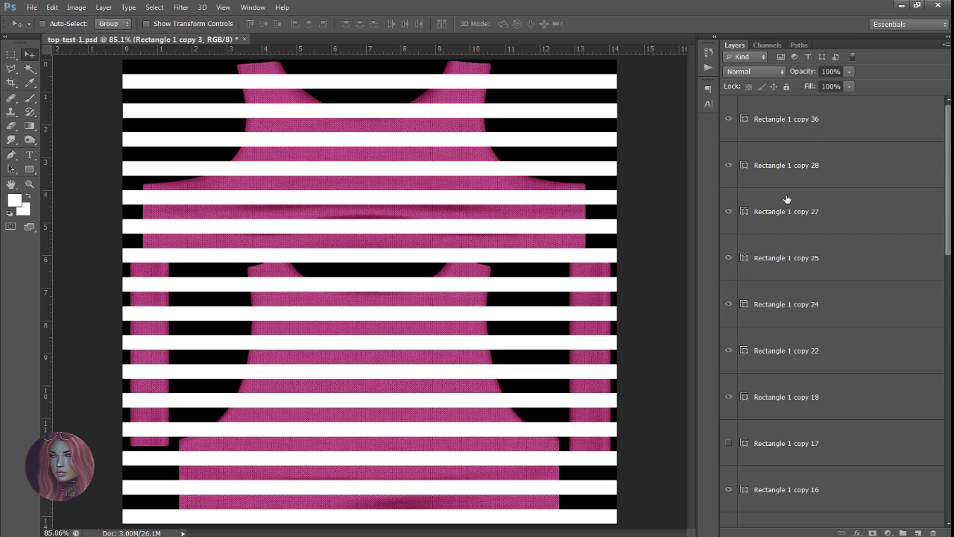
scroll(786, 199, down, 10)
shift+click(839, 347)
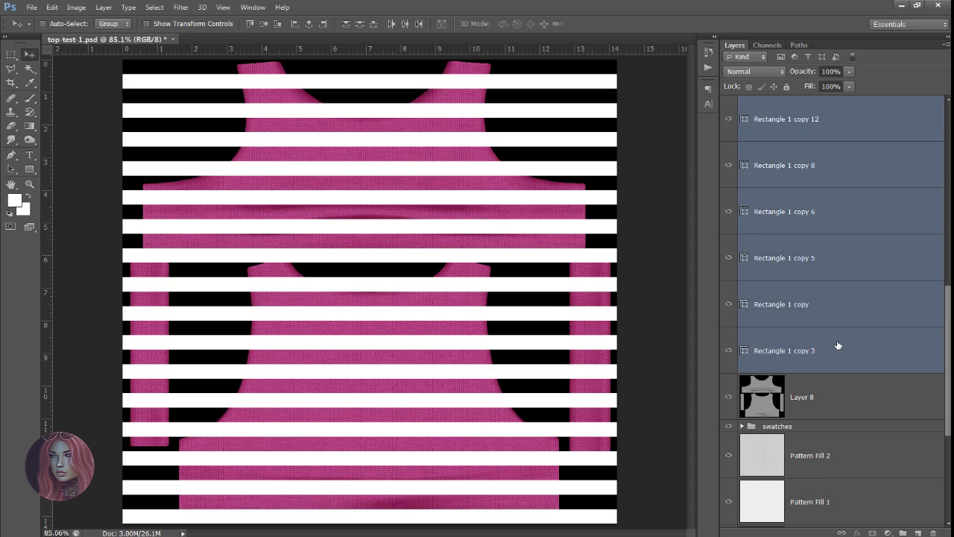
key(ctrl+e)
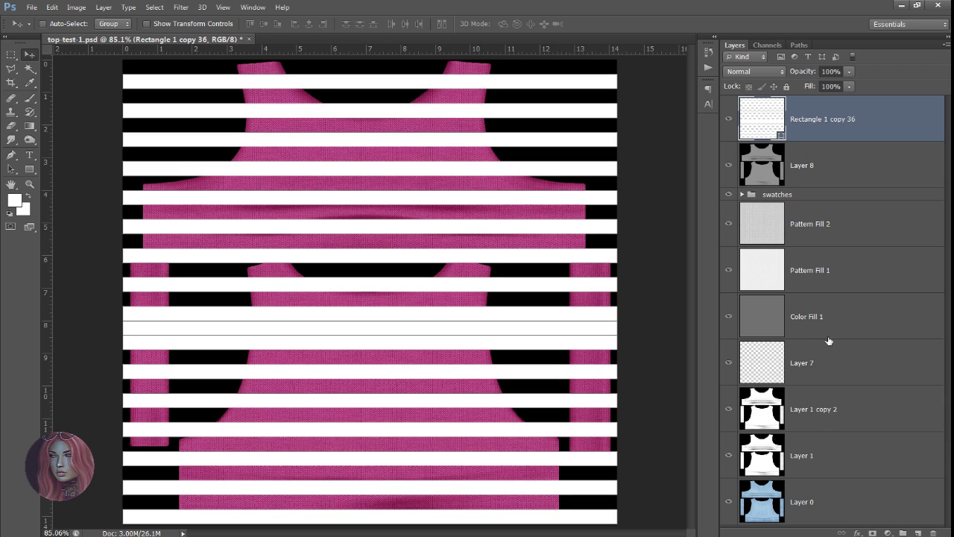
key(ctrl+z)
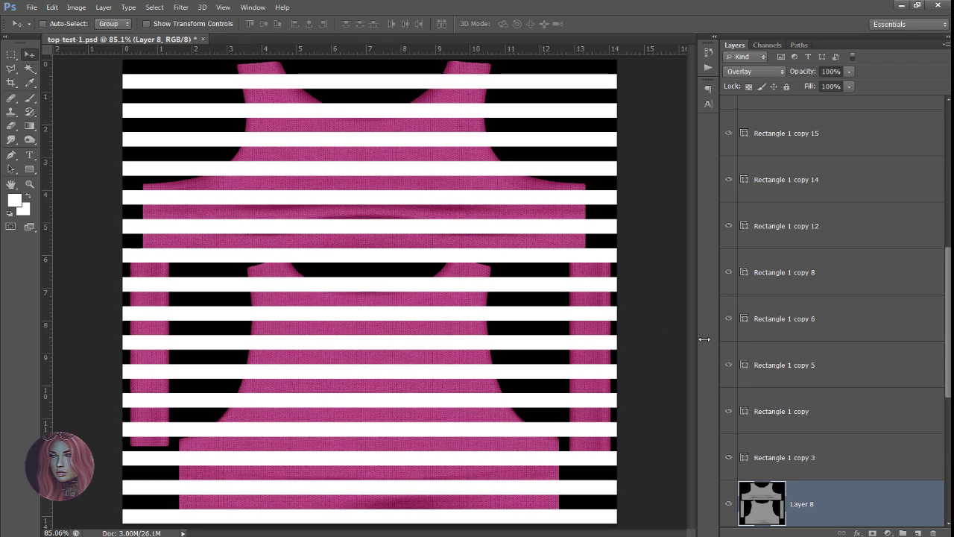
Delete the hidden strip layer Rectangle 1 copy 17
scroll(746, 327, up, 5)
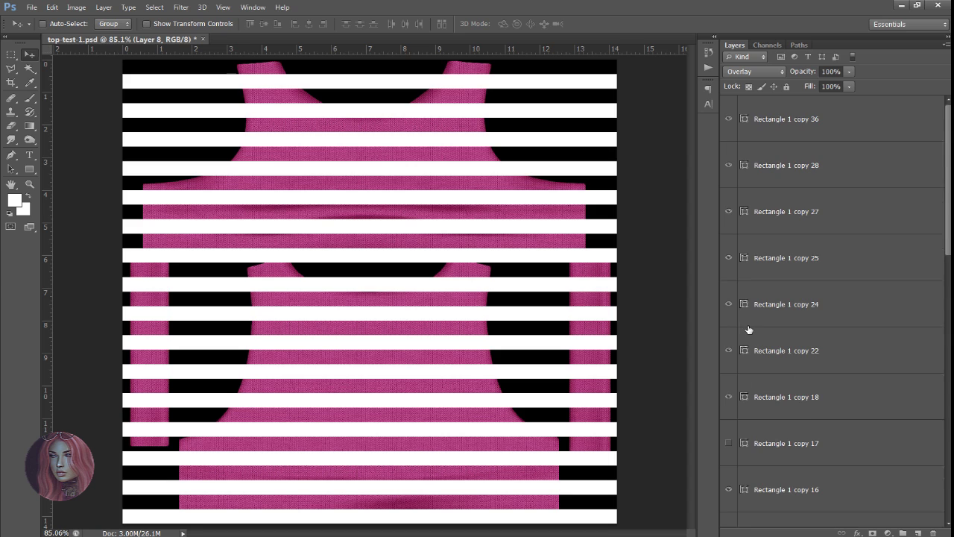
scroll(753, 343, down, 1)
click(771, 393)
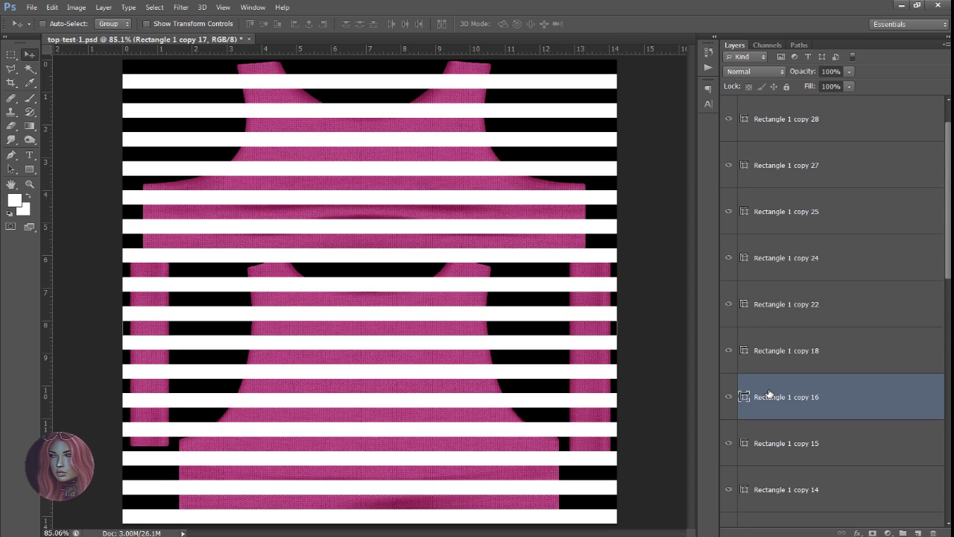
key(Delete)
Merge all strips from Rectangle 1 copy 3 through Rectangle 1 copy 36 into one layer and rasterize it
scroll(770, 392, down, 3)
click(790, 428)
scroll(797, 421, up, 5)
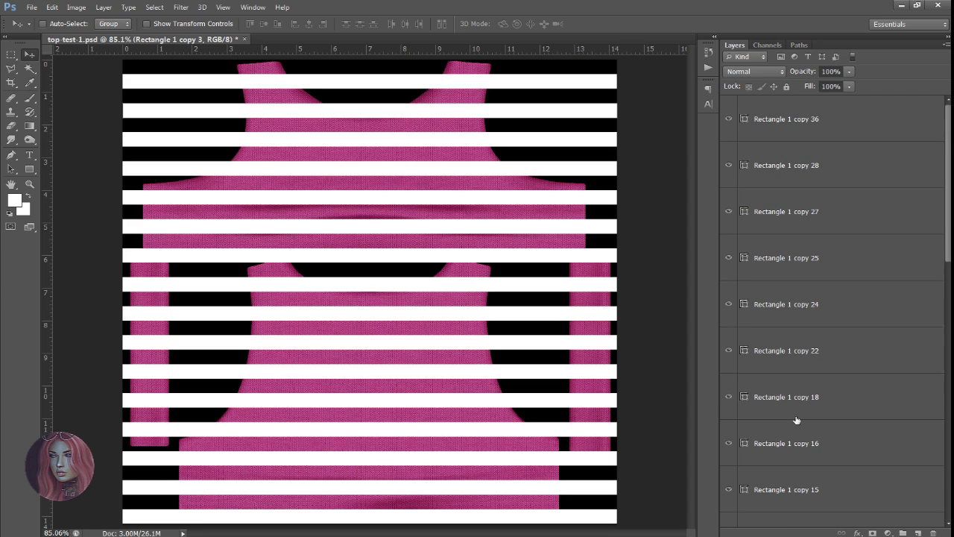
shift+click(875, 142)
key(ctrl+e)
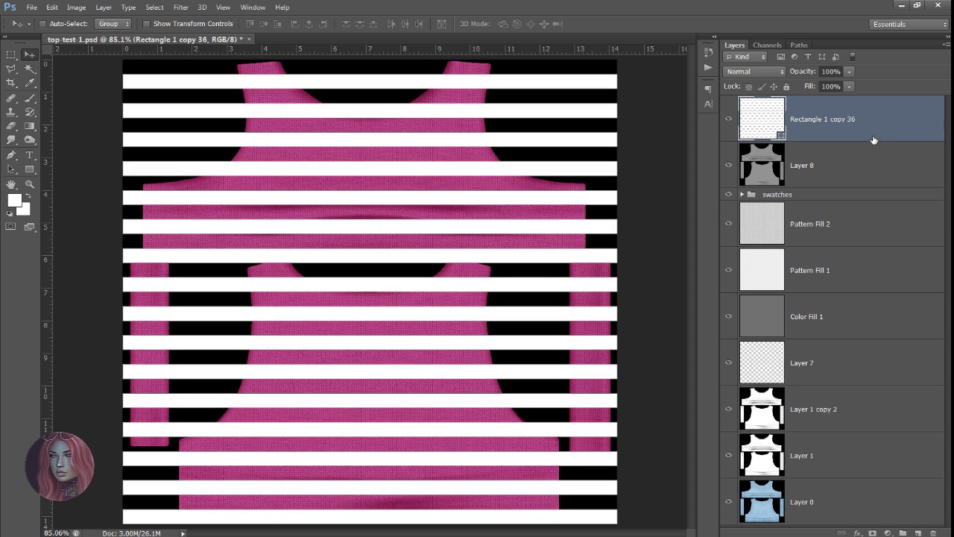
right_click(868, 127)
click(828, 202)
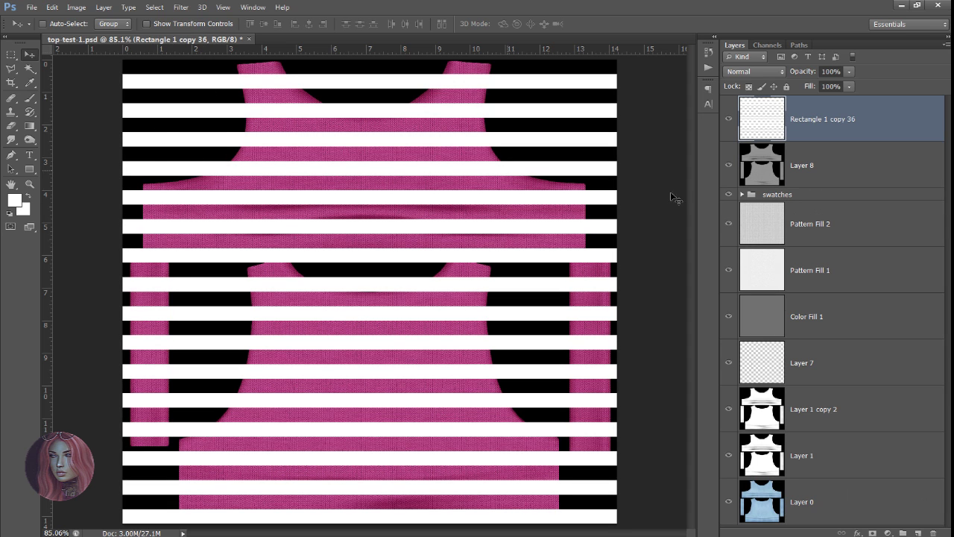
Hide the merged stripe layer and outline the two narrow side pieces with rectangular selections
click(11, 54)
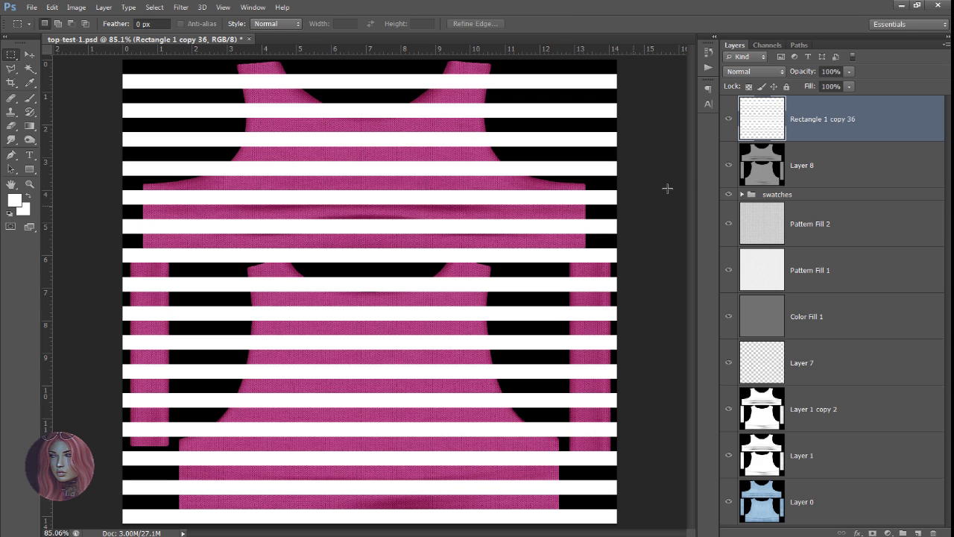
click(728, 119)
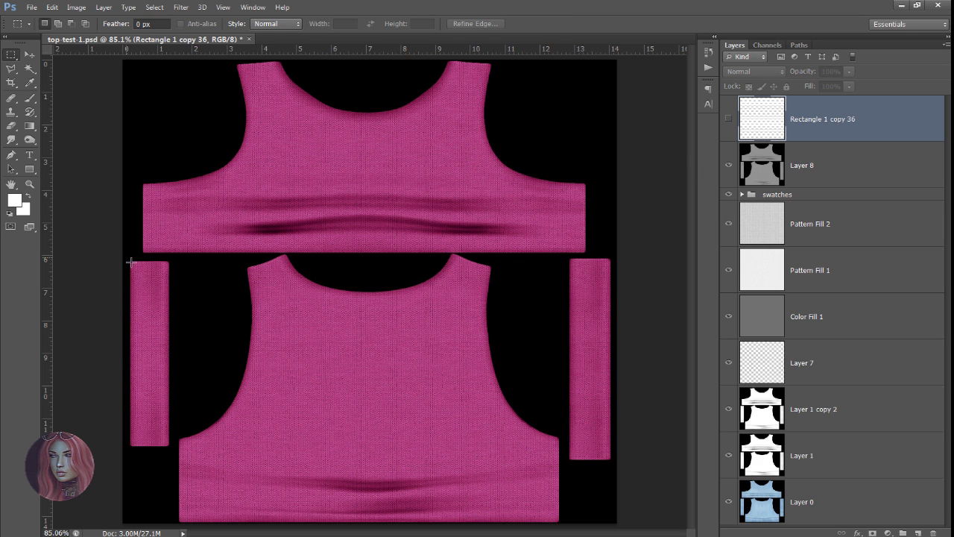
drag(130, 262, 177, 468)
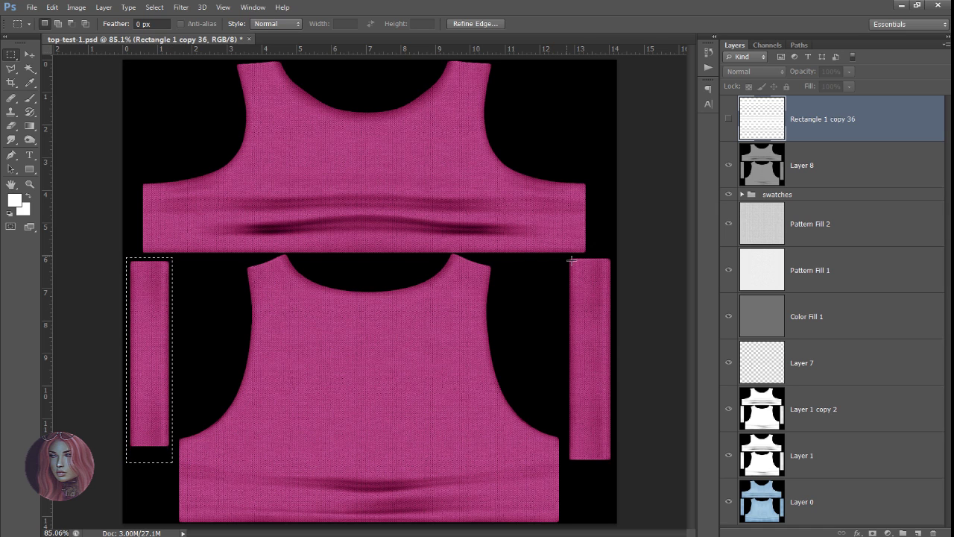
drag(569, 258, 617, 464)
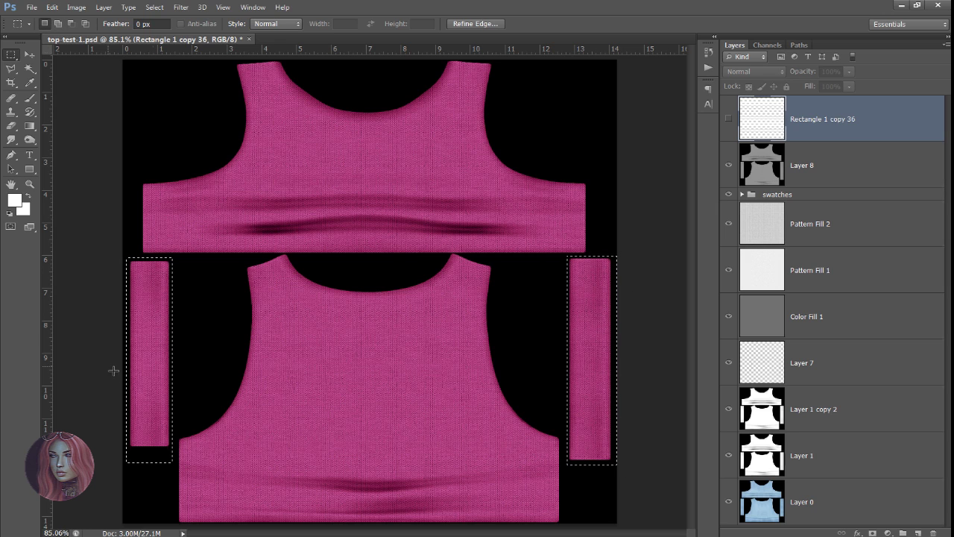
Redraw the rectangular selection around the left narrow piece, about 1.33 by 5.96 in, and add the right narrow piece to it
click(133, 266)
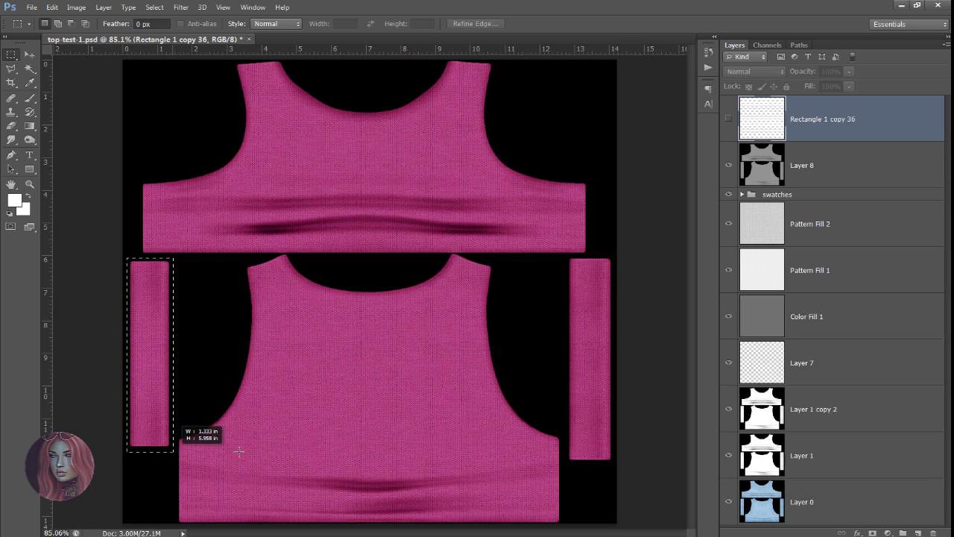
drag(239, 451, 239, 451)
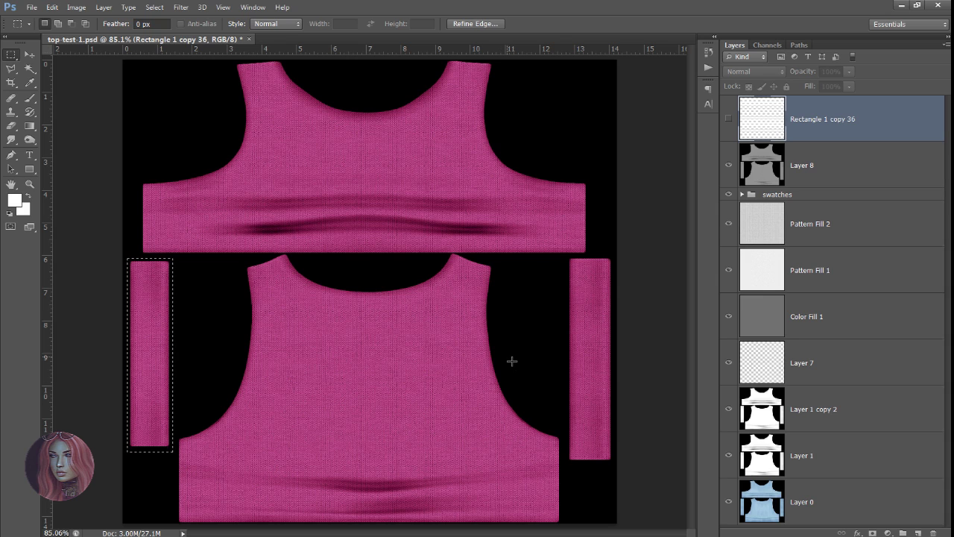
key(alt)
key(shift)
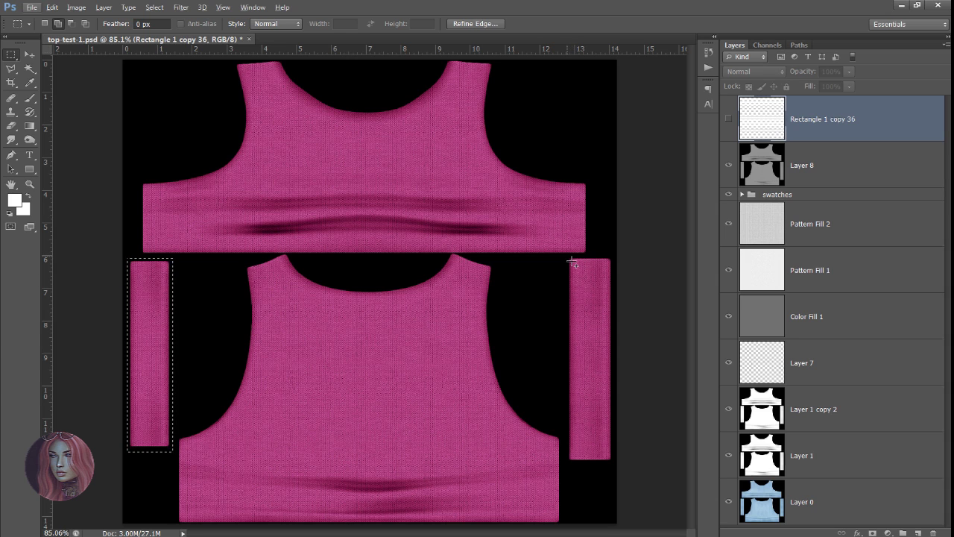
drag(571, 266, 625, 465)
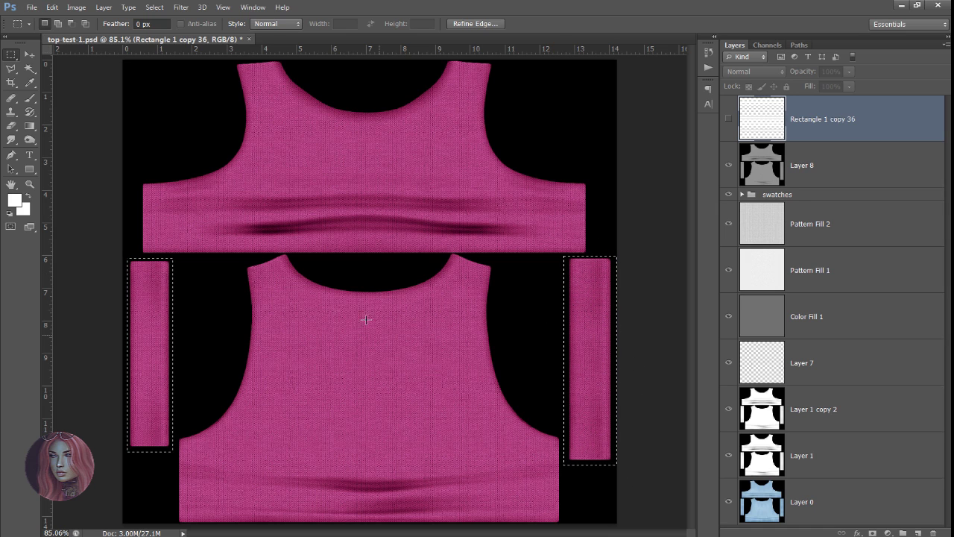
Show the stripe layer again, erase its stripes inside the selected side pieces, and deselect
click(730, 120)
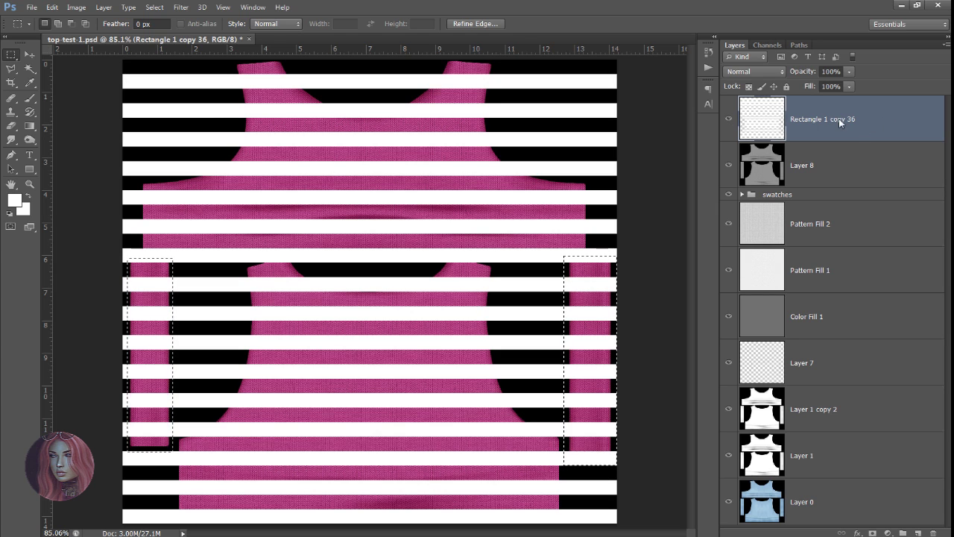
key(Delete)
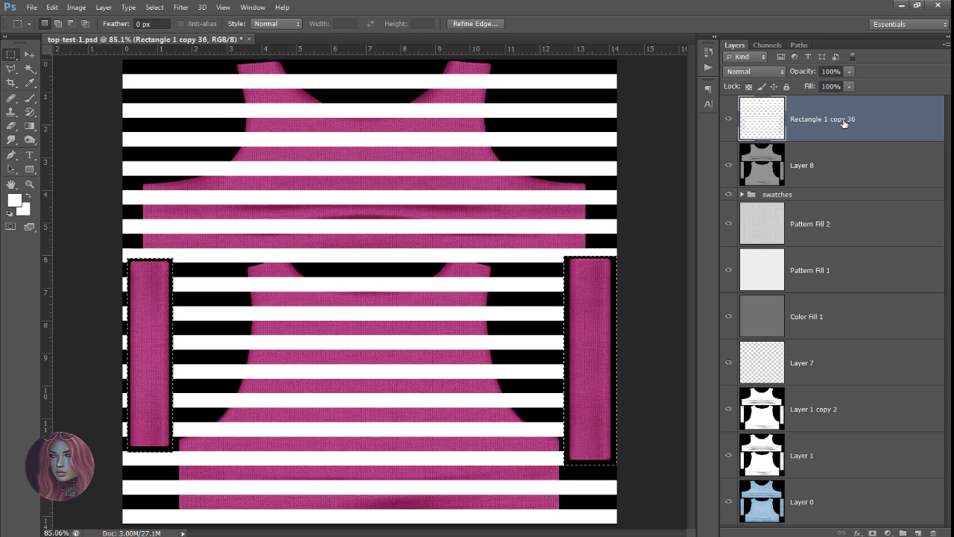
key(ctrl+d)
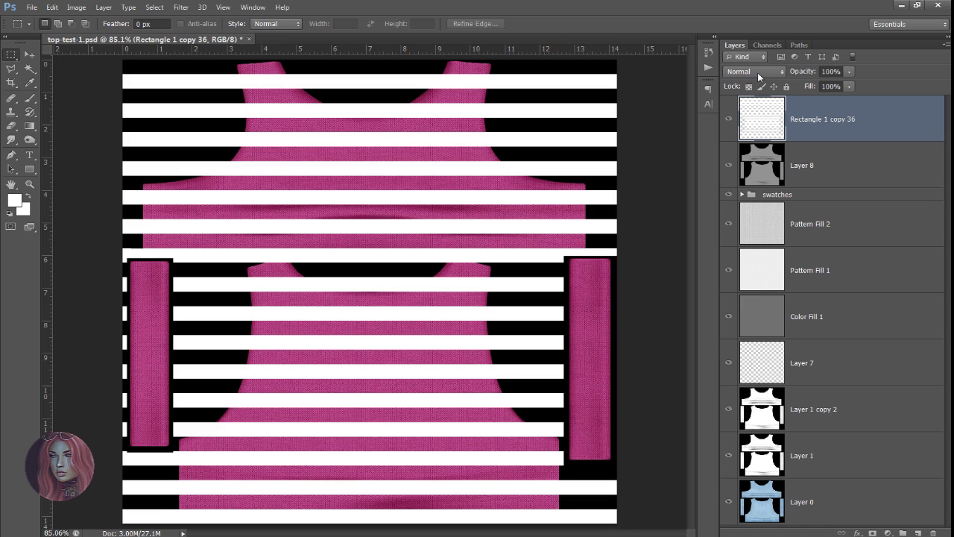
Set the stripe layer's blend mode to Overlay
click(30, 55)
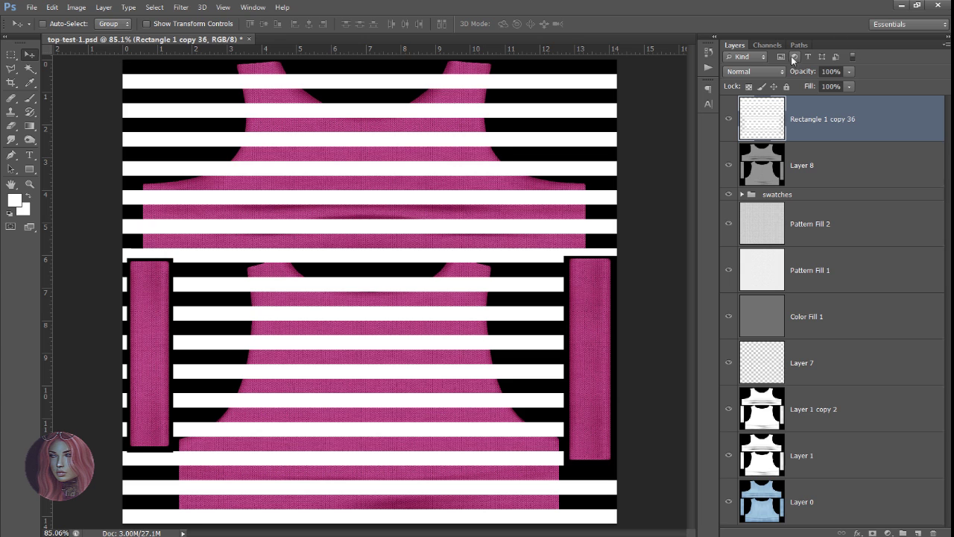
click(771, 70)
click(771, 209)
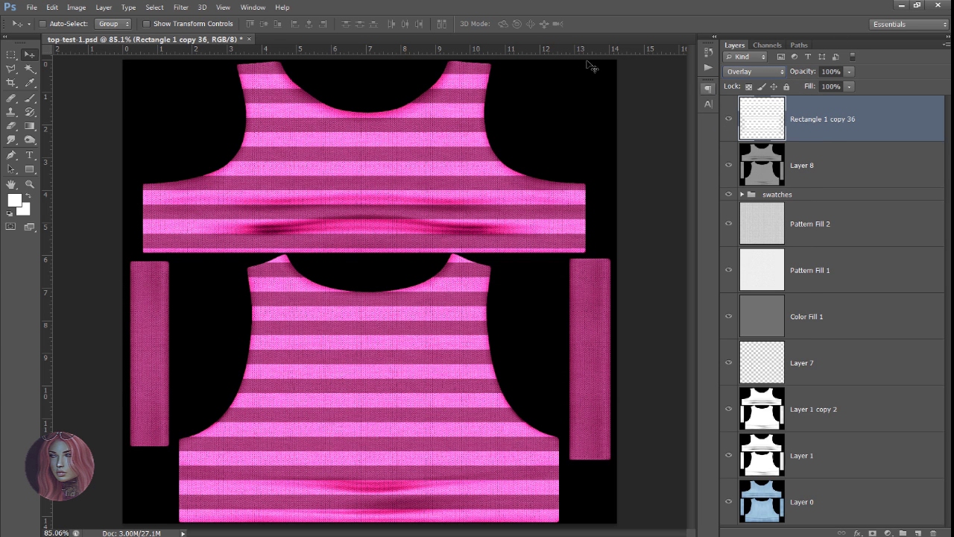
Save a JPEG copy of the striped texture over the existing top-test-1 image in New folder
click(32, 6)
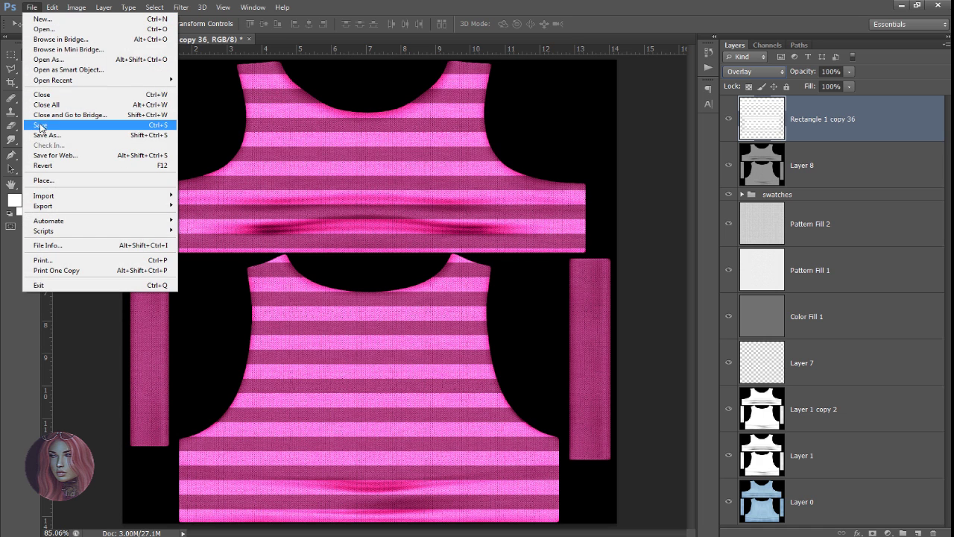
click(47, 135)
click(446, 381)
scroll(440, 400, up, 2)
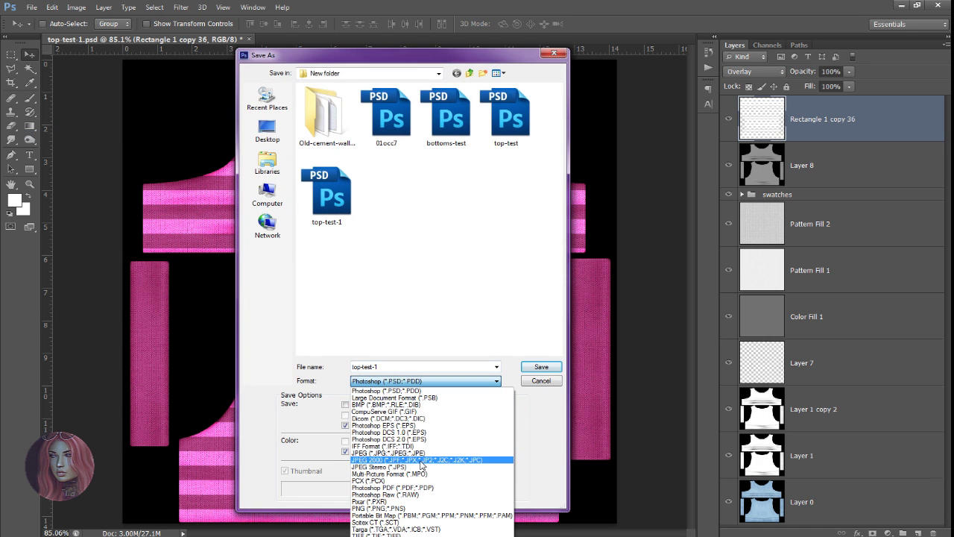
click(403, 453)
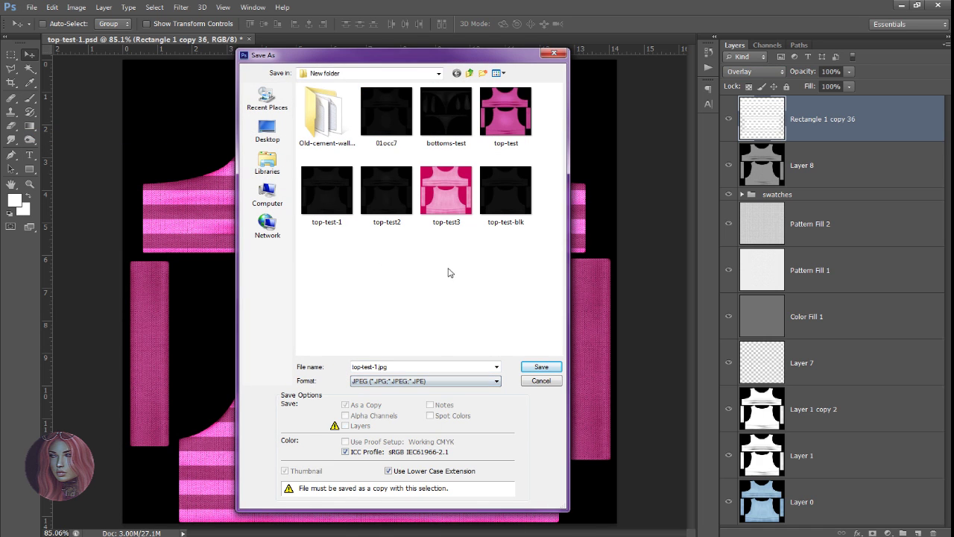
click(493, 209)
double_click(330, 206)
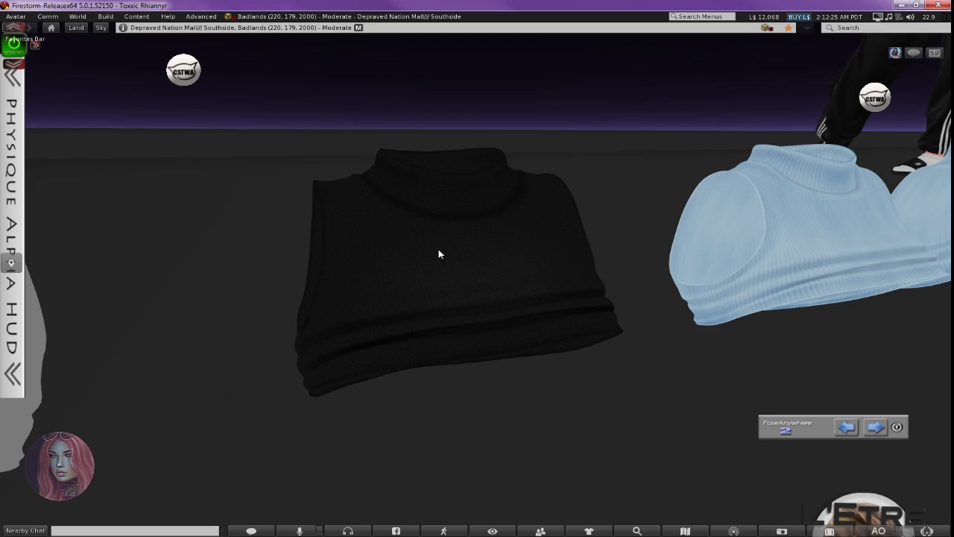
Switch to Firestorm and examine the striped texture on the top from the front and side
drag(438, 253, 484, 277)
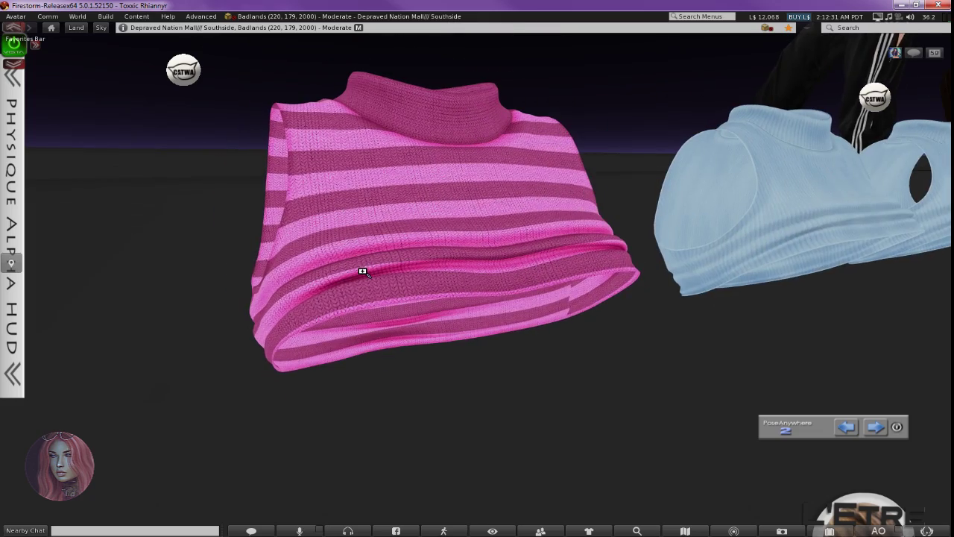
drag(365, 267, 507, 256)
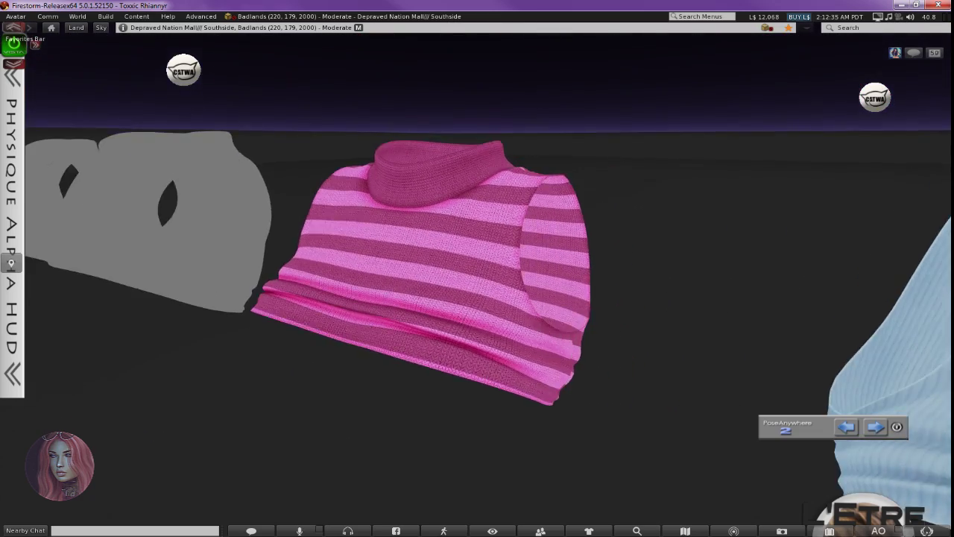
Examine the stripe alignment along both sides and armholes of the top
drag(443, 271, 500, 275)
scroll(554, 391, up, 3)
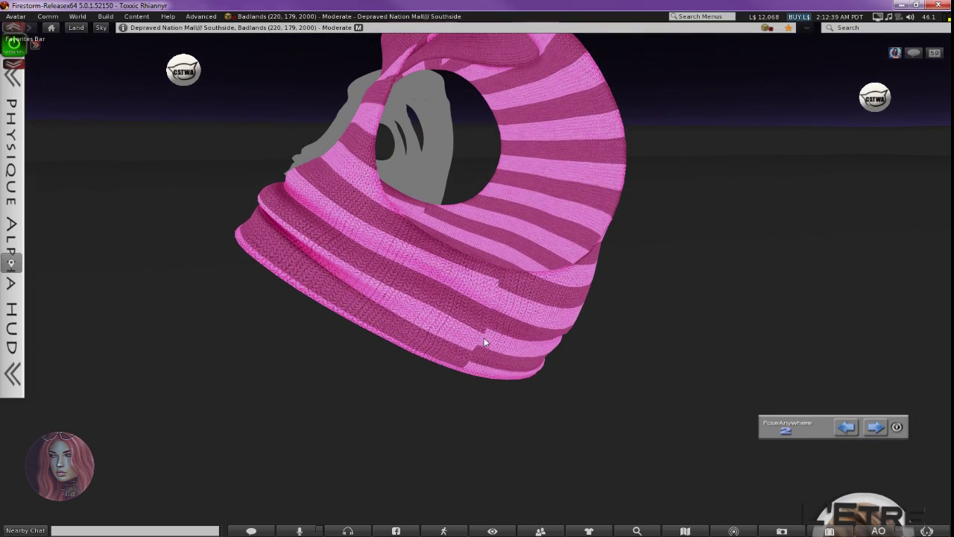
drag(460, 238, 403, 377)
scroll(425, 377, up, 2)
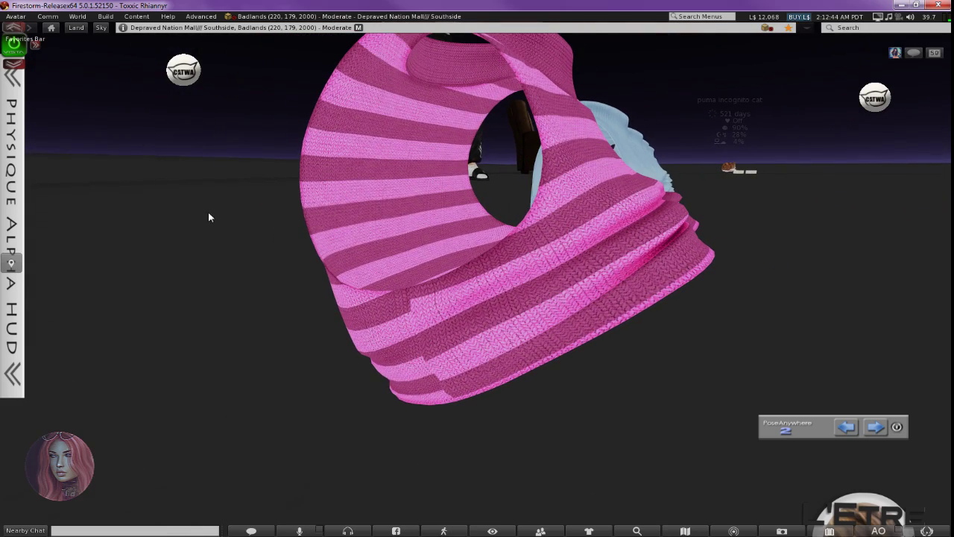
Switch to Photoshop and squash the stripe layer vertically to about 65% height, keeping its upper edge in place
key(alt+Tab)
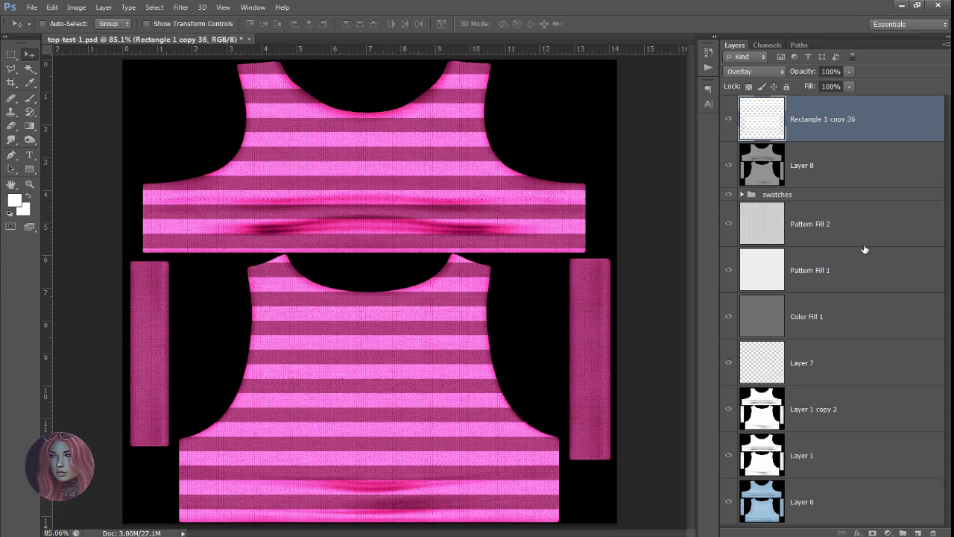
key(ctrl+t)
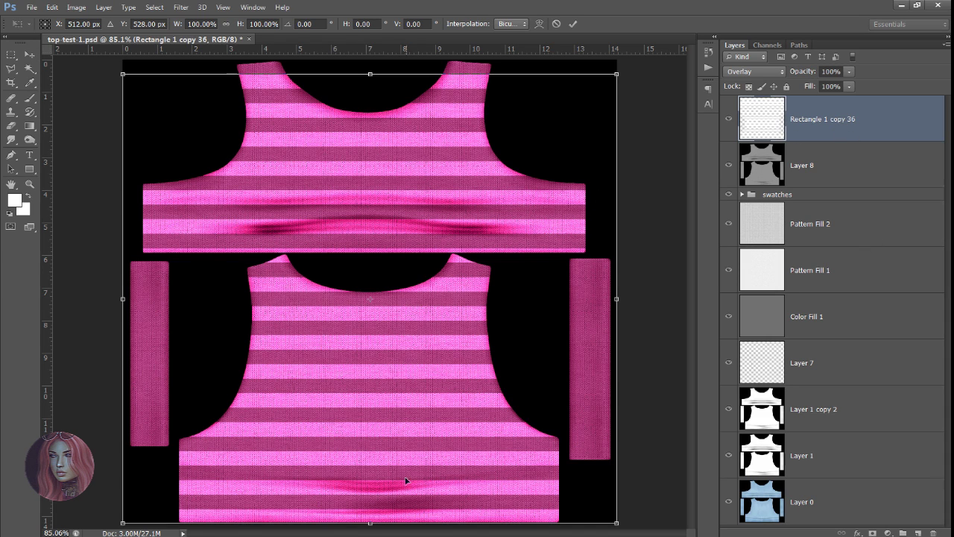
drag(374, 528, 388, 370)
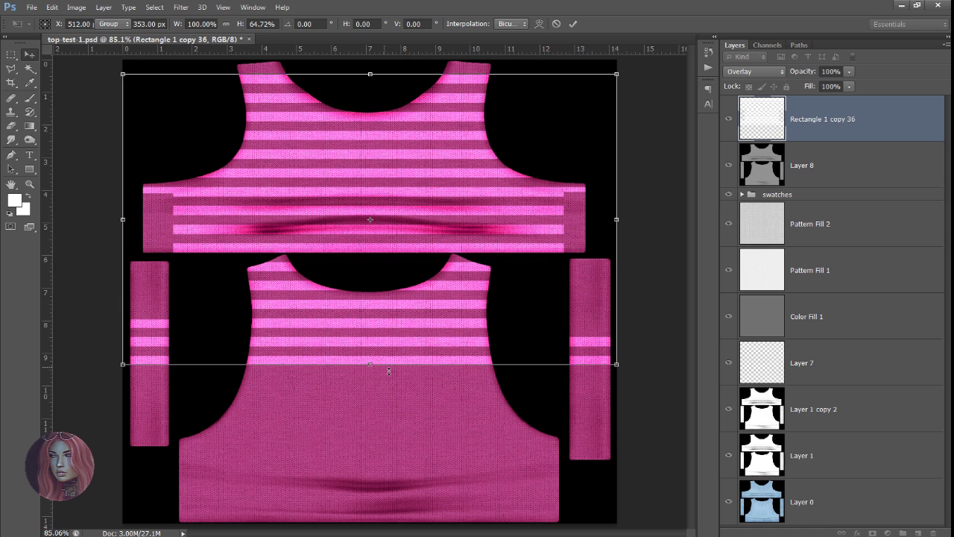
key(Return)
Nudge the squashed stripe layer up by about 9 px
key(Up)
key(Up)
key(Up)
key(Up)
key(Up)
key(Up)
key(Up)
key(Up)
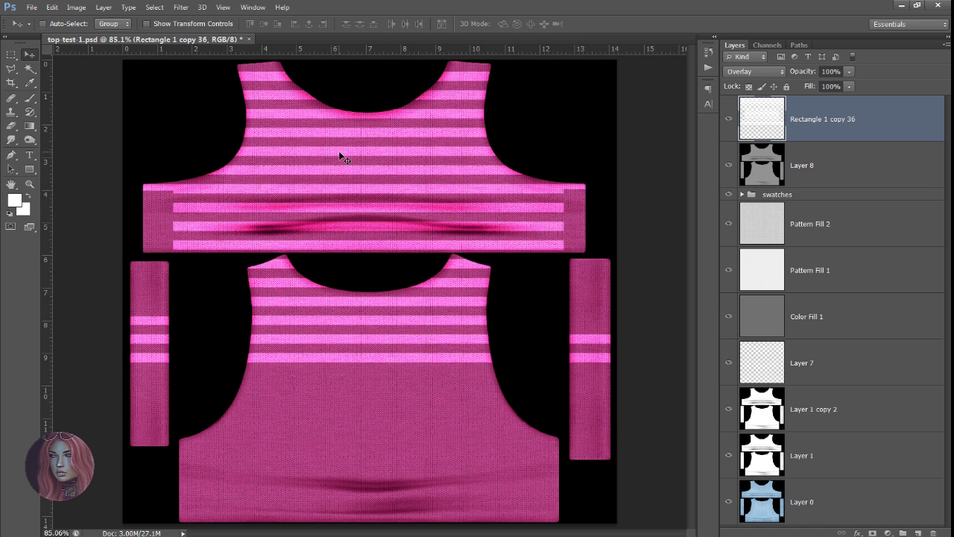
key(Up)
key(Up)
key(Up)
key(Up)
key(Up)
key(Up)
key(Up)
key(Up)
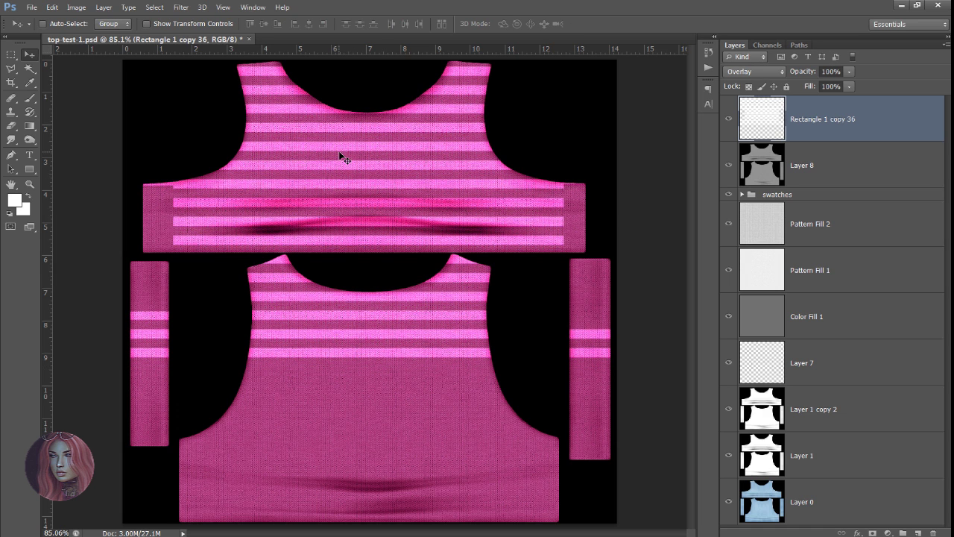
key(Up)
key(Up)
key(Up)
key(Up)
key(Up)
key(Up)
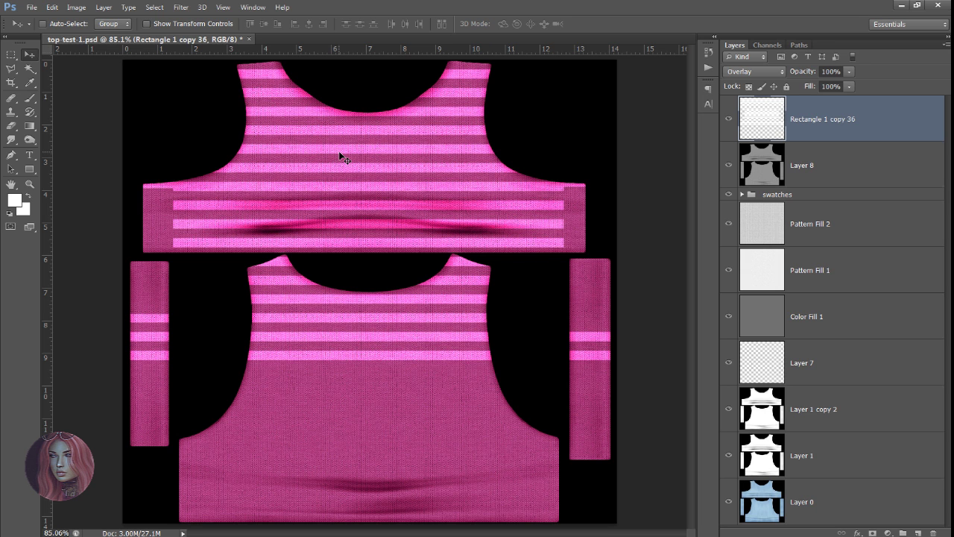
click(32, 7)
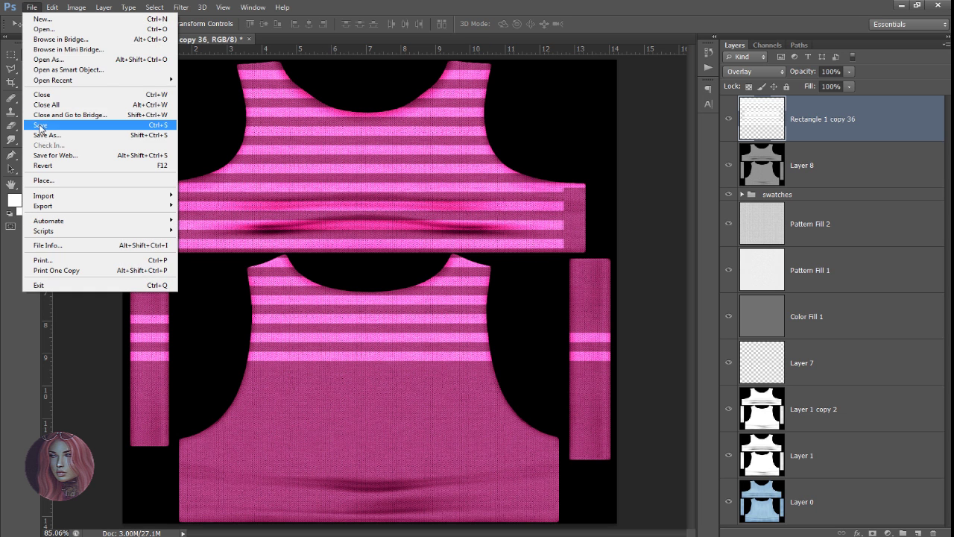
click(45, 135)
click(428, 381)
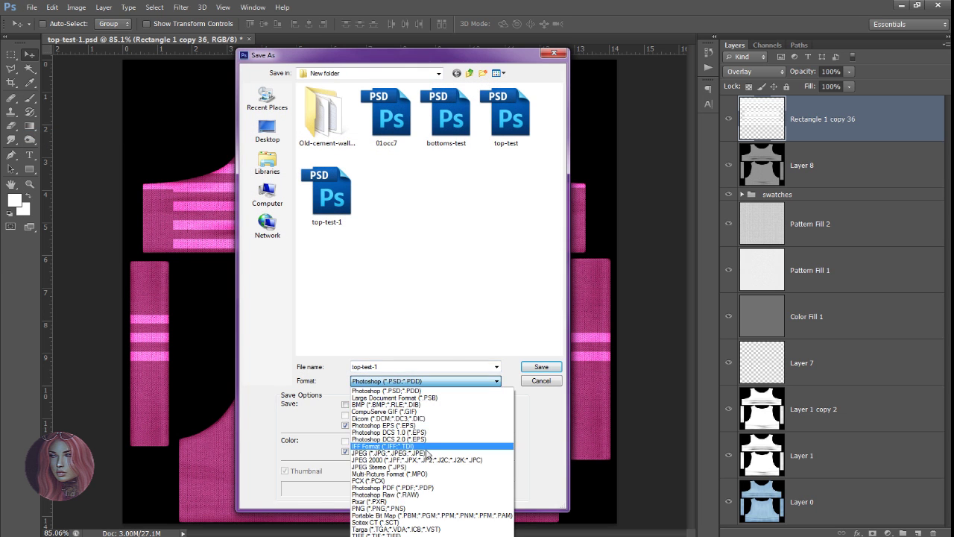
click(428, 447)
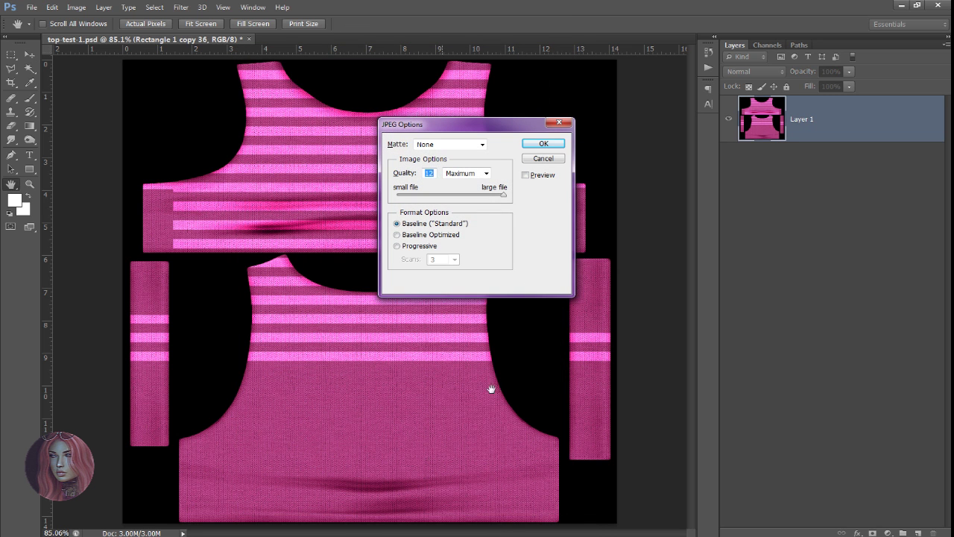
click(544, 159)
key(v)
Save a JPEG copy over the existing top-test-1 image in New folder and view the narrower stripes on the top in Firestorm
click(32, 7)
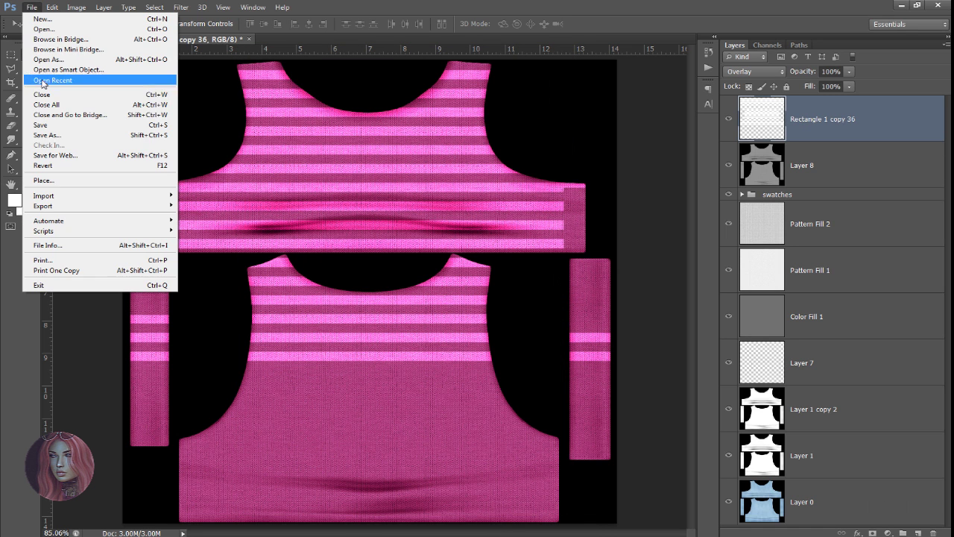
click(43, 135)
click(418, 382)
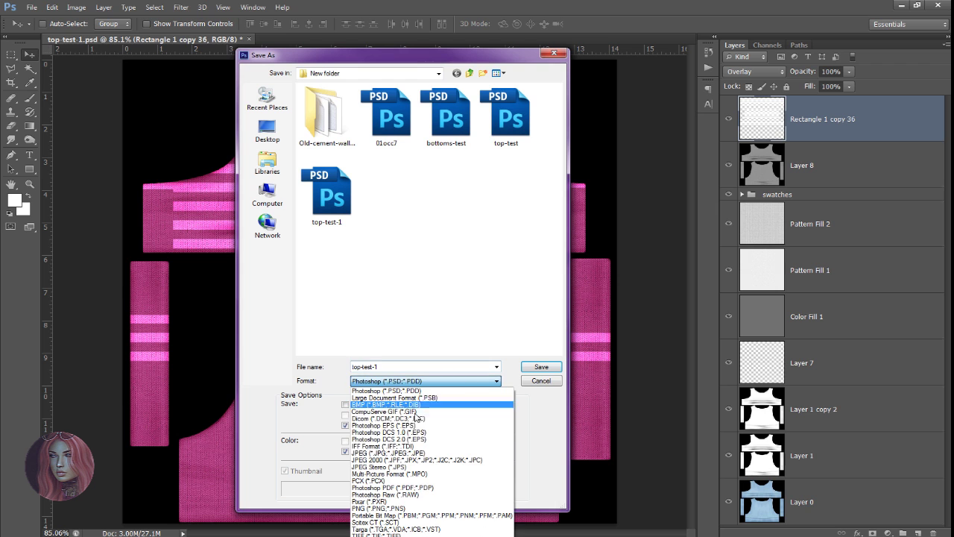
click(417, 453)
double_click(326, 192)
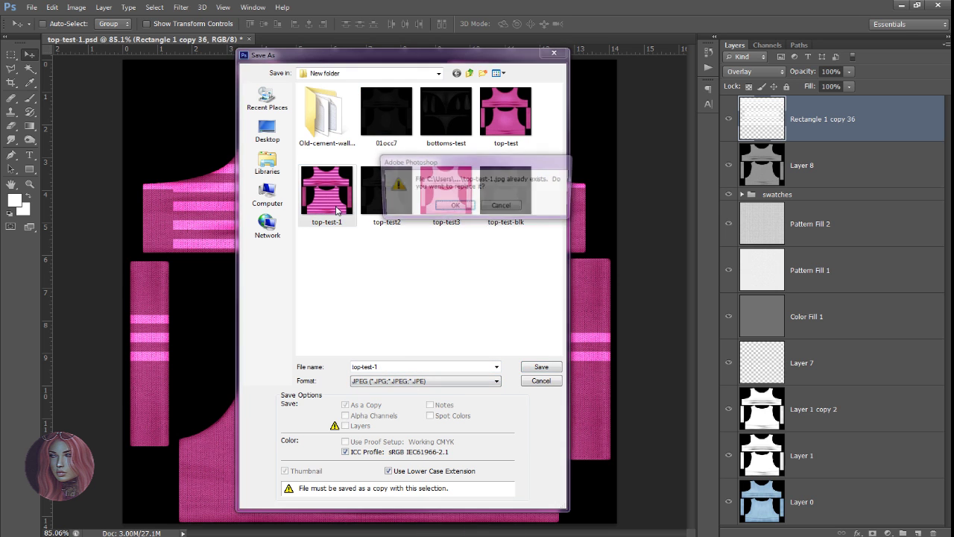
click(489, 205)
click(544, 143)
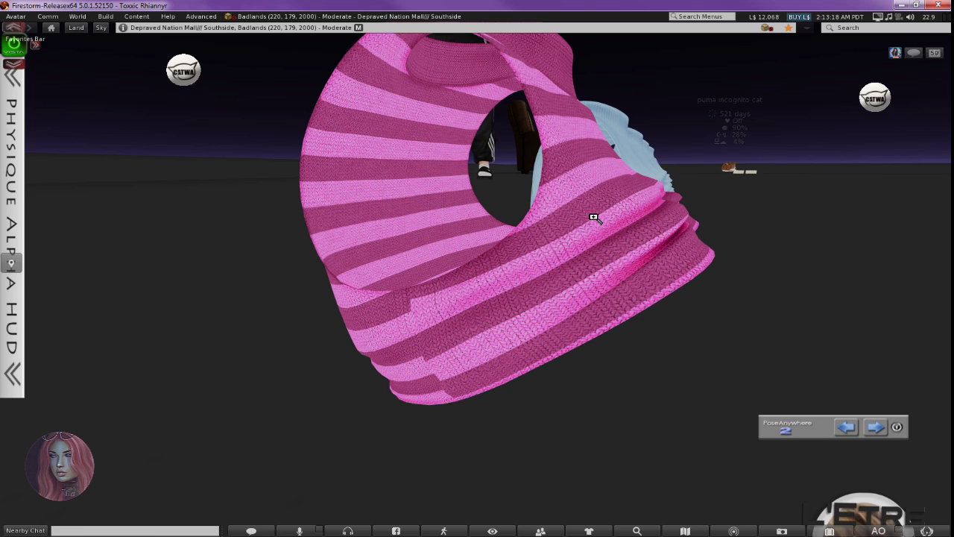
drag(594, 219, 534, 242)
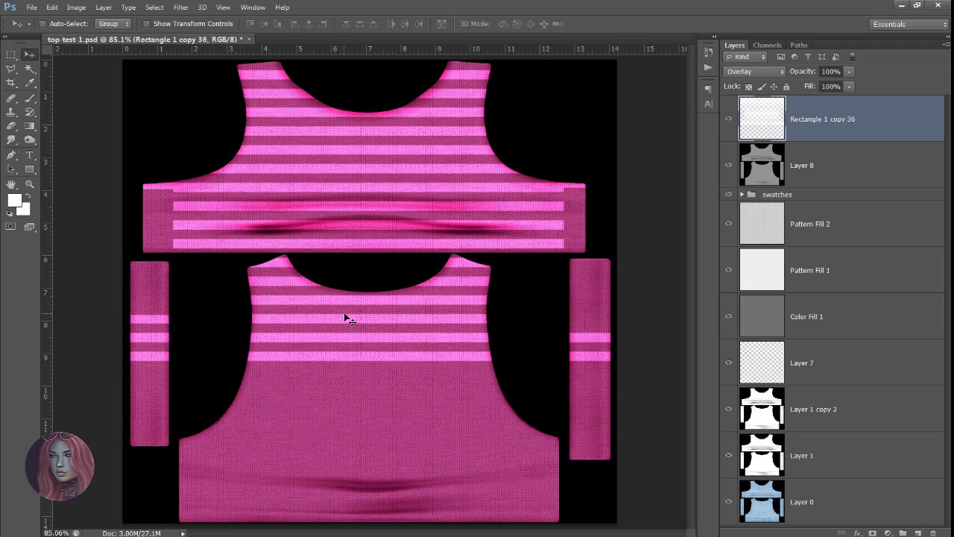
In Photoshop, stretch the stripe layer downward to about 113% height
key(ctrl+t)
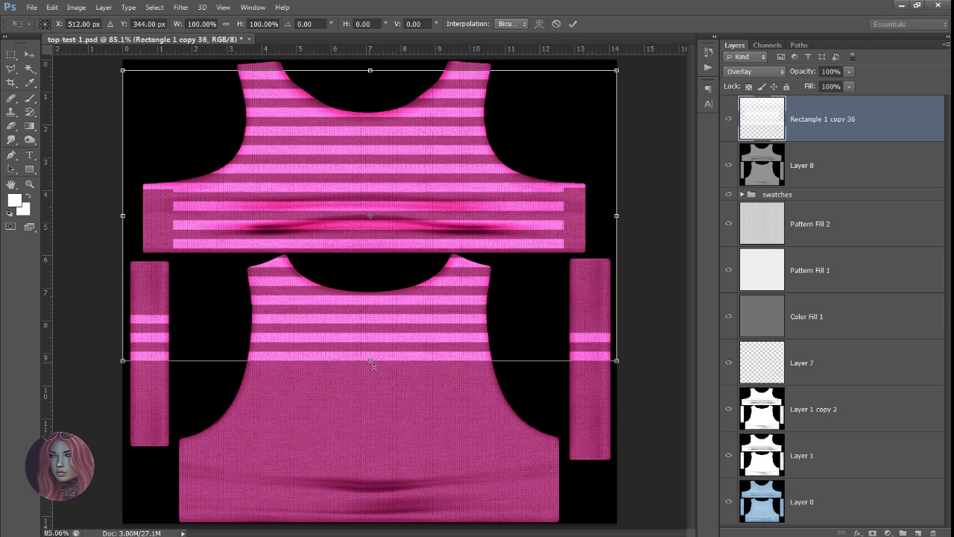
drag(374, 365, 373, 407)
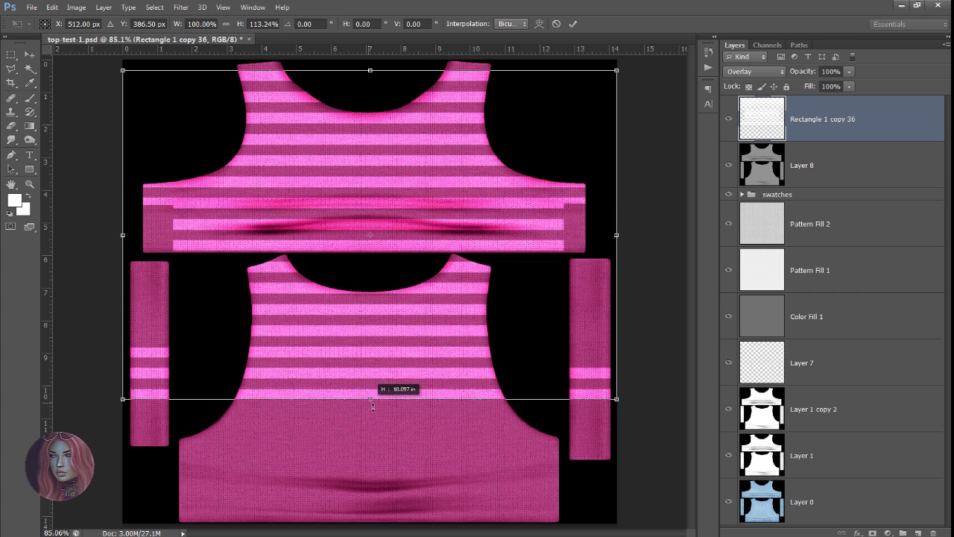
key(Return)
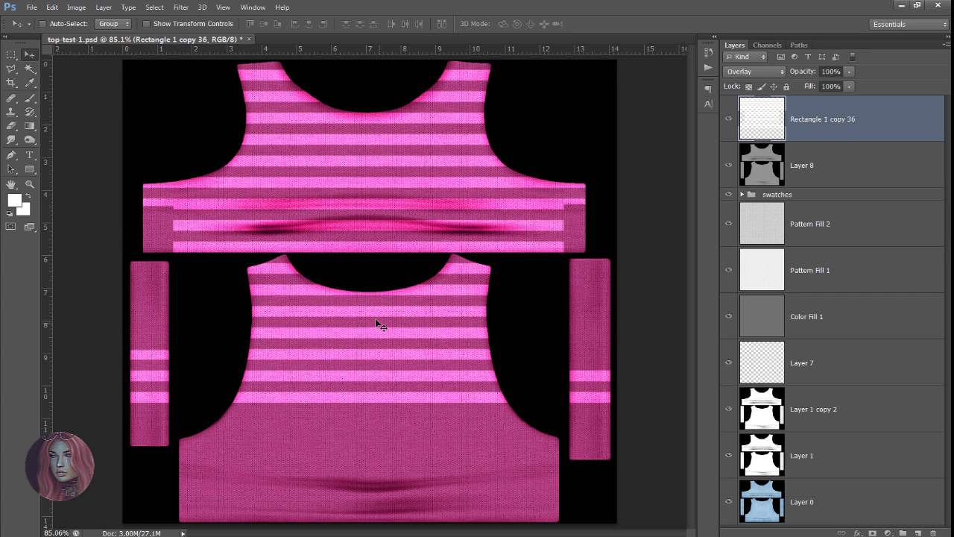
Save the restretched stripes as a JPEG over top-test-1 and examine the top in Firestorm from the front and side
click(32, 7)
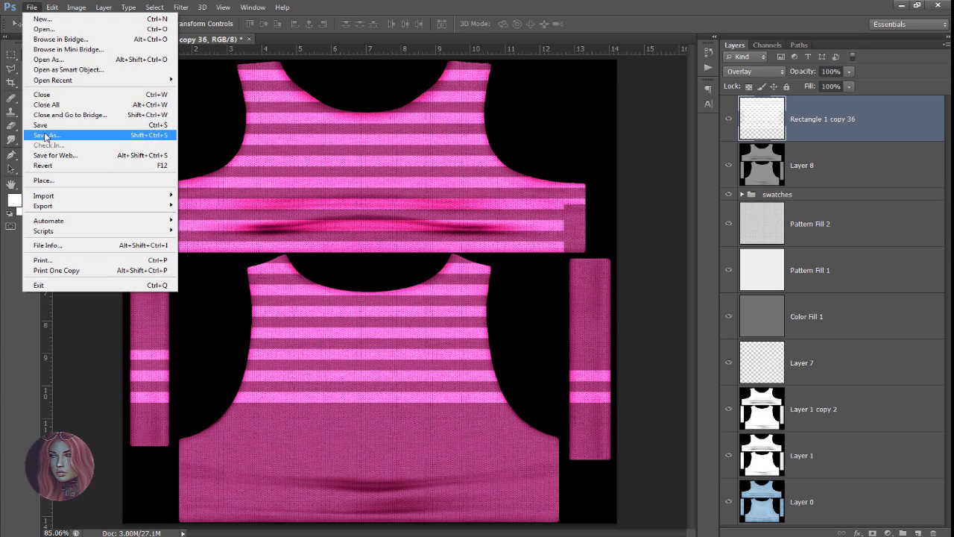
click(47, 136)
click(410, 373)
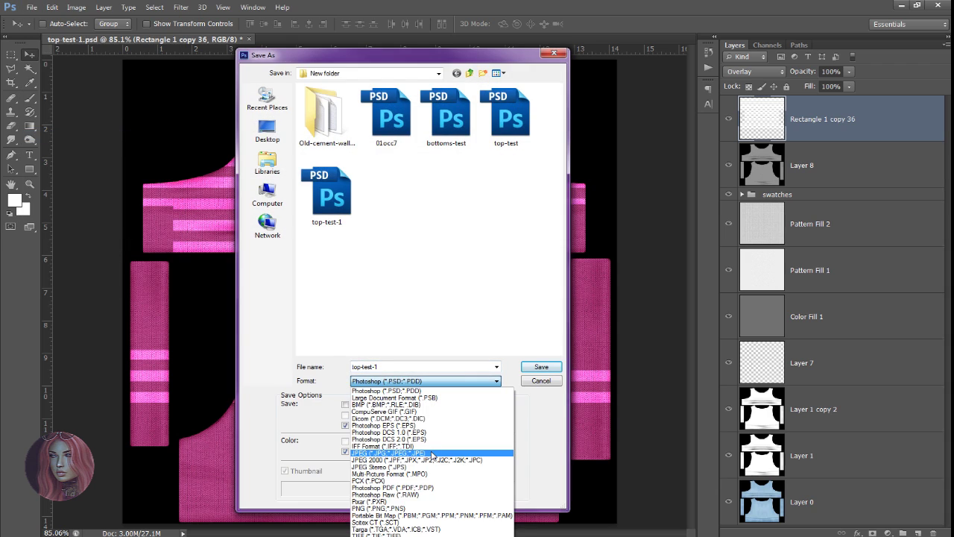
click(476, 485)
key(Return)
key(Return)
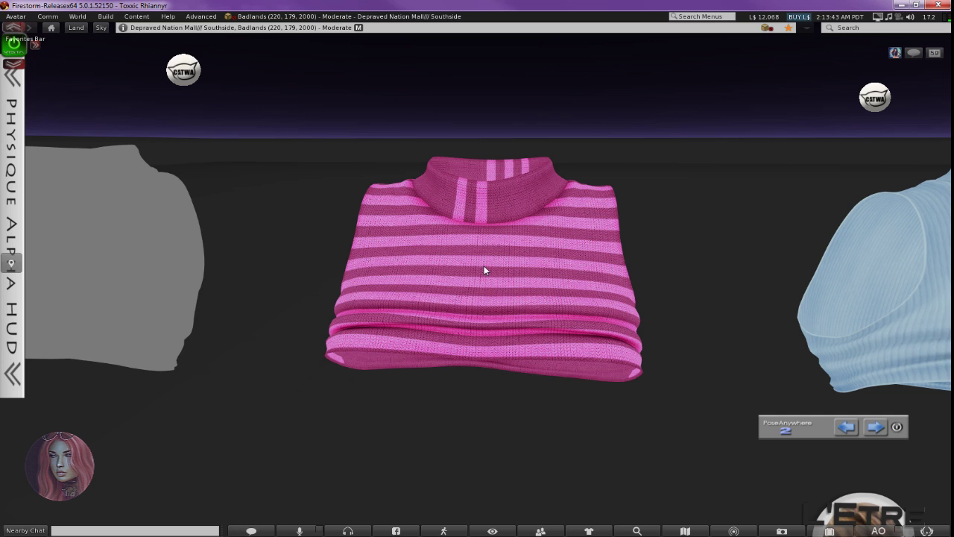
alt+click(480, 274)
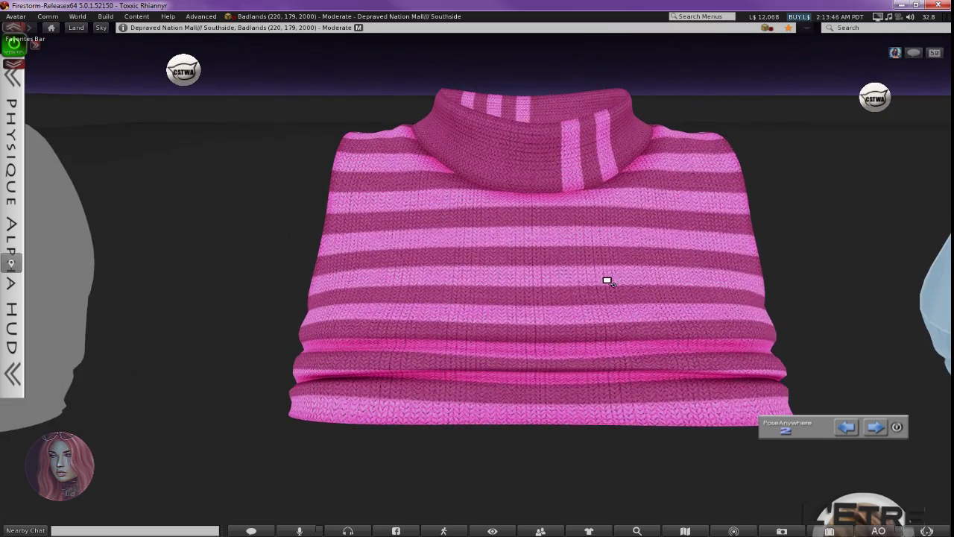
alt+drag(608, 280, 478, 286)
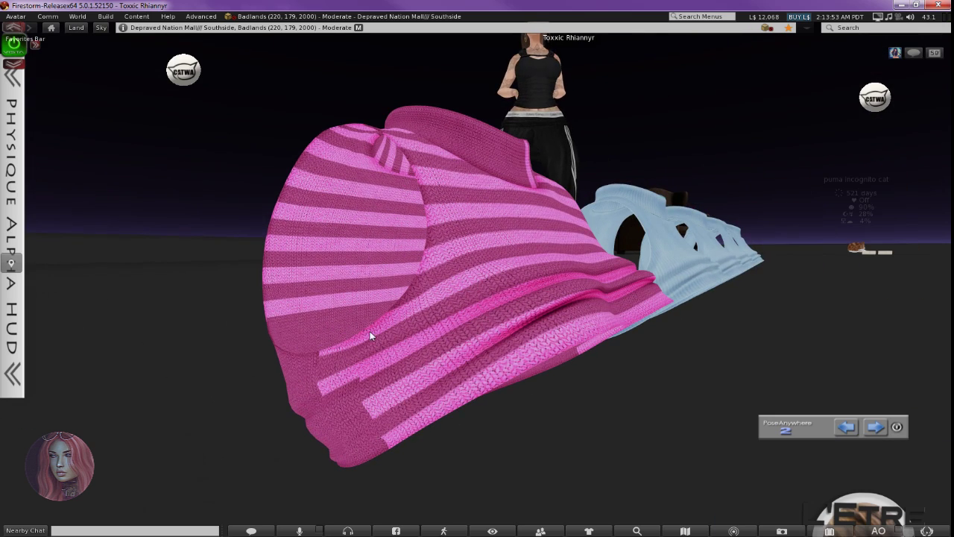
Switch to Photoshop, erase the stripes inside both narrow side pieces from the stripe layer, and deselect
key(alt+Tab)
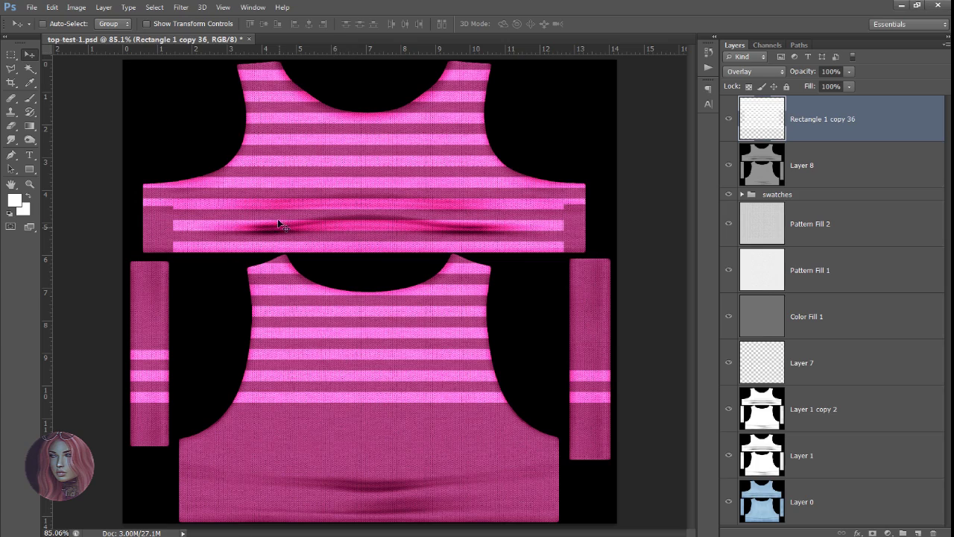
click(15, 52)
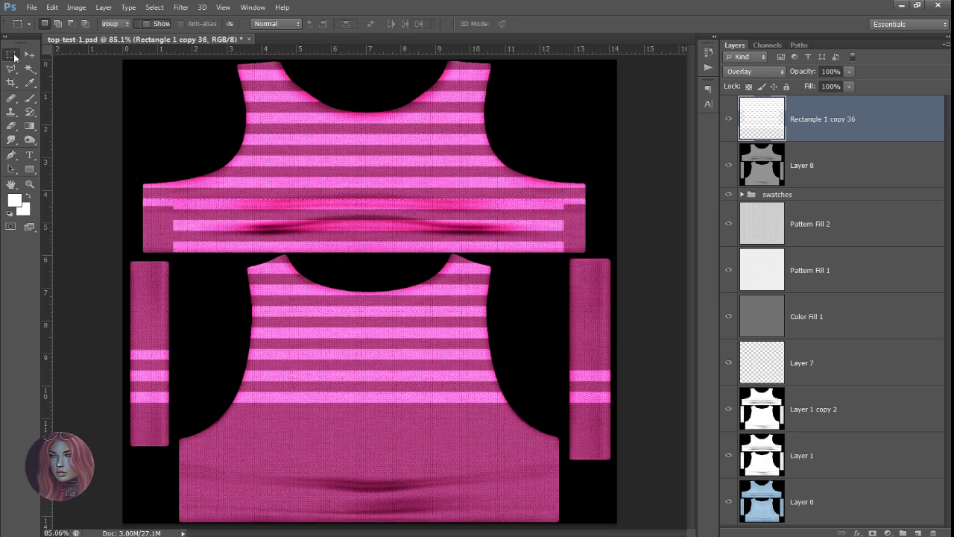
drag(112, 326, 180, 431)
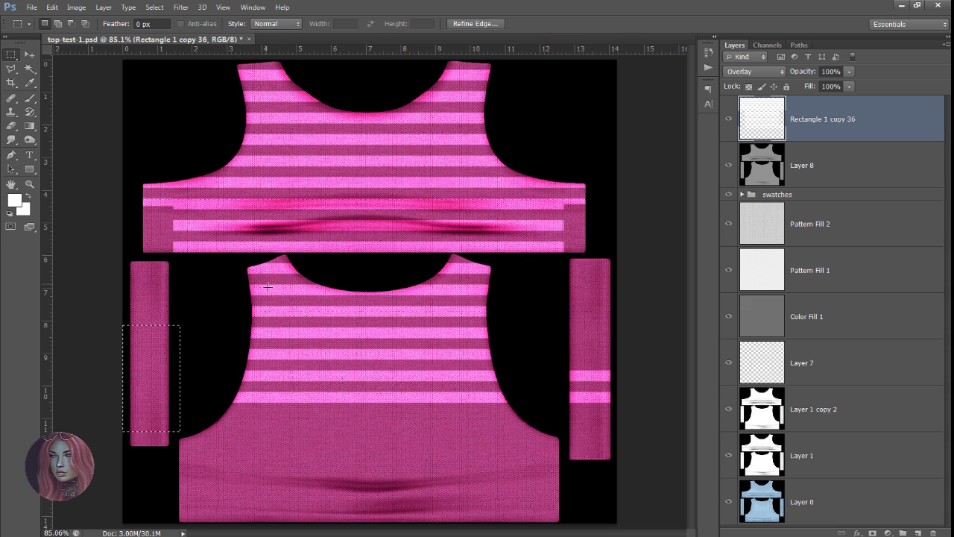
drag(554, 352, 618, 411)
key(Delete)
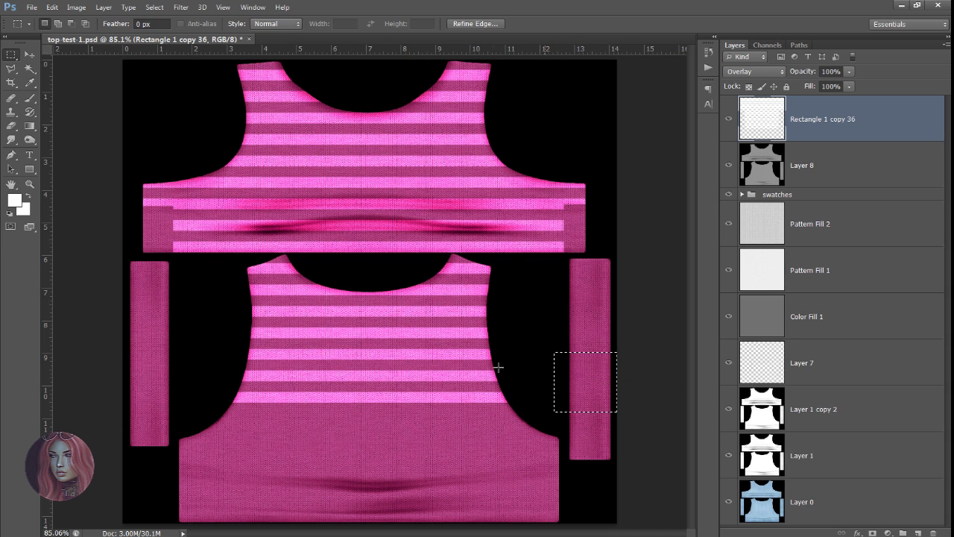
key(ctrl+d)
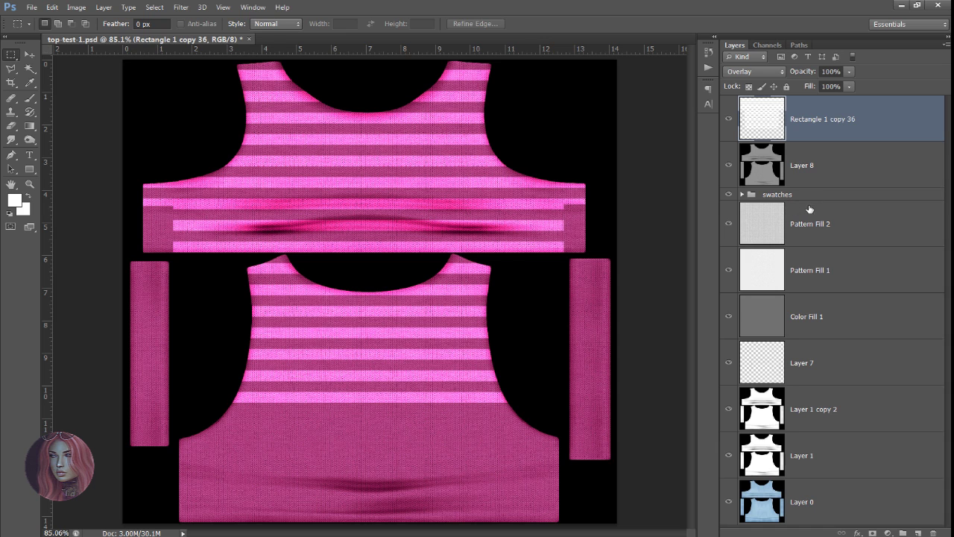
Hide the Pattern Fill 2 layer and set the stripe layer's fill to 80%
click(729, 223)
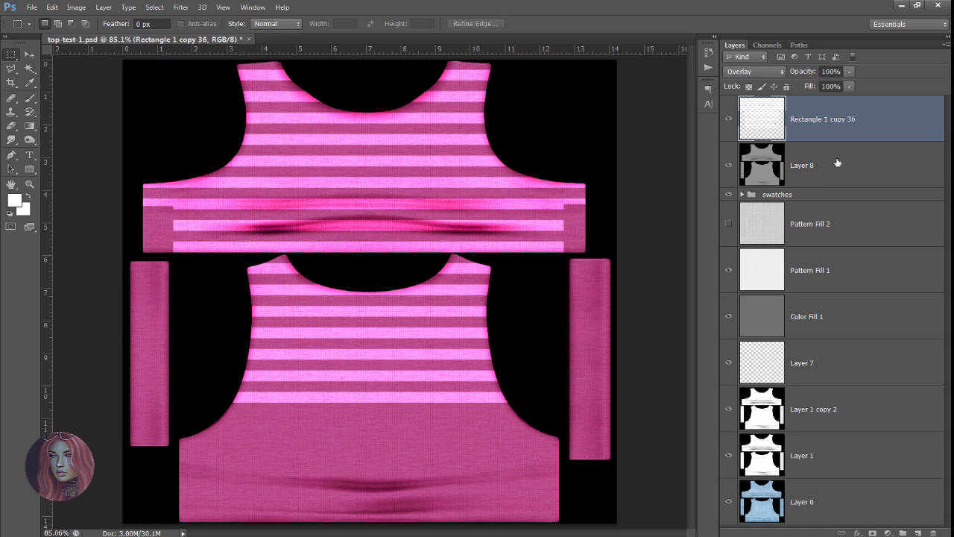
click(831, 86)
text(50)
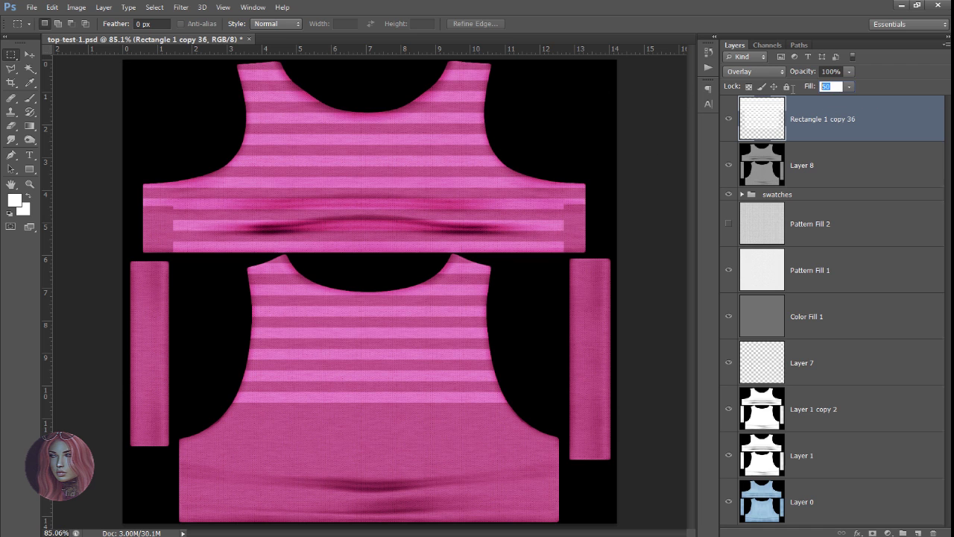
text(80)
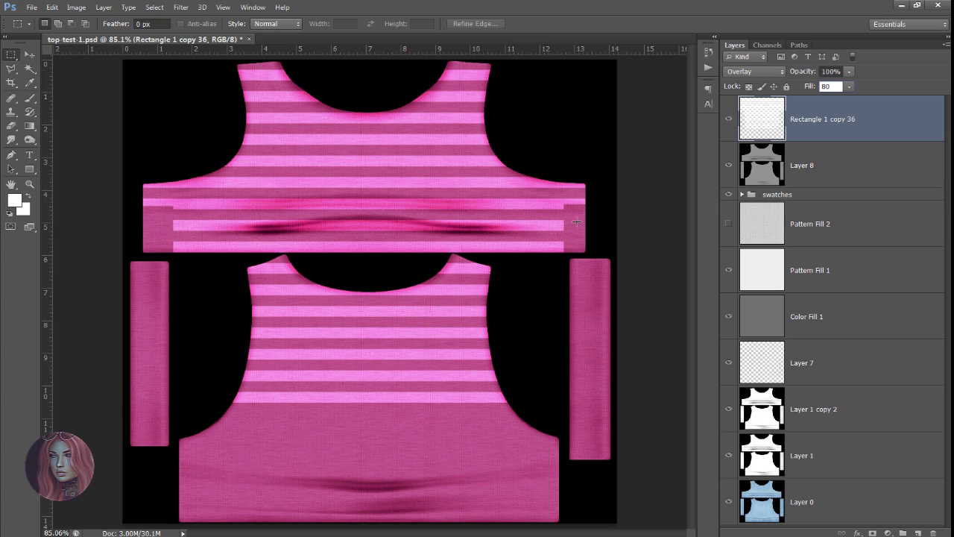
Select a narrow strip of stripes near the upper piece's left end and stretch it leftward past the edge, to about 464% width
drag(202, 182, 238, 266)
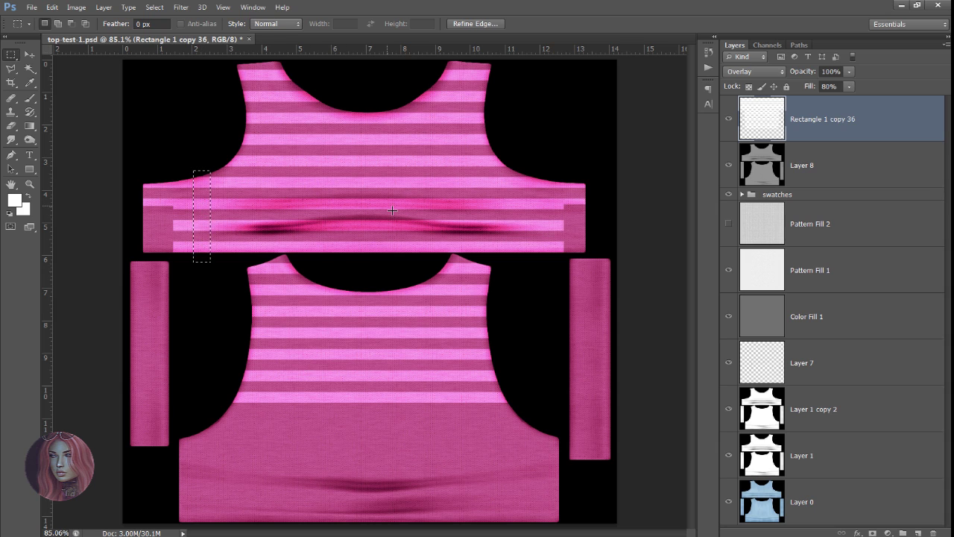
key(ctrl+t)
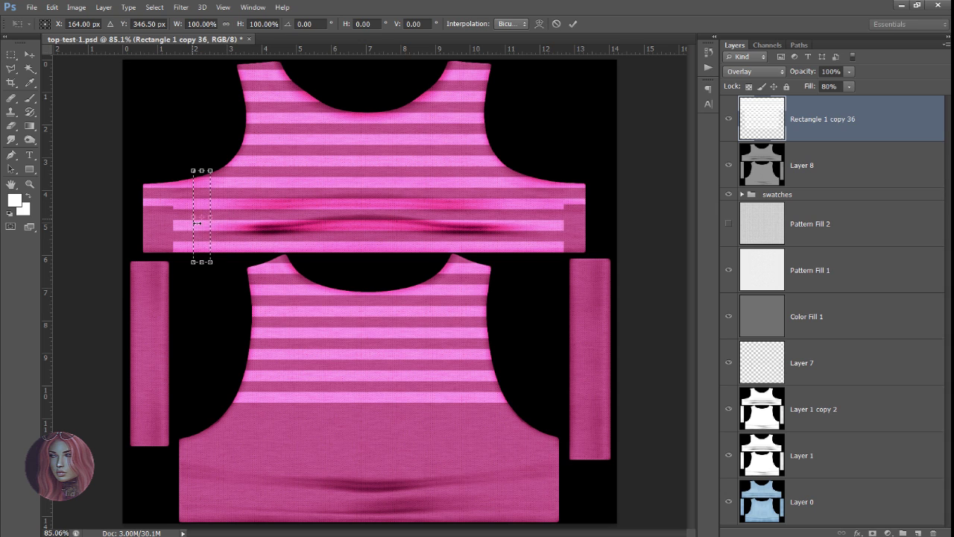
drag(197, 223, 131, 217)
key(Return)
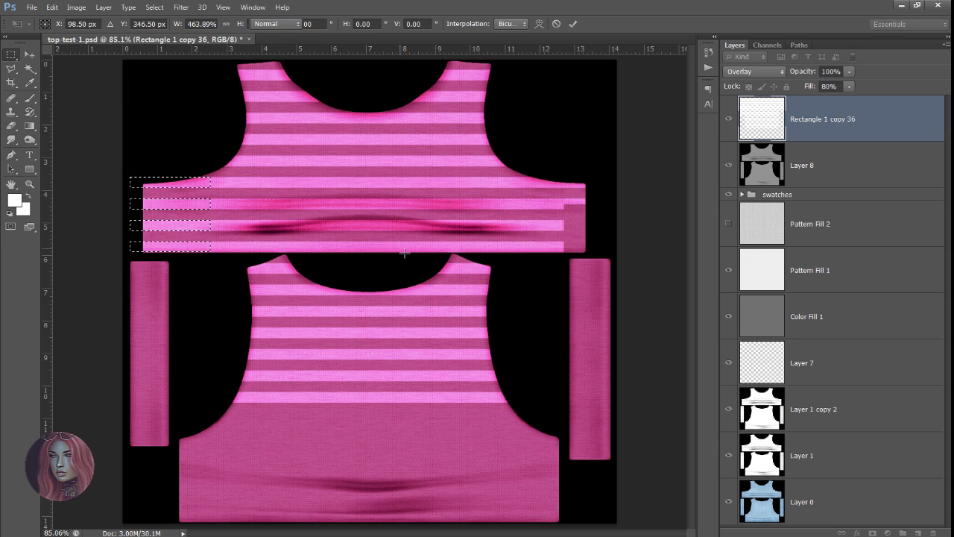
Select a narrow strip of stripes near the upper piece's right end, stretch it past the edge to about 386% width, and deselect
key(ctrl+d)
mouse_move(535, 169)
mouse_down()
mouse_move(562, 256)
mouse_move(555, 261)
mouse_up()
key(ctrl+t)
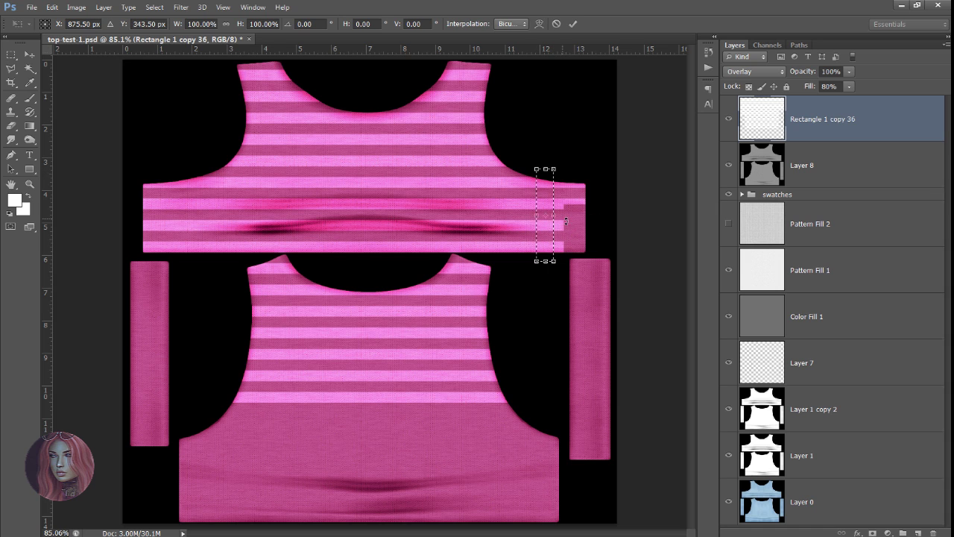
drag(562, 219, 606, 216)
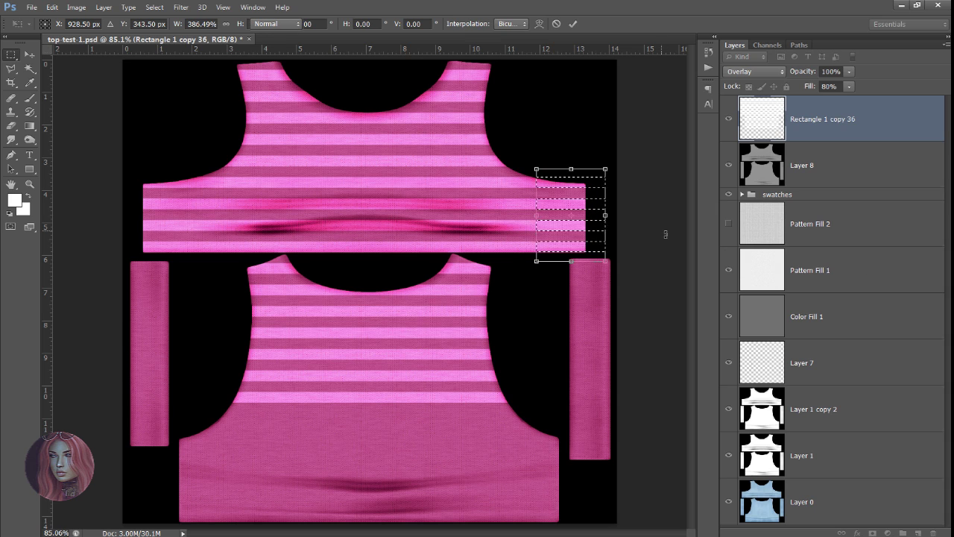
key(Return)
click(539, 102)
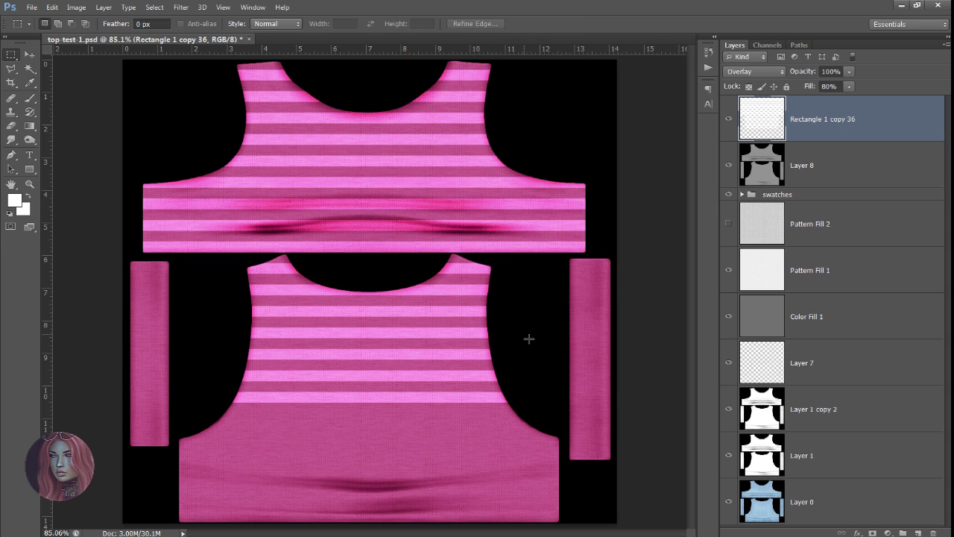
click(31, 55)
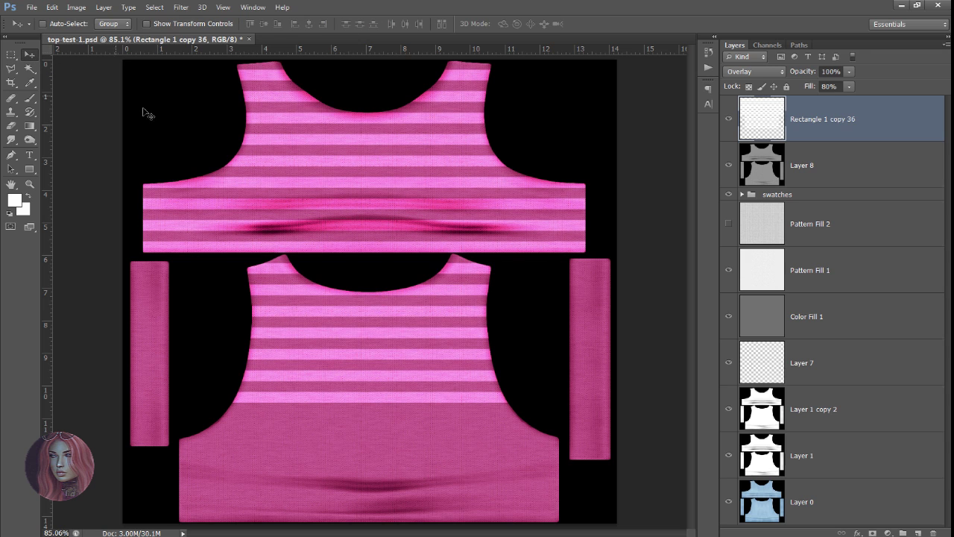
Save the texture as a JPEG over the existing top-test-1 image, keeping the default JPEG options
click(33, 9)
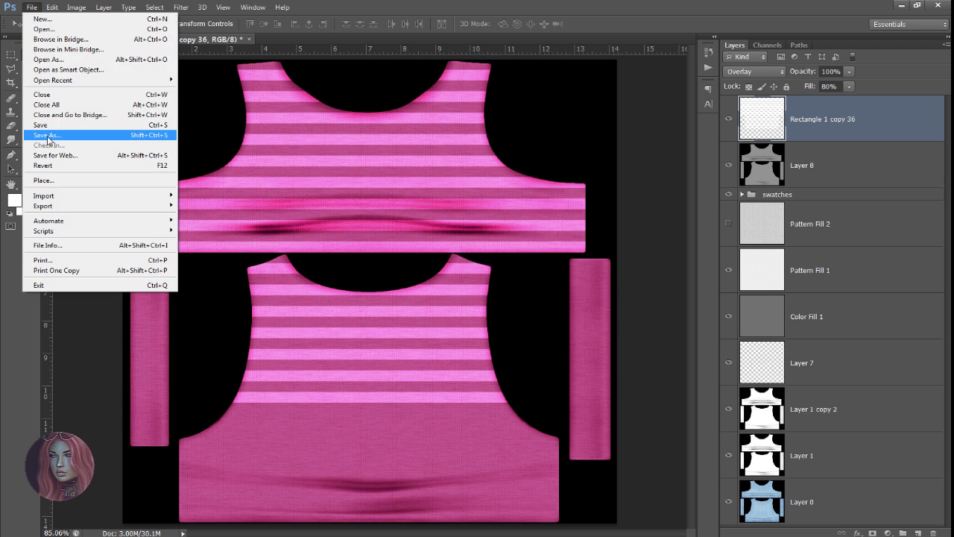
click(45, 135)
click(412, 381)
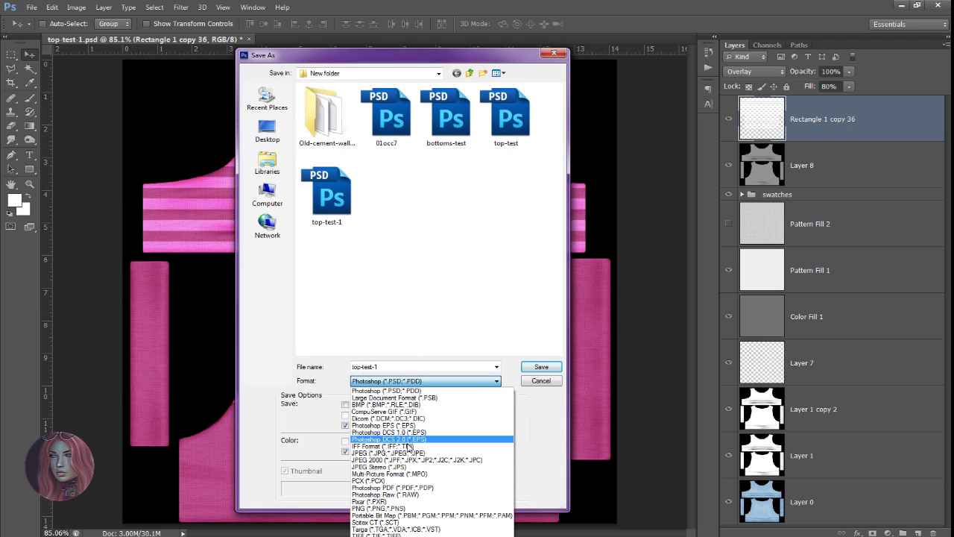
click(412, 452)
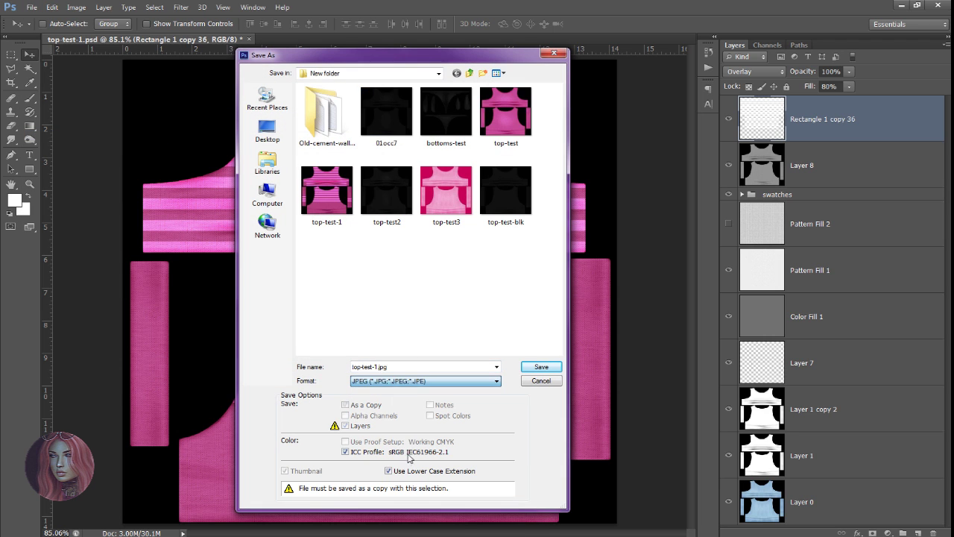
double_click(343, 217)
key(Return)
key(Return)
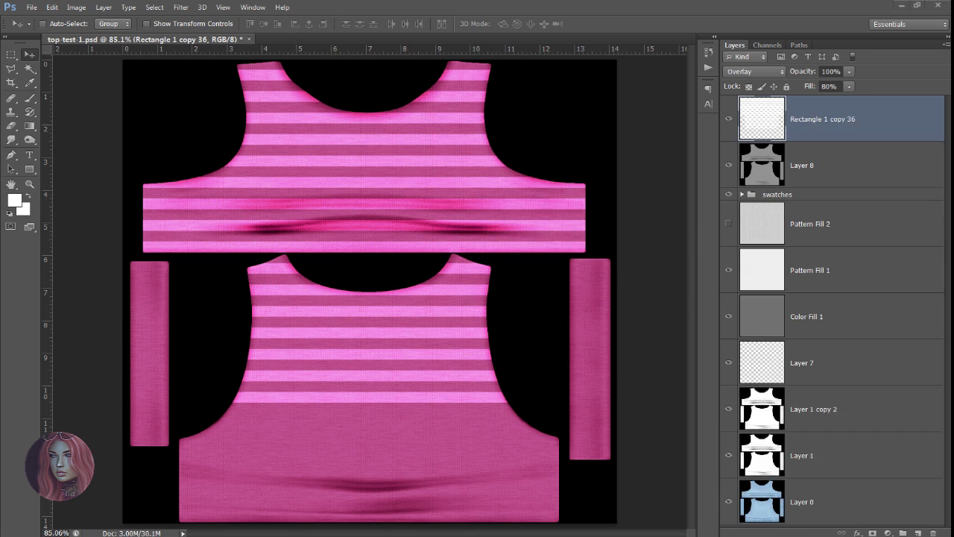
Switch to Firestorm and examine the extended stripes on the 3D top from the front and side
key(alt+Tab)
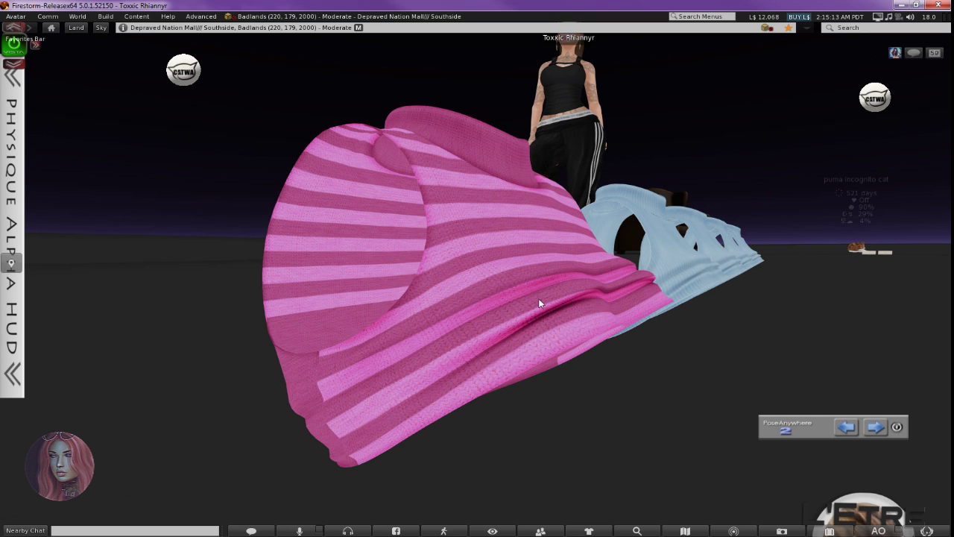
alt+click(539, 300)
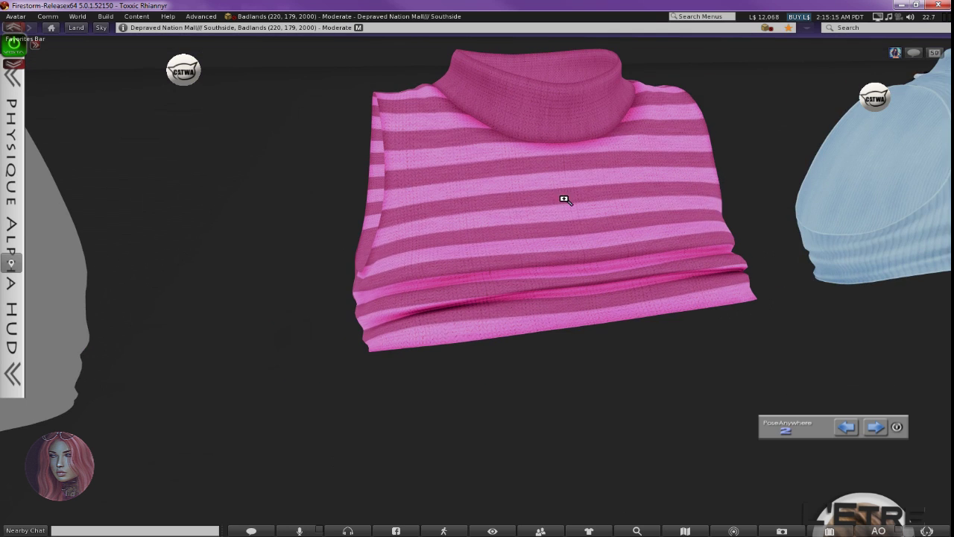
drag(564, 199, 439, 214)
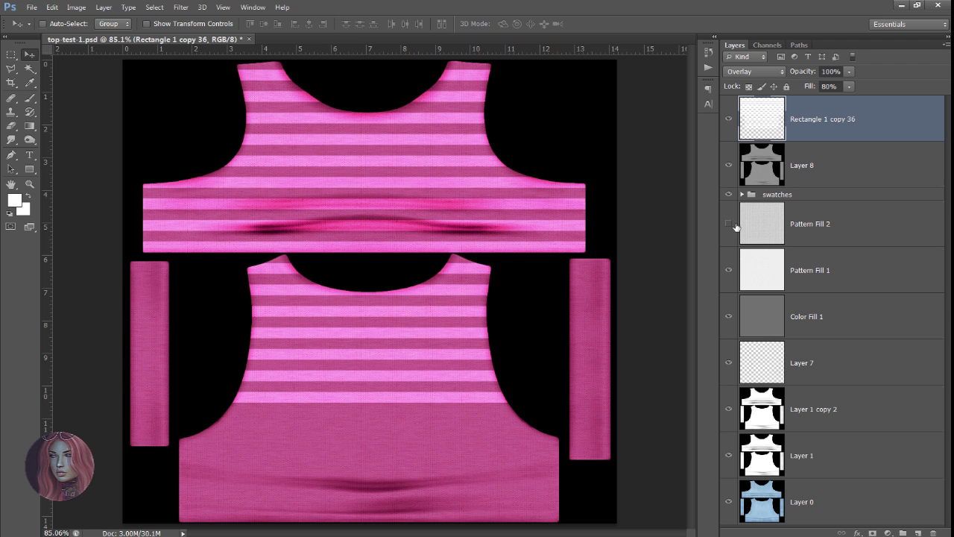
click(733, 224)
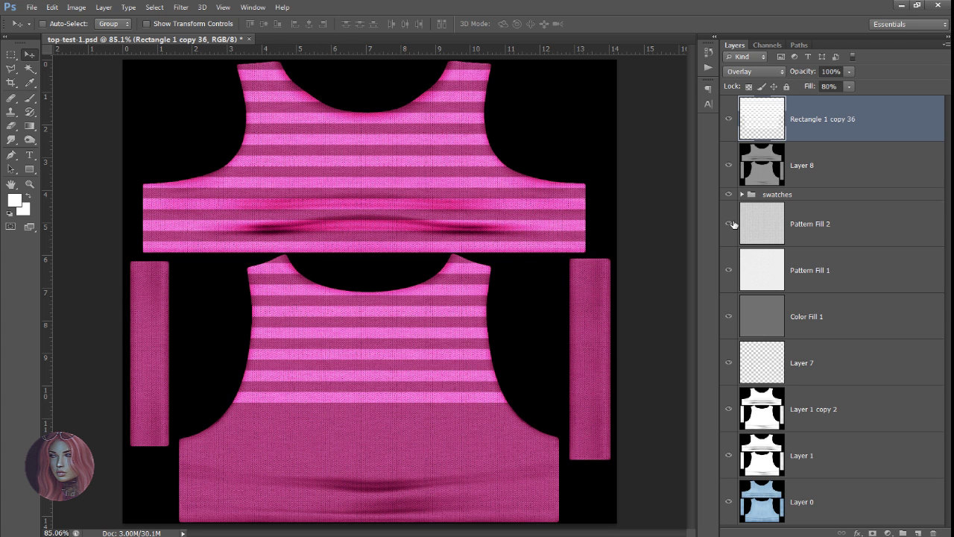
double_click(842, 226)
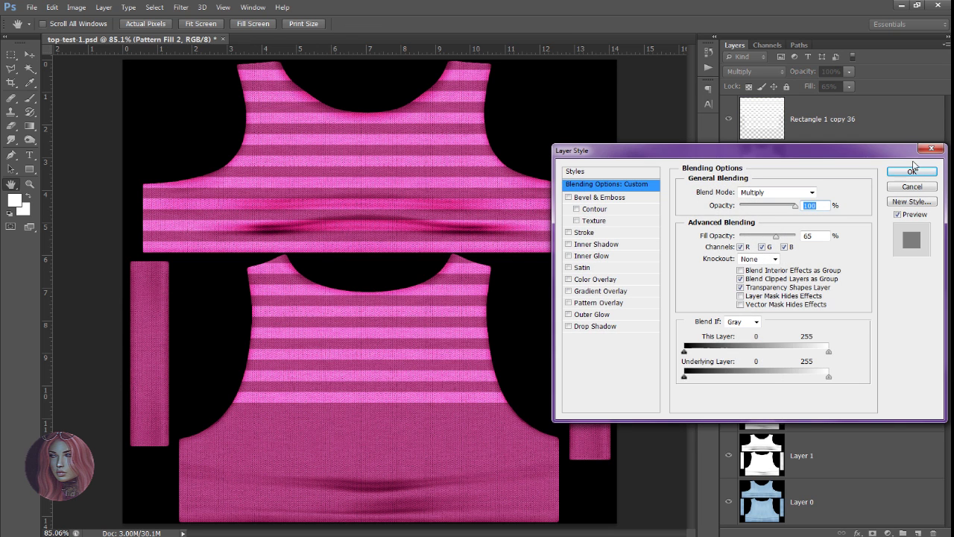
key(Escape)
click(729, 223)
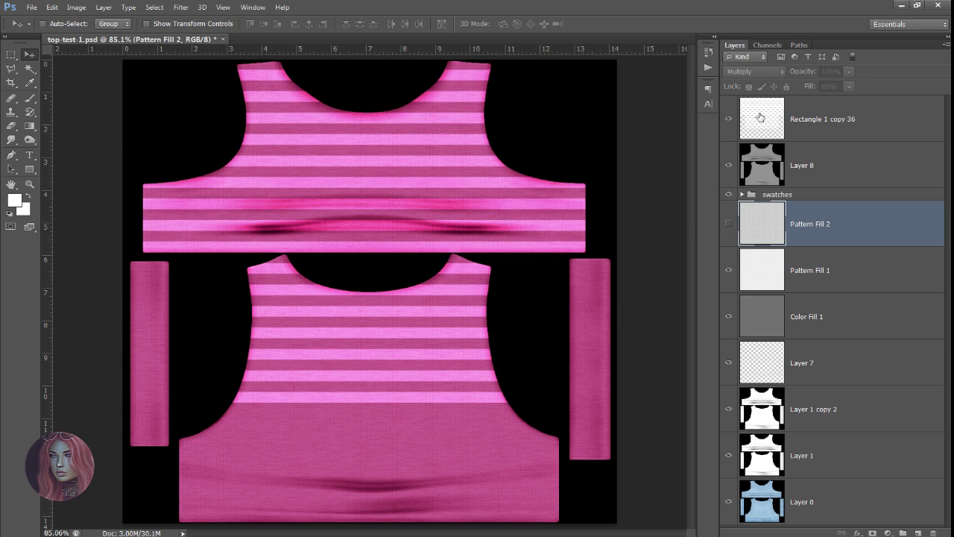
Compare the texture with and without Layer 8, cycle through that layer's blend modes, and set it to Multiply
click(730, 165)
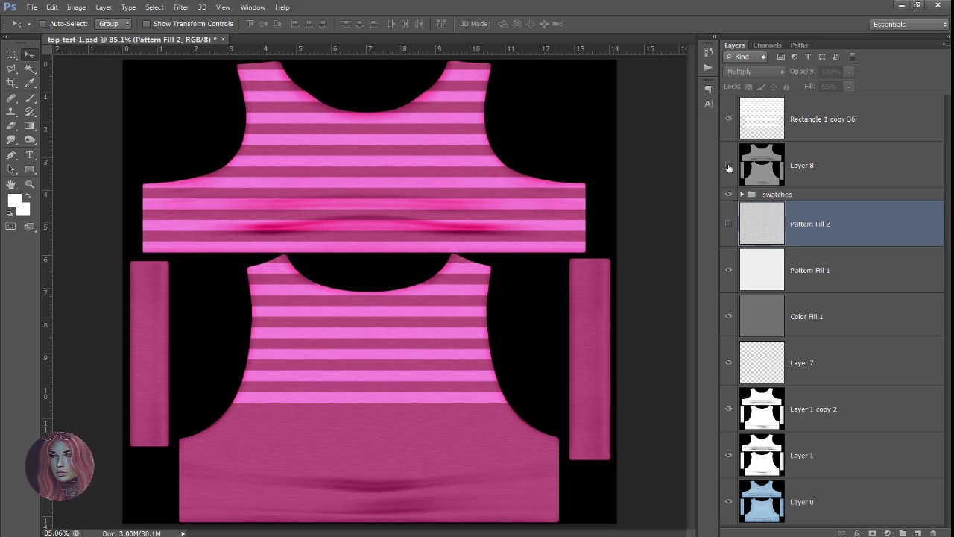
click(824, 171)
click(730, 166)
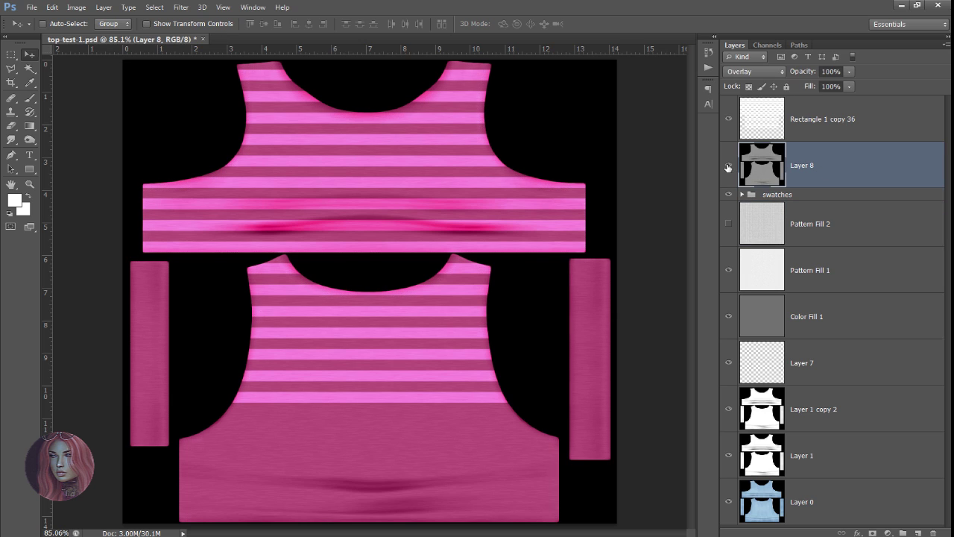
click(754, 71)
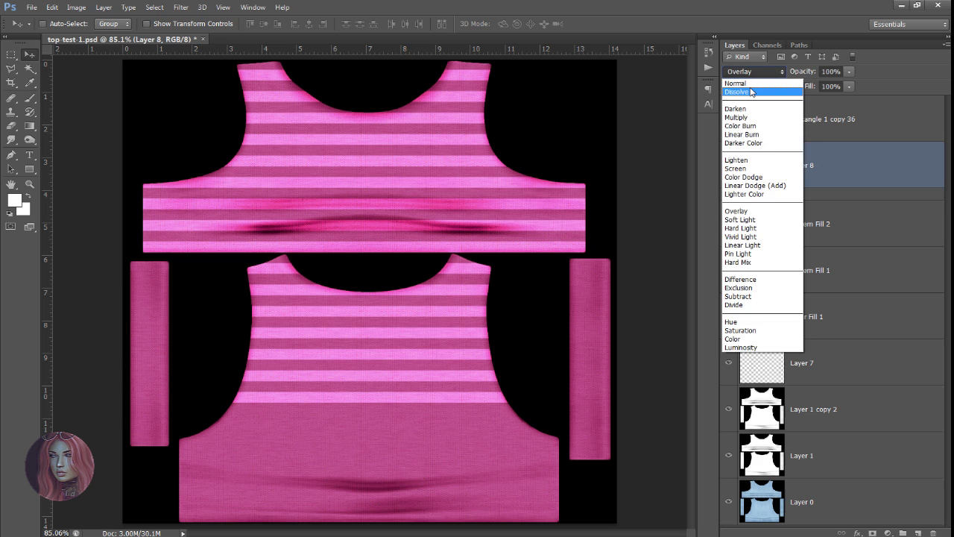
click(752, 92)
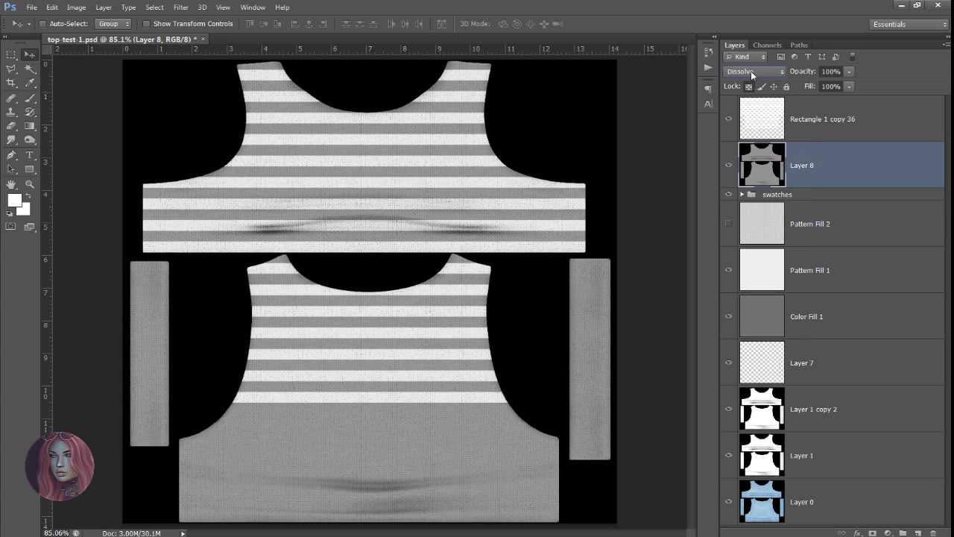
click(753, 73)
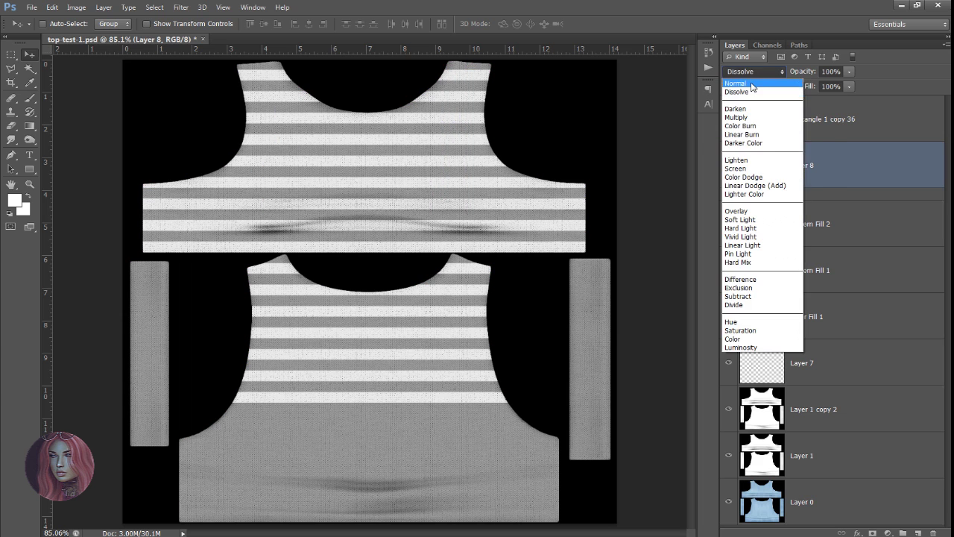
click(746, 79)
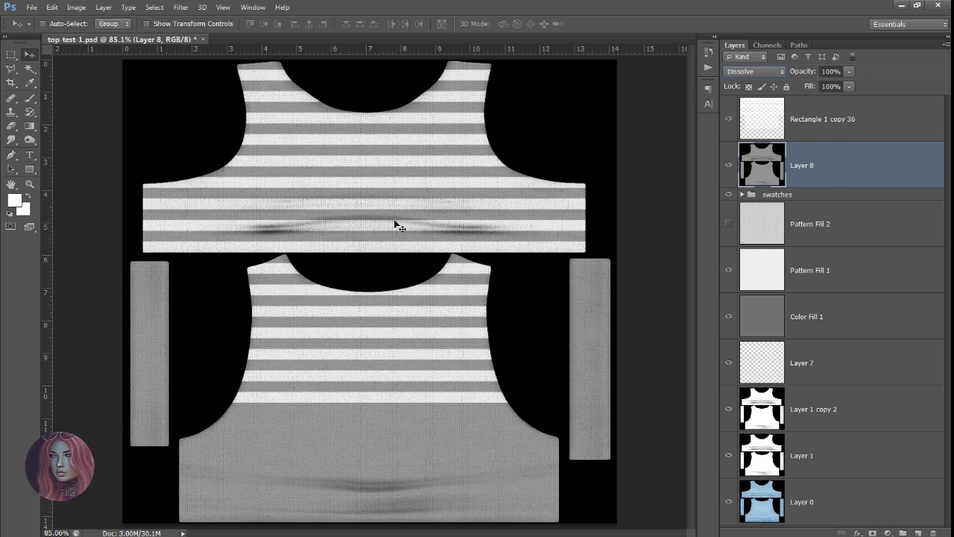
key(shift+plus)
key(shift+plus)
key(shift+plus)
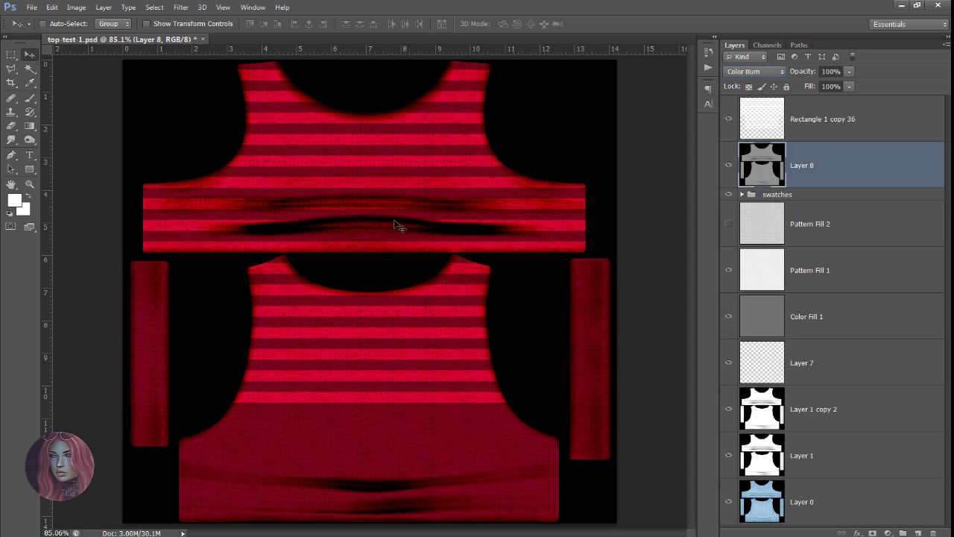
key(shift+minus)
key(shift+minus)
key(shift+plus)
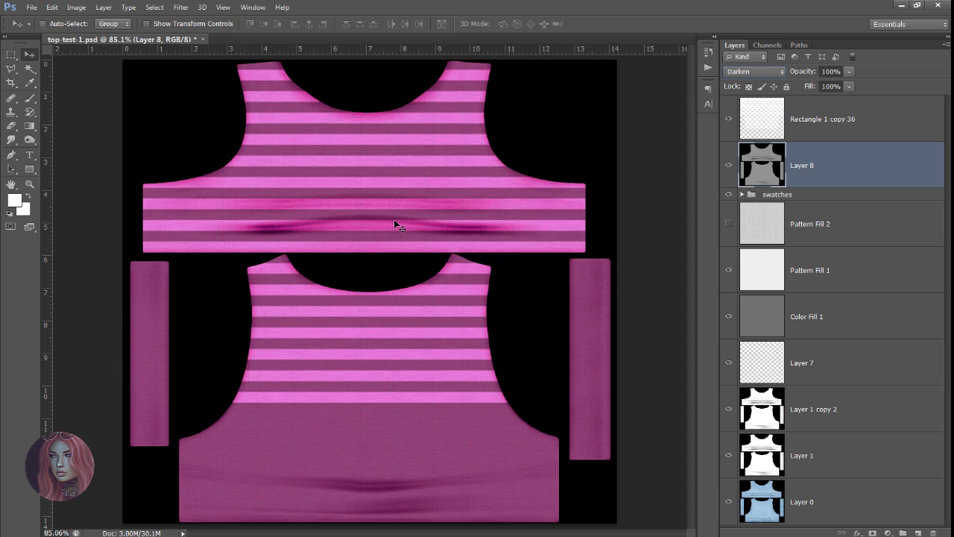
key(shift+plus)
key(shift+plus)
key(shift+plus)
key(shift+plus)
key(shift+plus)
key(shift+plus)
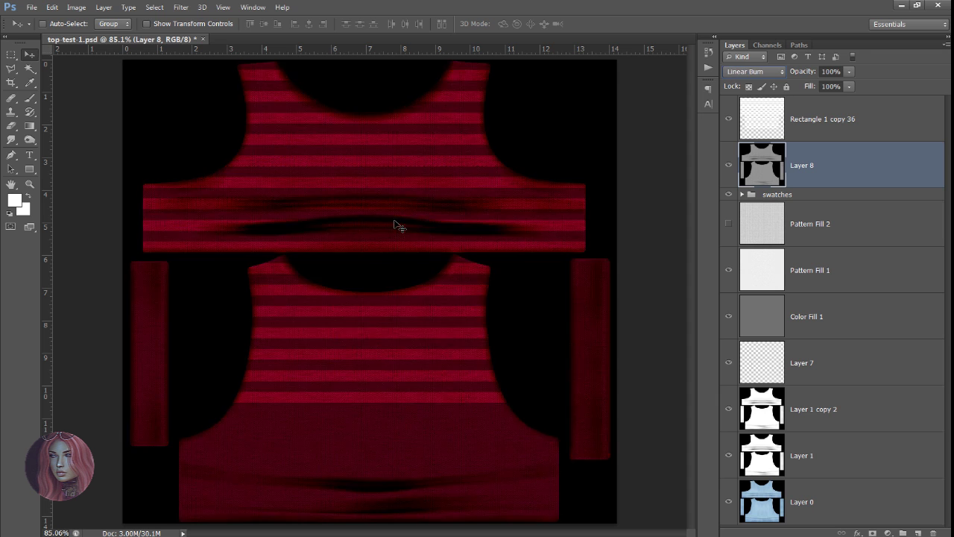
key(shift+plus)
key(shift+plus)
key(shift+plus)
key(shift+plus)
key(shift+plus)
key(shift+plus)
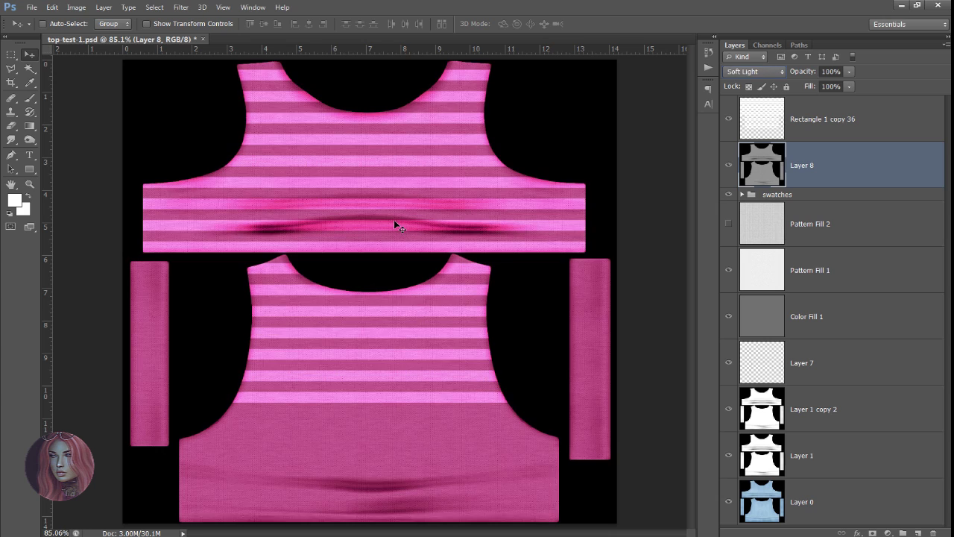
key(shift+plus)
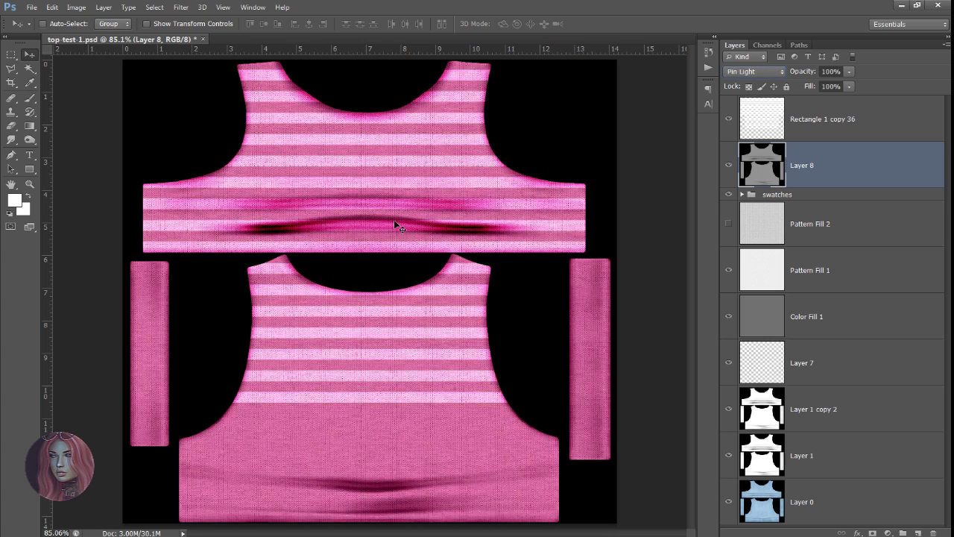
key(shift+plus)
key(shift+plus)
key(shift+minus)
key(shift+minus)
key(shift+minus)
key(shift+minus)
key(shift+minus)
key(shift+minus)
key(shift+minus)
key(shift+minus)
key(shift+minus)
key(shift+minus)
key(shift+minus)
key(shift+minus)
key(shift+minus)
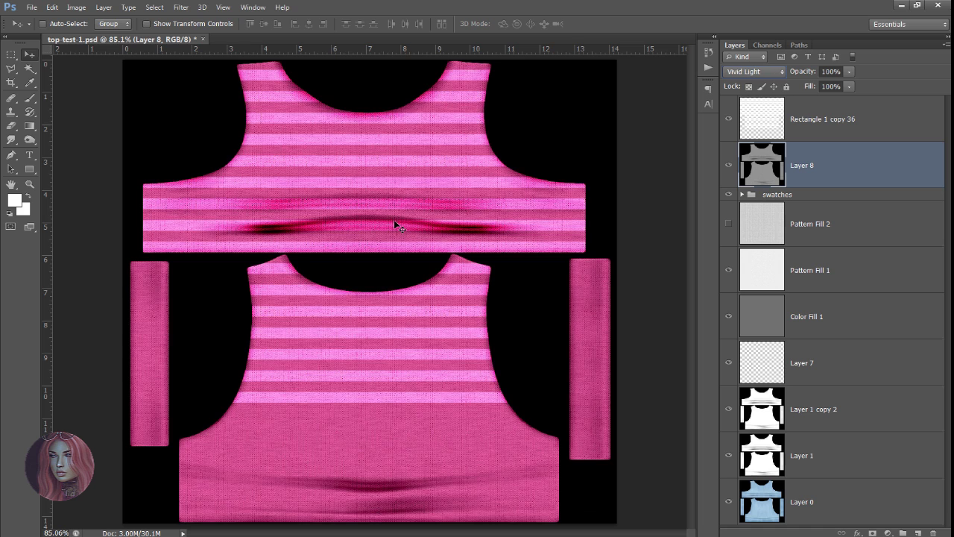
key(shift+minus)
key(shift+minus)
key(shift+minus)
key(shift+minus)
key(shift+minus)
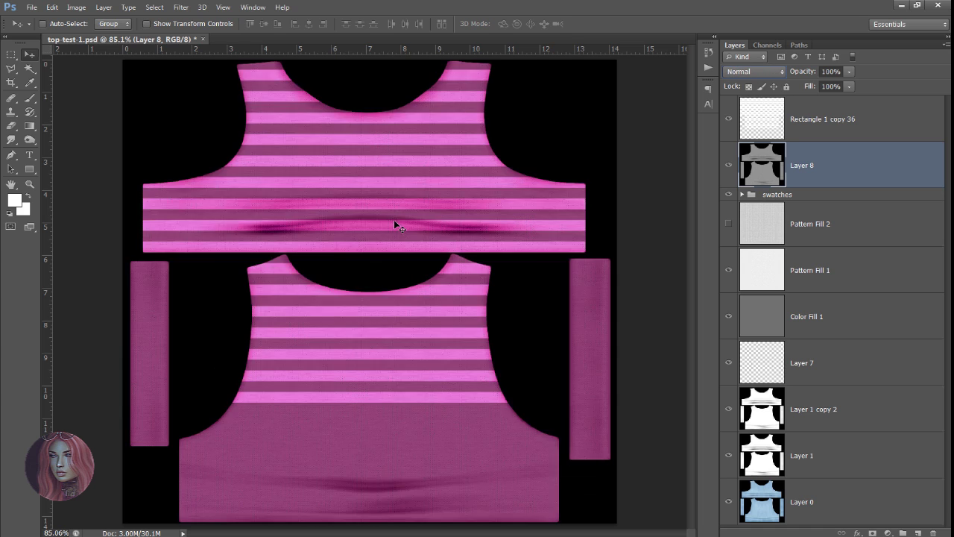
key(shift+plus)
key(shift+plus)
key(shift+plus)
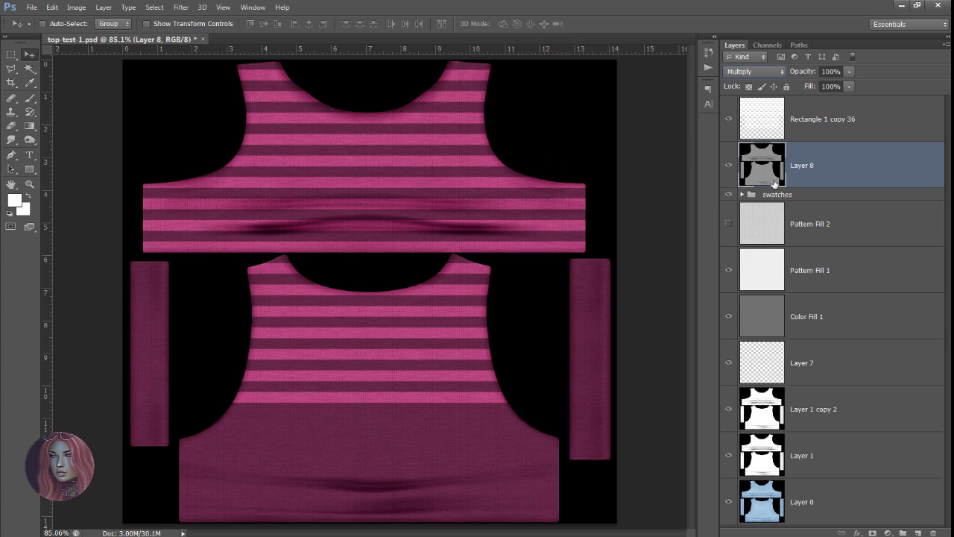
Expand the swatches group, show the gray Layer 6 copy 8 swatch, and hide the pink Layer 6 copy 2 swatch
click(744, 197)
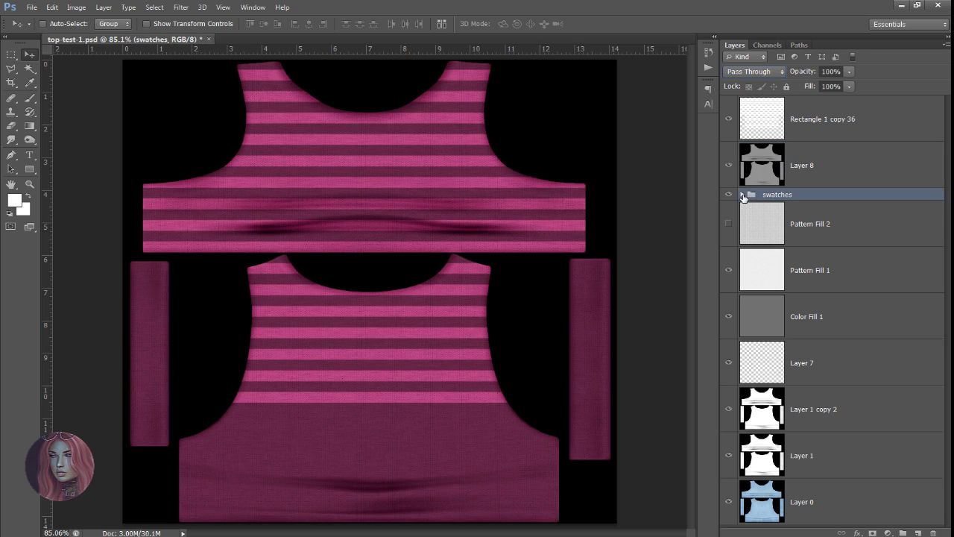
click(742, 195)
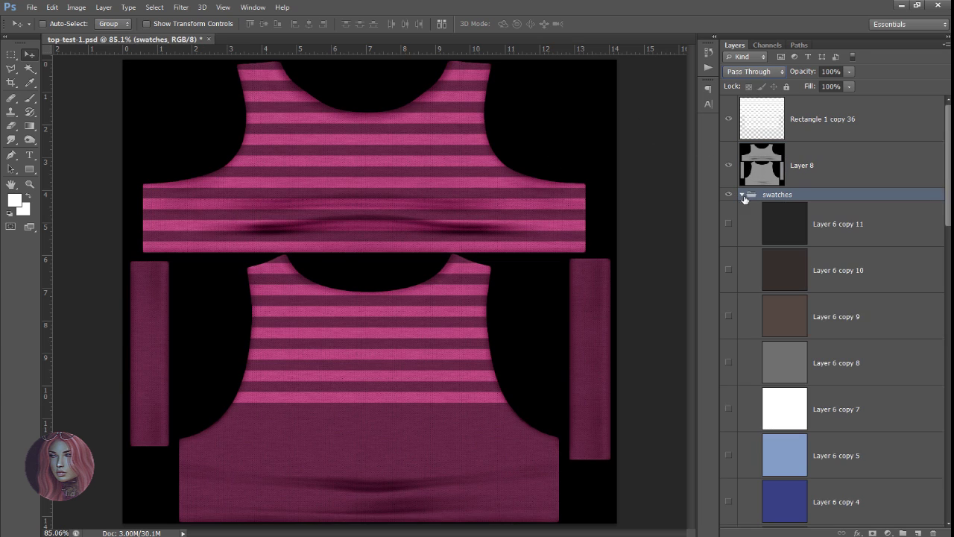
click(732, 365)
scroll(773, 384, down, 5)
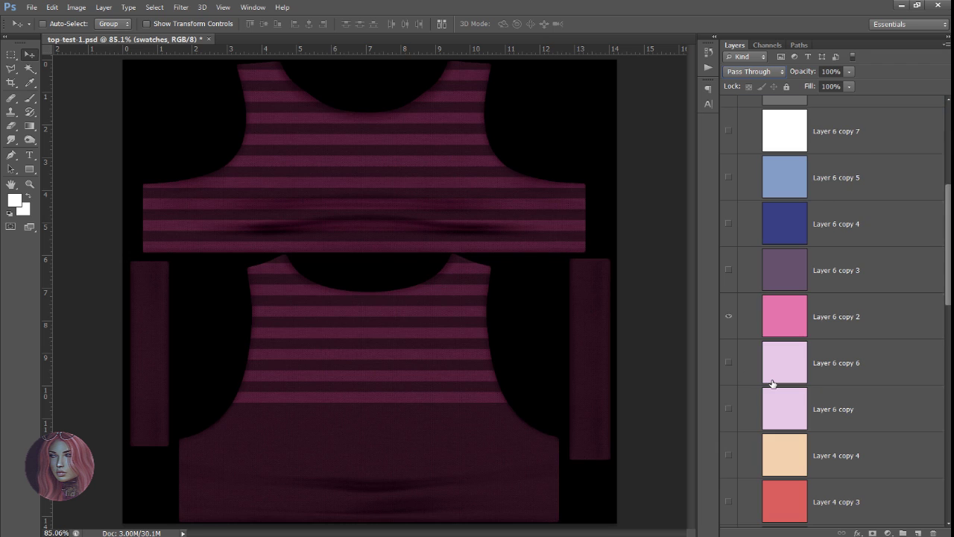
click(729, 316)
Hide the gray Layer 6 copy 8 swatch and try the light blue Layer 6 copy 5 swatch on the top
scroll(813, 319, up, 5)
scroll(813, 319, down, 3)
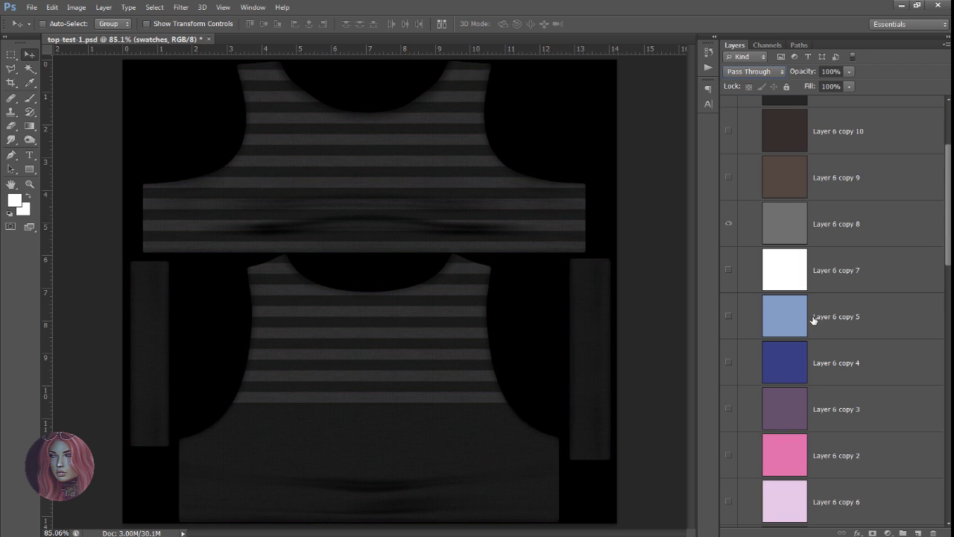
click(731, 225)
click(730, 317)
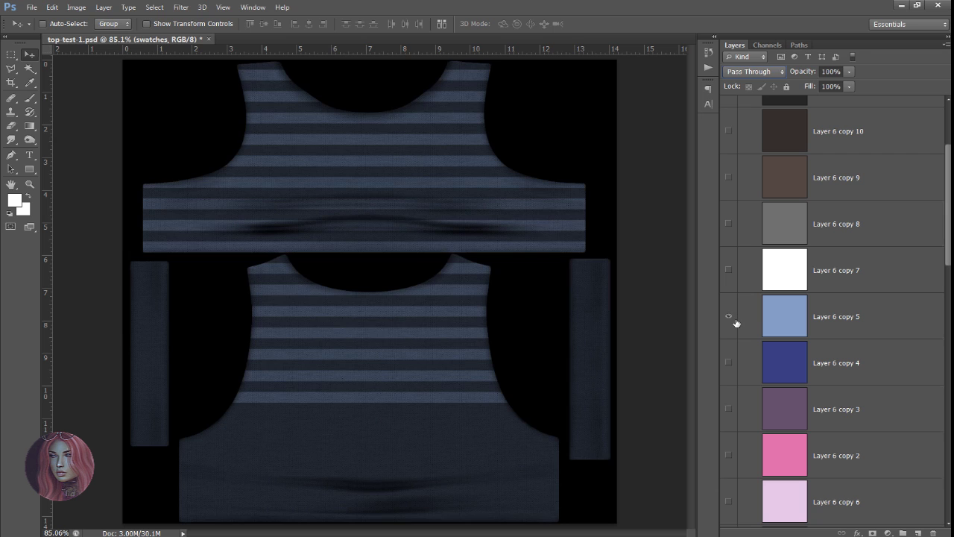
click(730, 317)
Show the purple Layer 6 copy 3 swatch in the swatches group and select that layer
scroll(737, 322, down, 3)
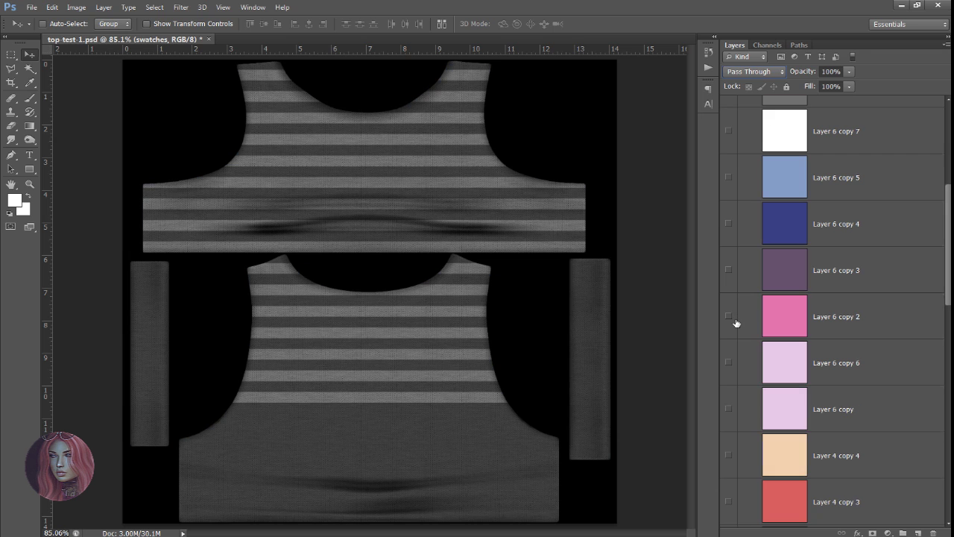
click(729, 270)
click(852, 280)
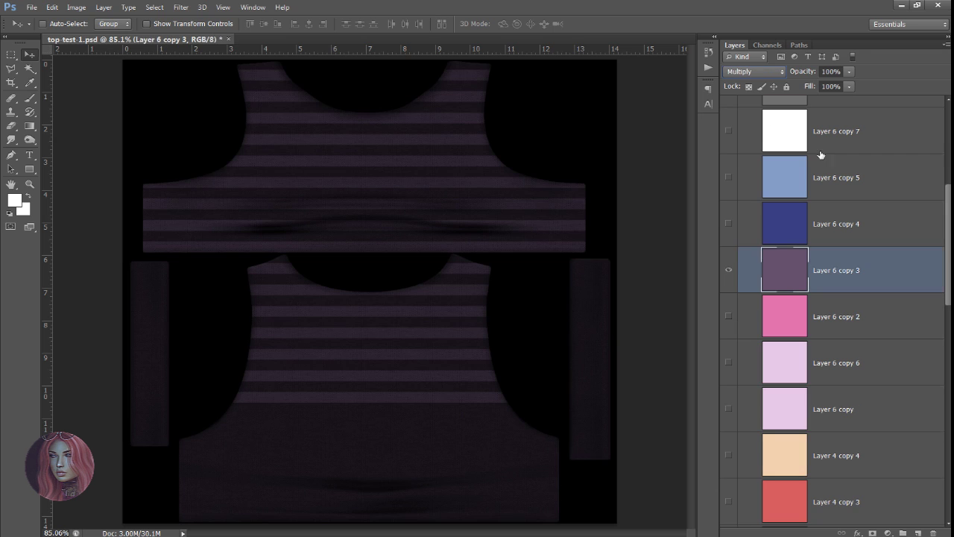
Set the purple Layer 6 copy 3 swatch's blend mode to Overlay and save the top-test-1 texture as a JPEG
click(757, 72)
click(749, 211)
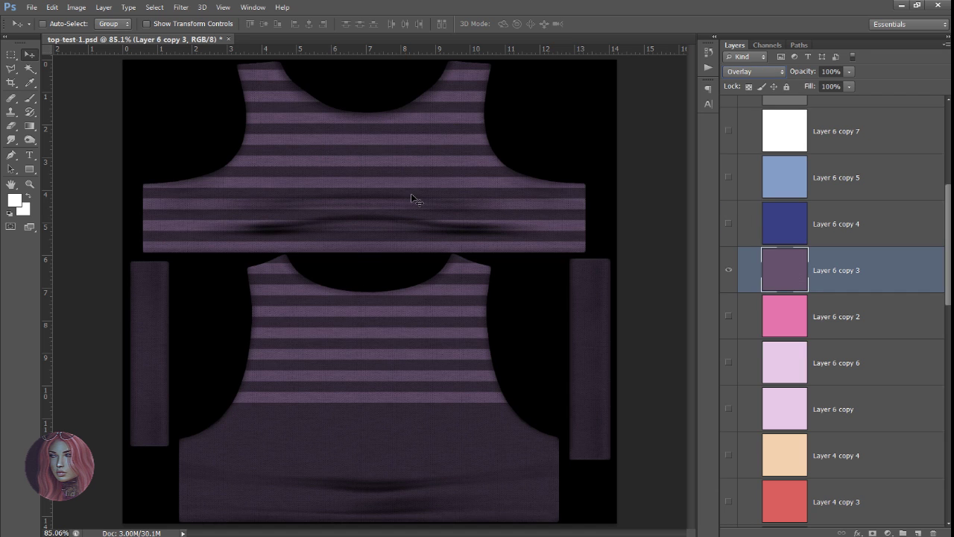
click(32, 7)
click(62, 135)
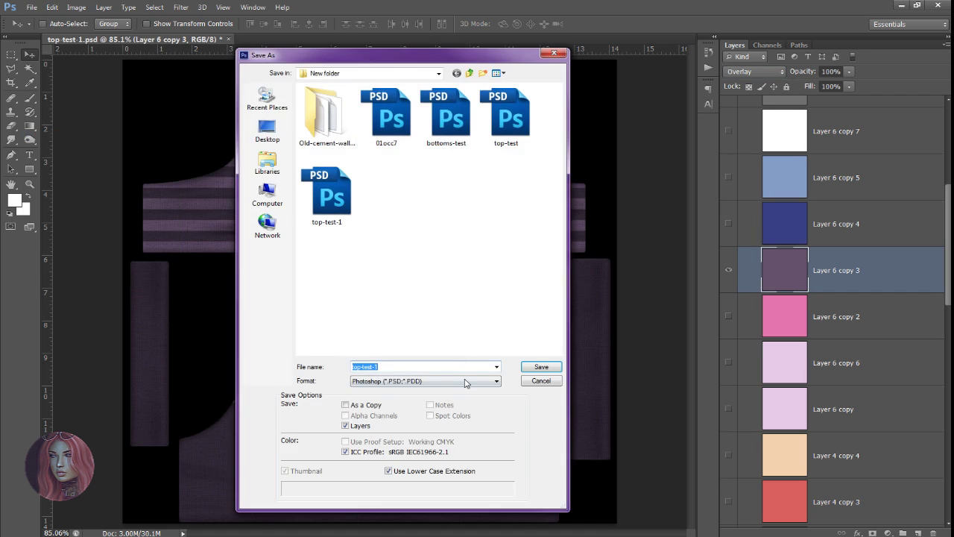
click(465, 382)
click(418, 453)
key(Return)
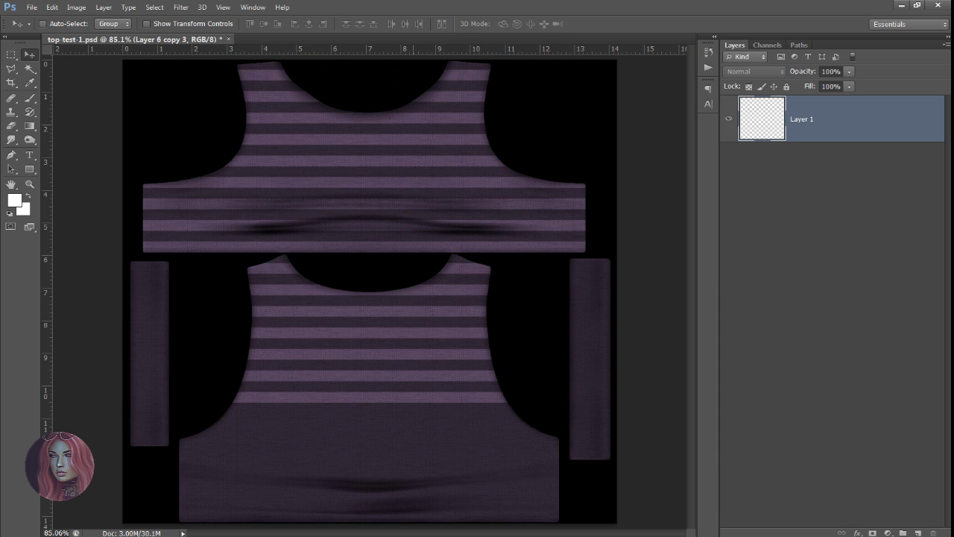
Switch to Firestorm, examine the purple striped top from the front, and return to Photoshop
key(alt+Tab)
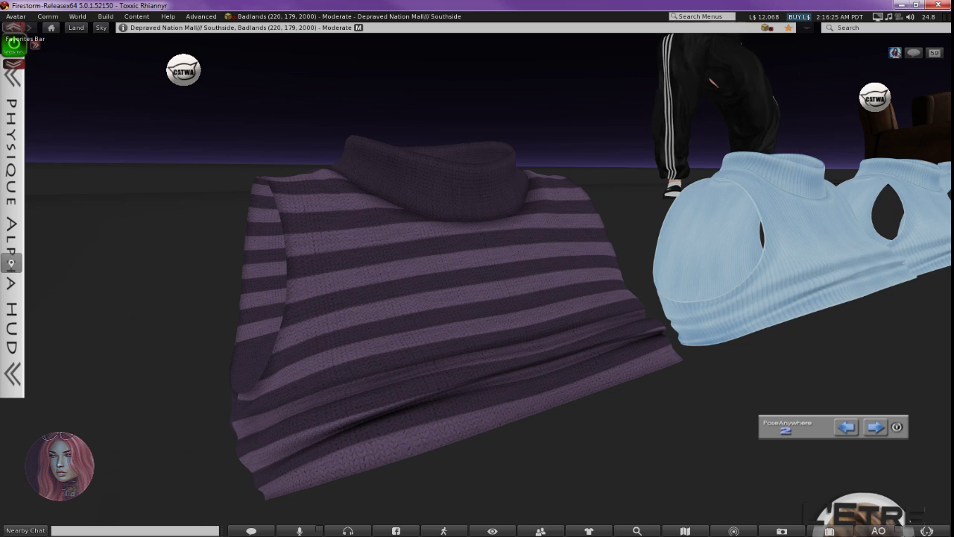
drag(400, 343, 478, 284)
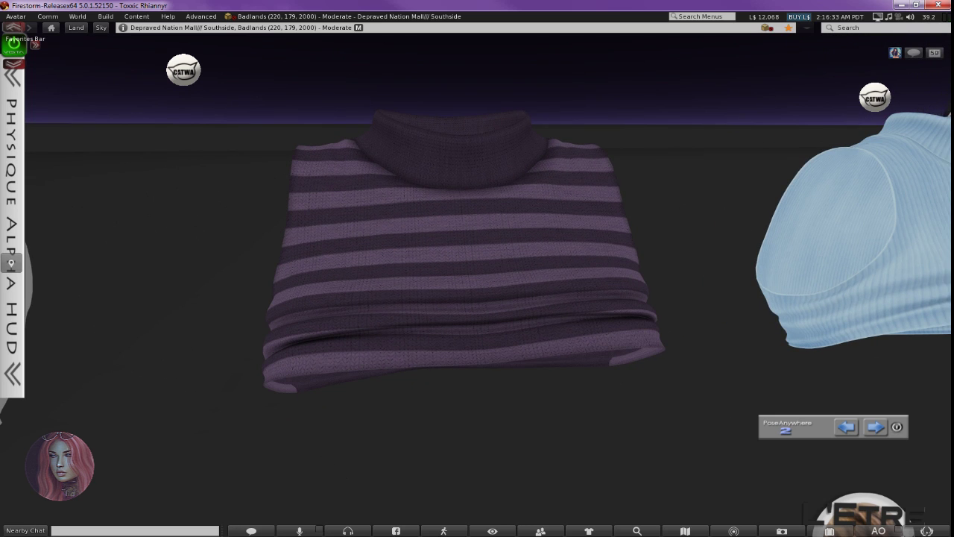
key(alt+Tab)
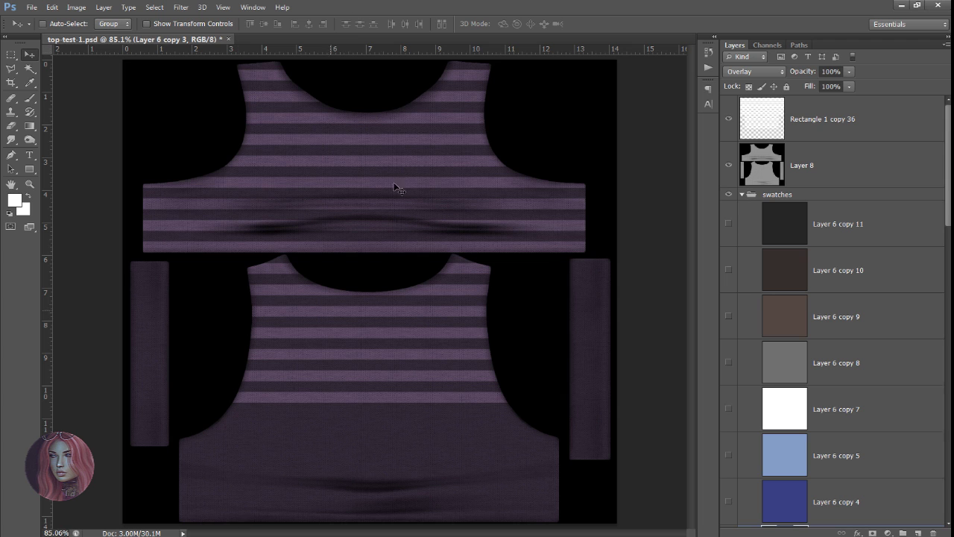
Copy the lower piece's stripes from Rectangle 1 copy 36 to a new layer and move them down over its plain bottom section
click(837, 127)
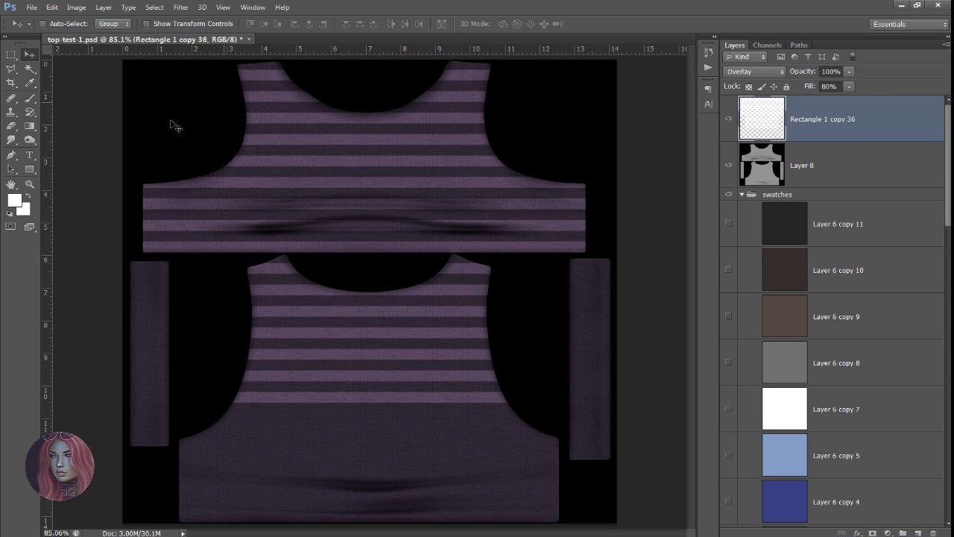
click(11, 54)
drag(217, 259, 535, 415)
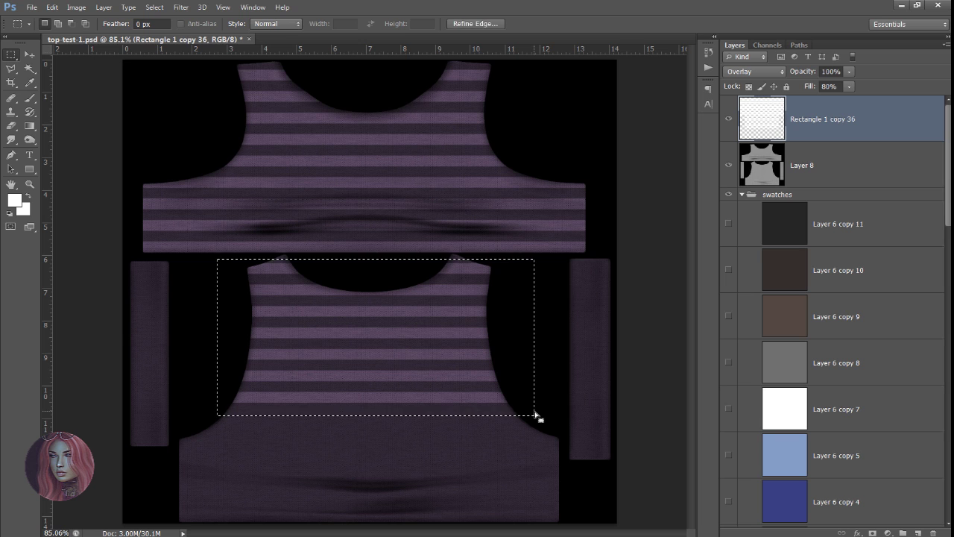
key(ctrl+j)
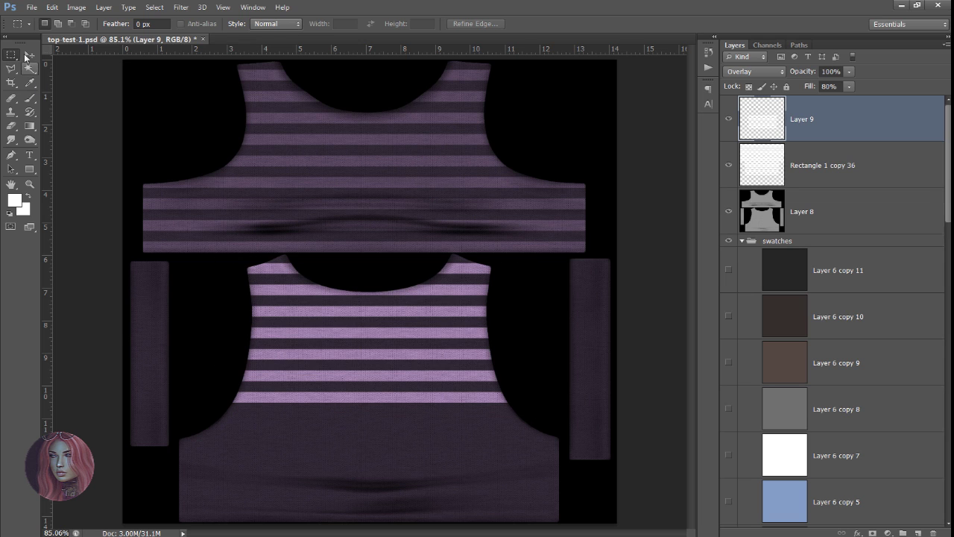
click(30, 55)
drag(385, 365, 387, 485)
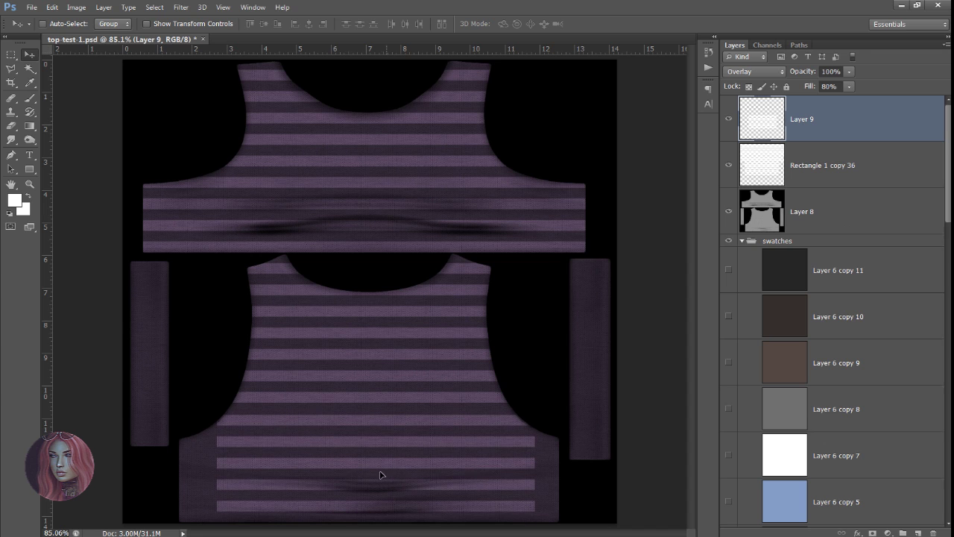
Stretch the left end of the copied stripes on Layer 9 out to the lower piece's left edge
click(12, 54)
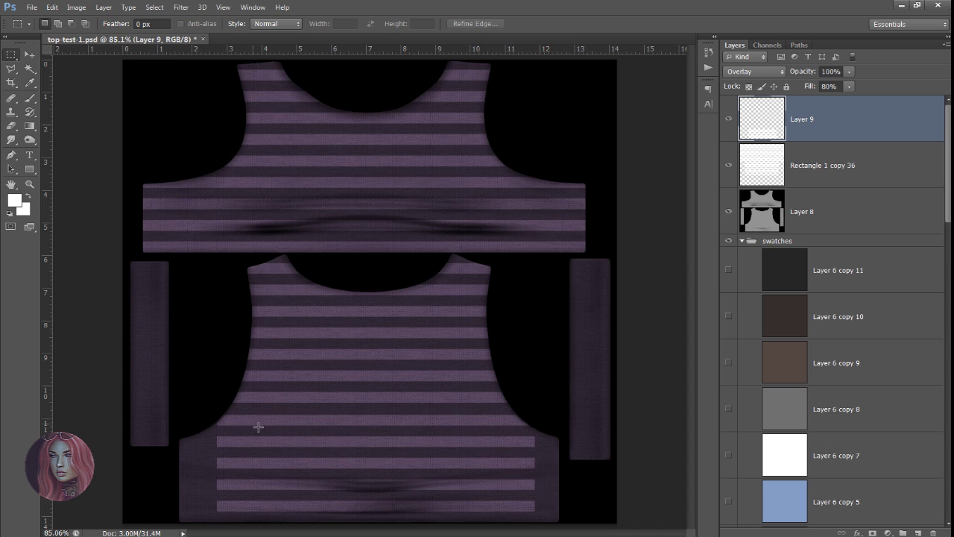
drag(254, 426, 268, 534)
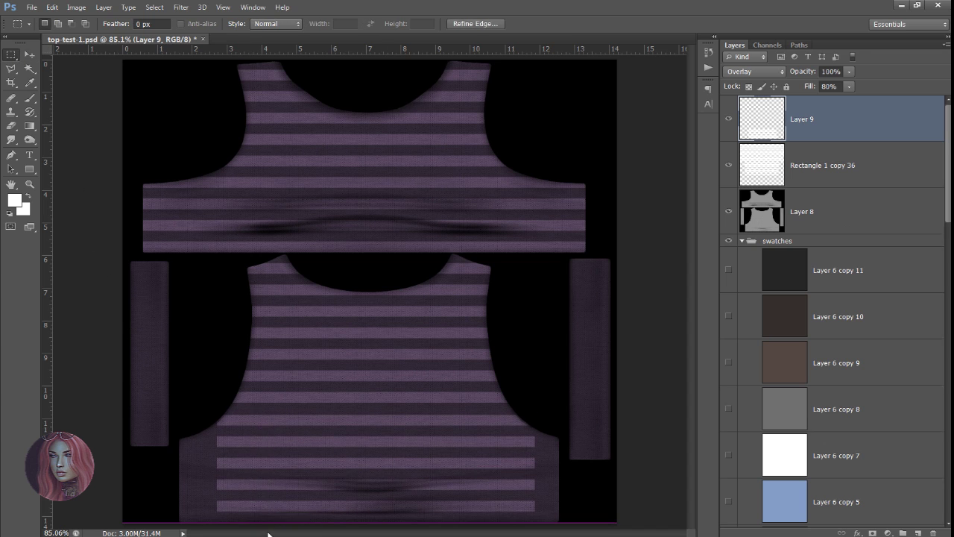
key(ctrl+t)
drag(254, 473, 176, 467)
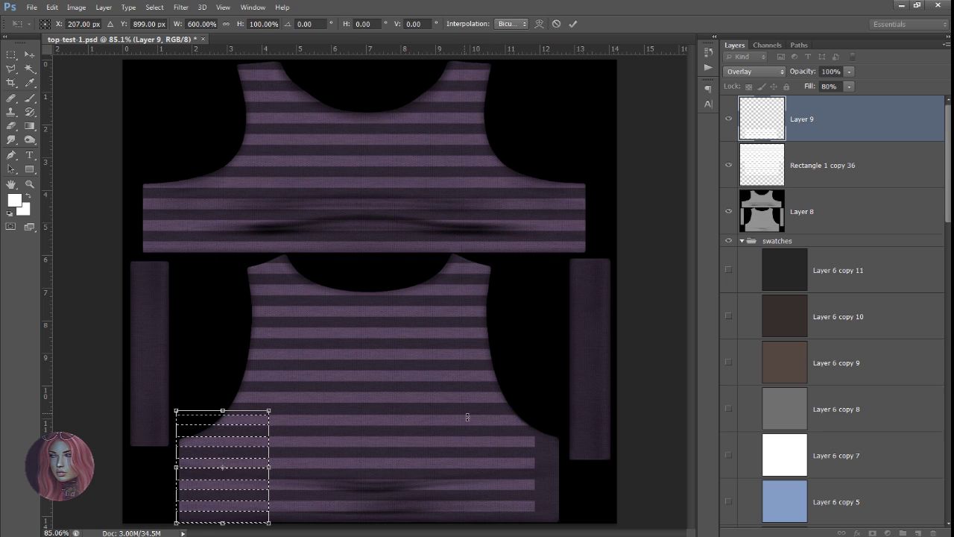
key(Return)
Stretch the right end of the copied stripes past the lower piece's right edge and clear the selection
drag(475, 410, 507, 514)
key(ctrl+t)
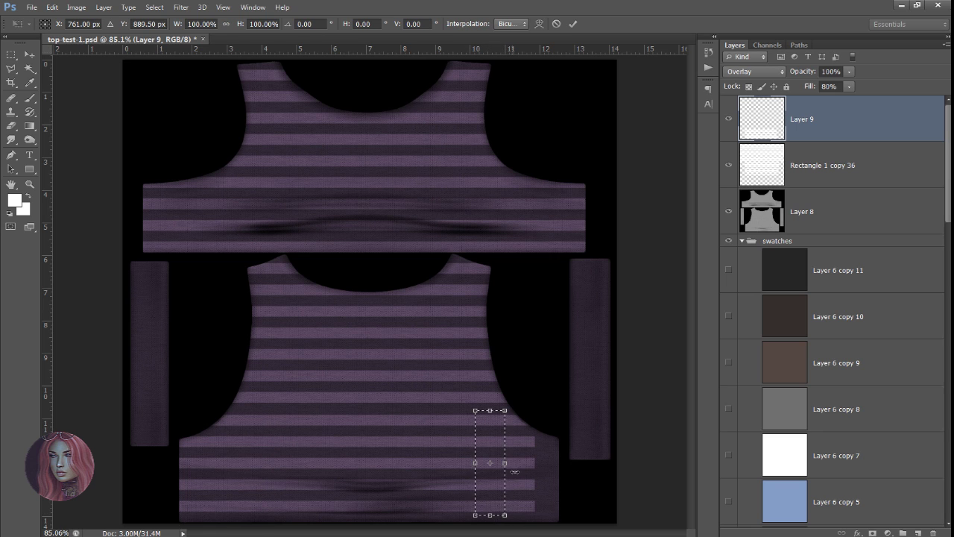
drag(506, 463, 565, 464)
key(Return)
key(ctrl+d)
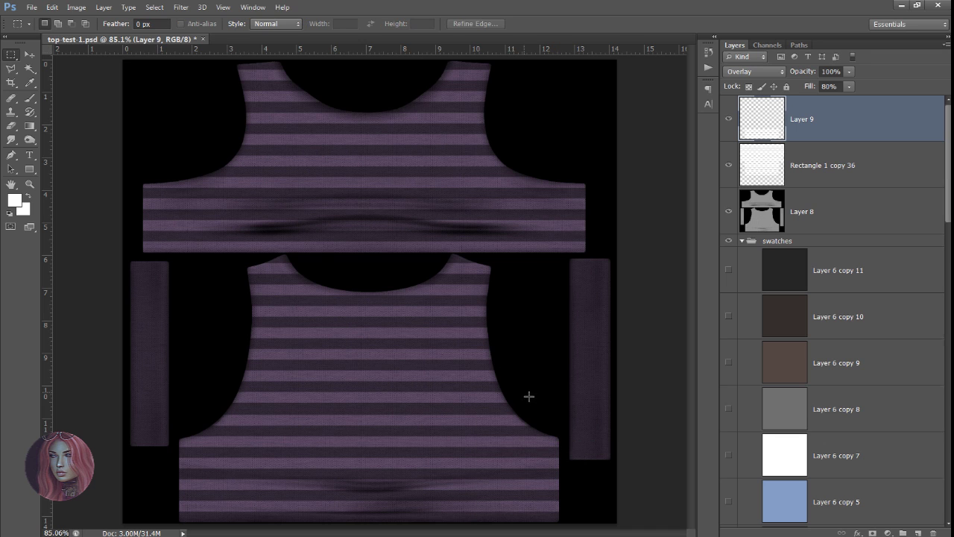
Select Layer 9 and Rectangle 1 copy 36 together and nudge the stripes slightly down
click(29, 56)
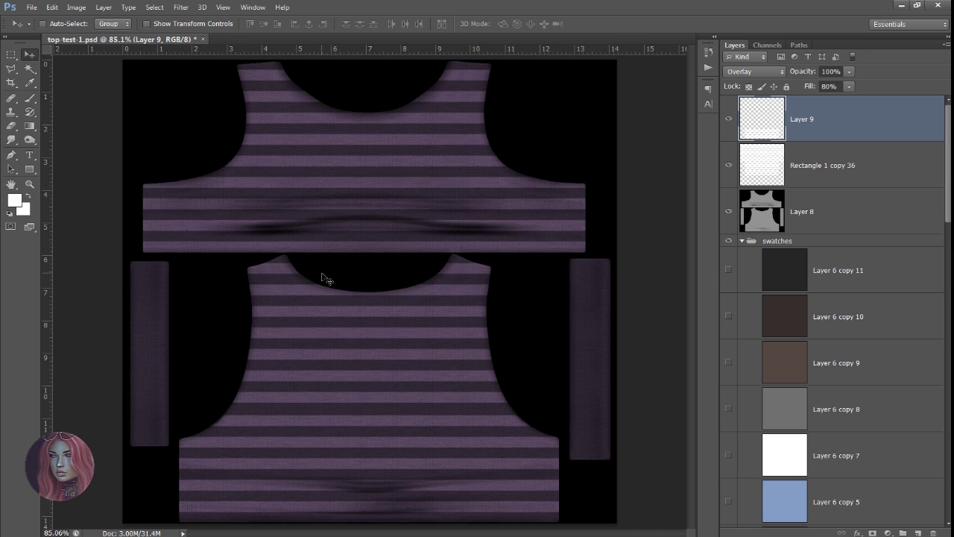
shift+click(850, 171)
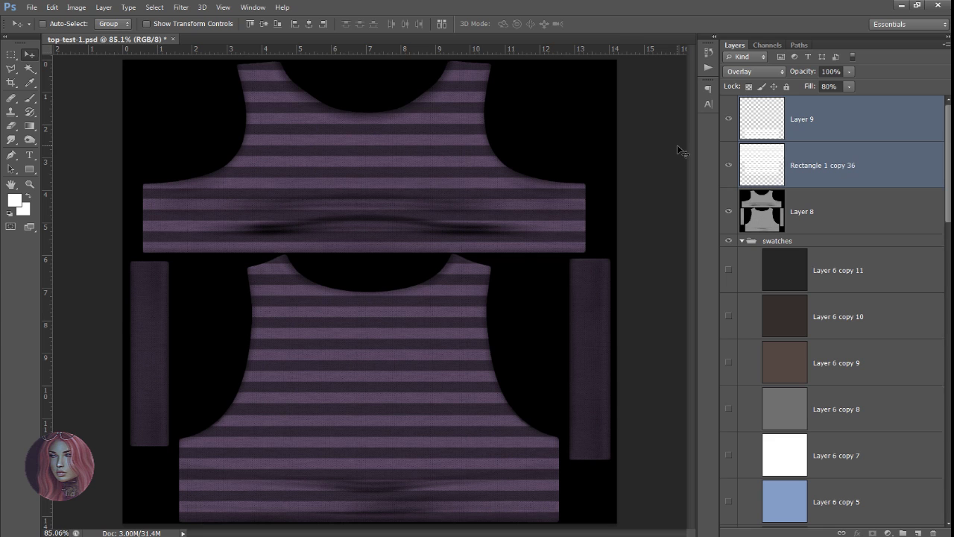
key(Down)
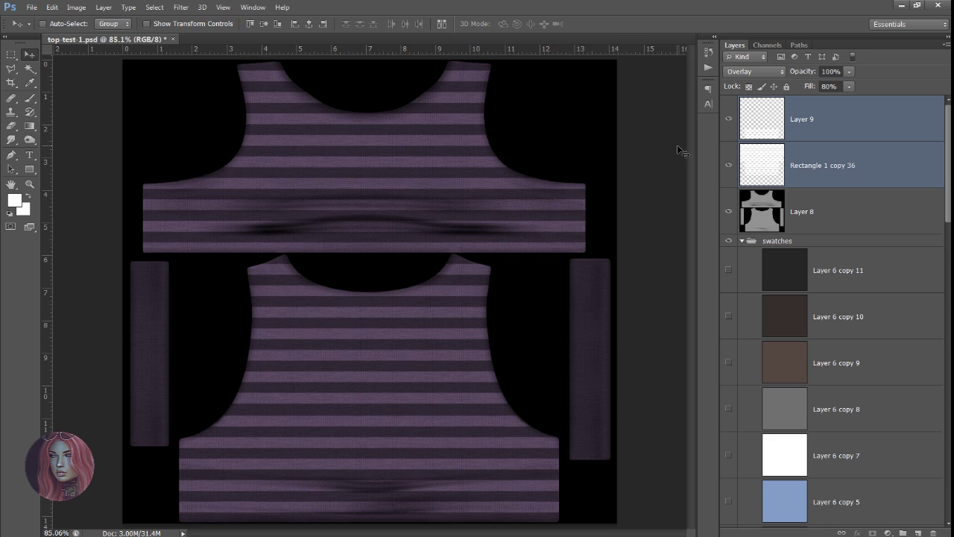
Set the fill of both stripe layers to 100% and merge them into one layer
click(850, 87)
drag(850, 101, 908, 105)
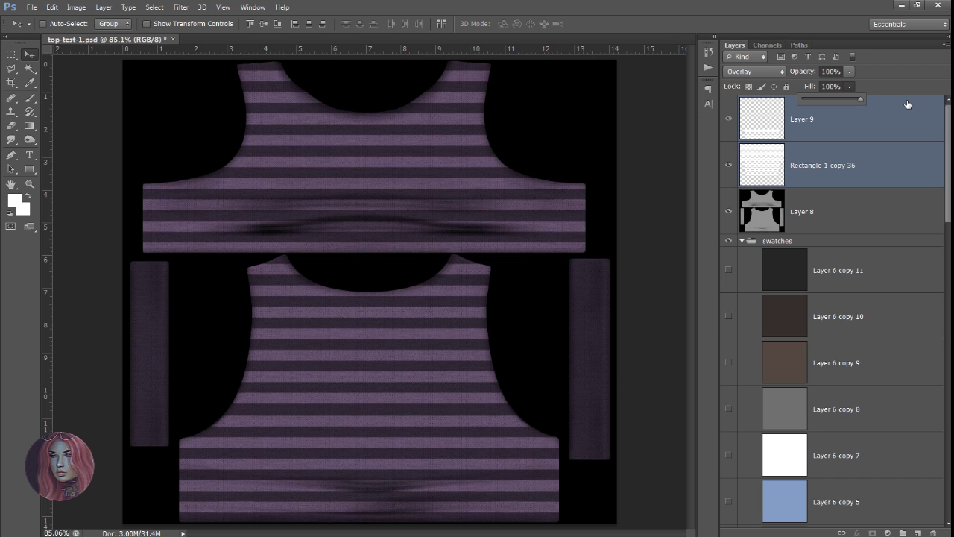
key(ctrl+e)
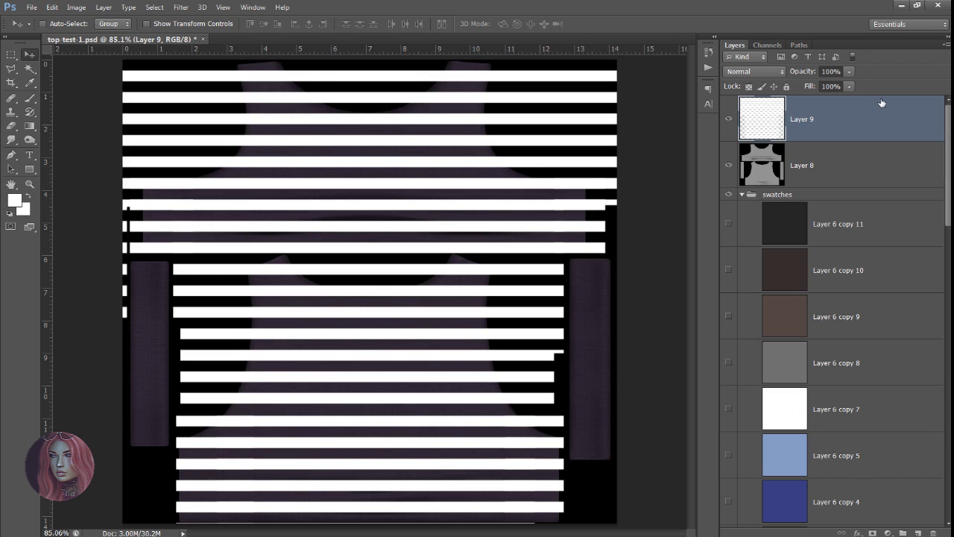
Set the merged stripe layer's blend mode to Soft Light and its fill to 39%
click(766, 73)
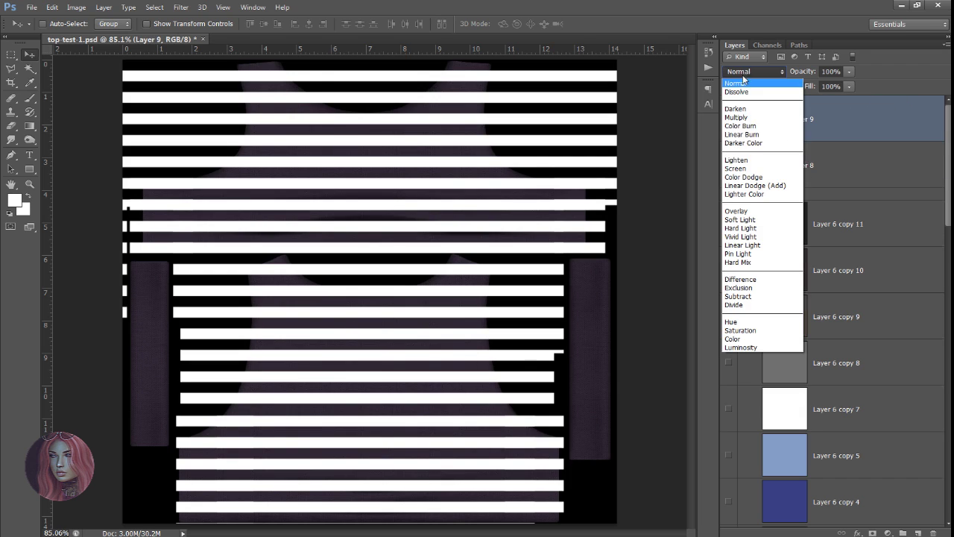
click(747, 212)
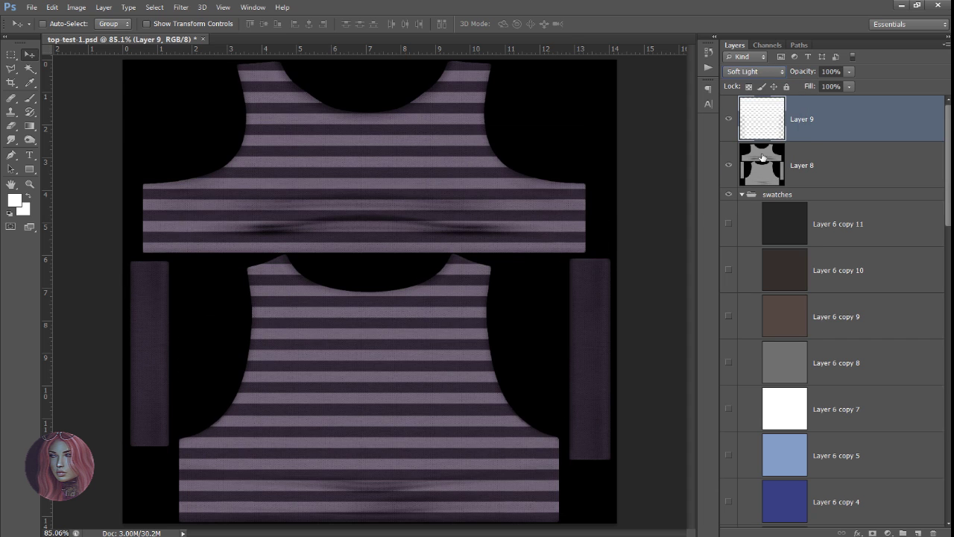
click(849, 86)
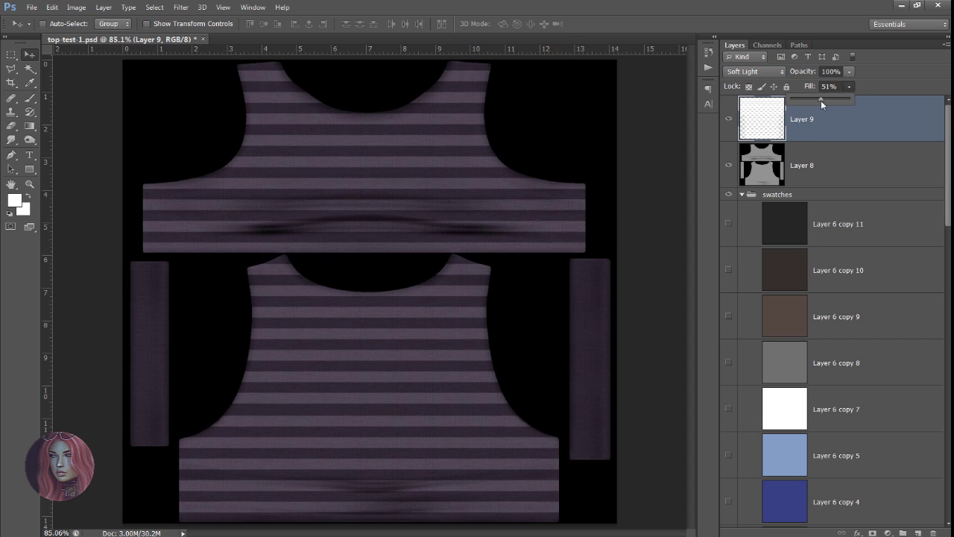
drag(821, 100, 815, 99)
Save the softened stripe texture as a JPEG at maximum quality and view it on the top in Firestorm
click(32, 7)
click(56, 136)
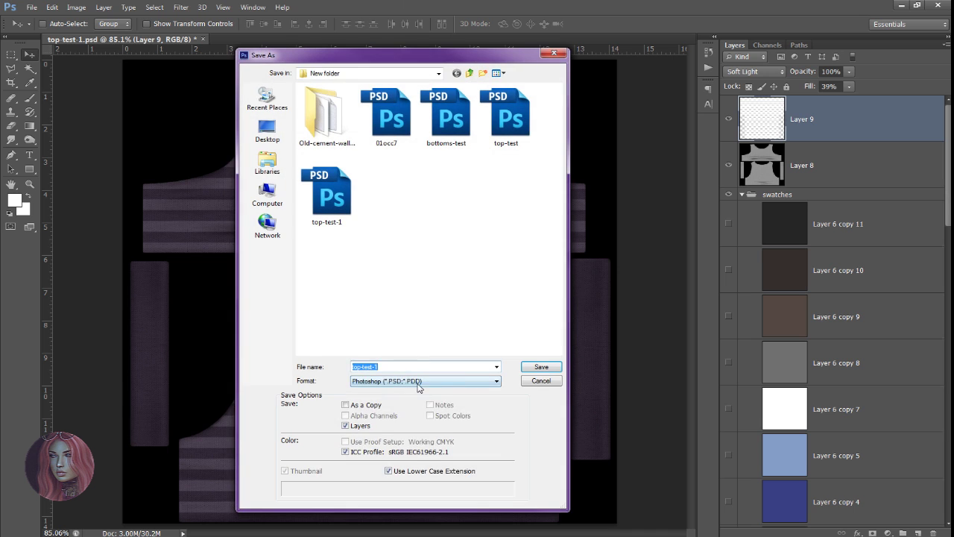
click(425, 381)
click(426, 445)
key(Return)
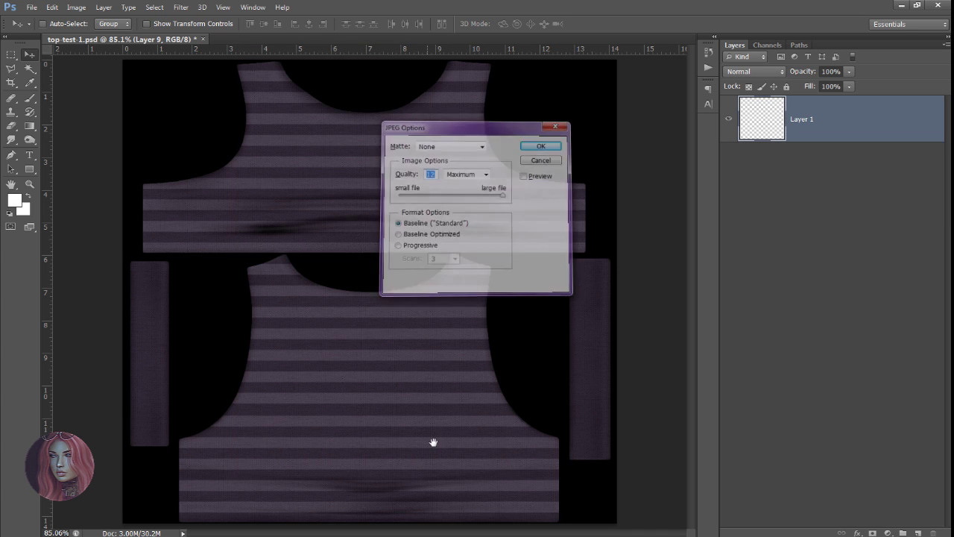
key(Return)
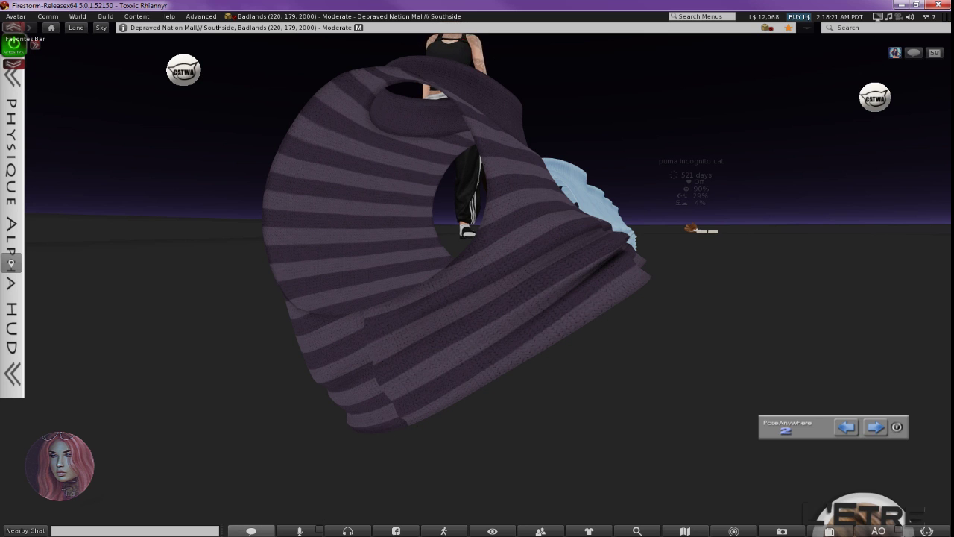
Return to Photoshop, select the lowest stripe on the lower piece, and nudge it down to the hem edge
key(alt+Tab)
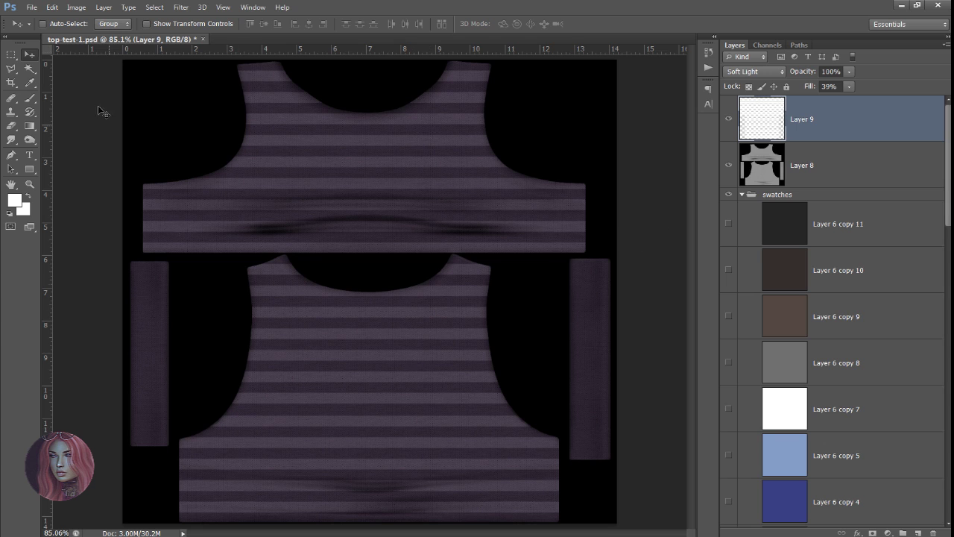
click(12, 55)
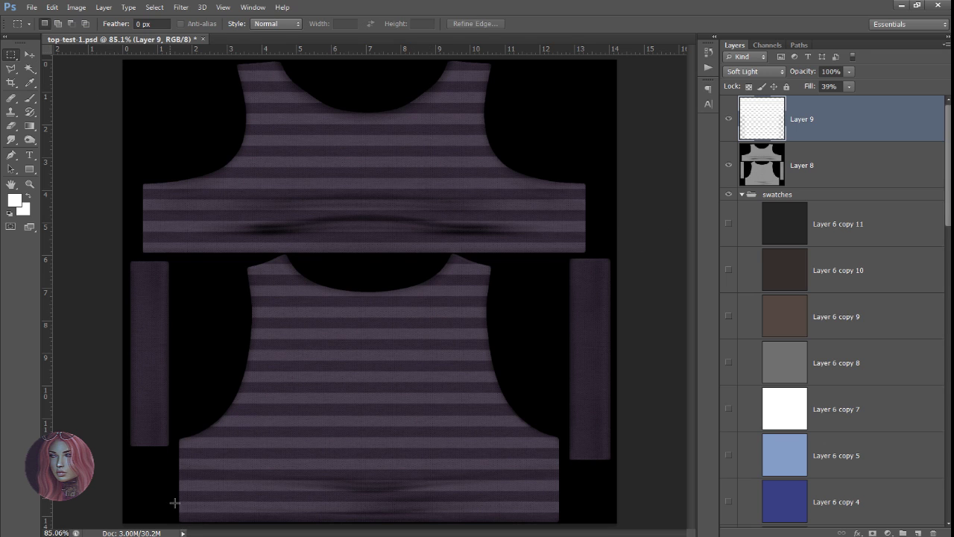
drag(174, 503, 570, 515)
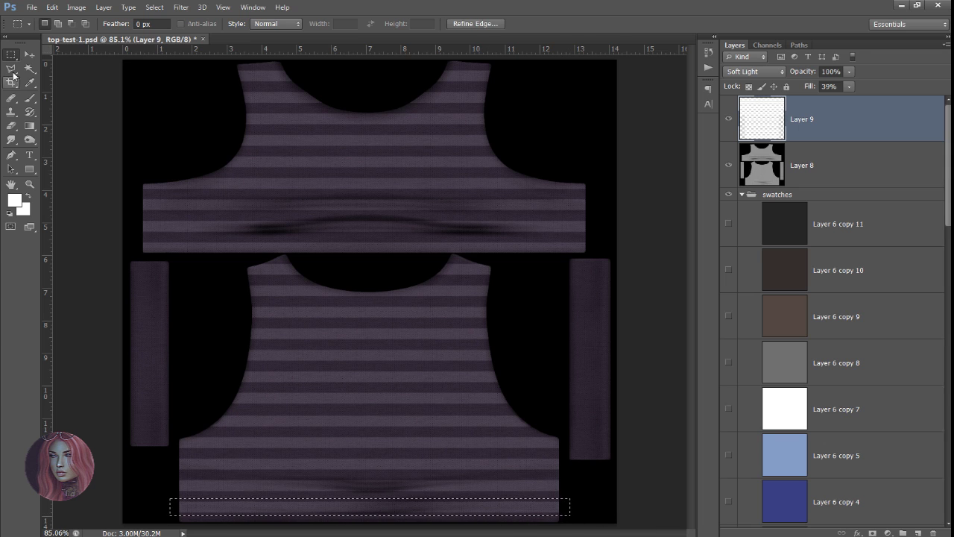
click(29, 55)
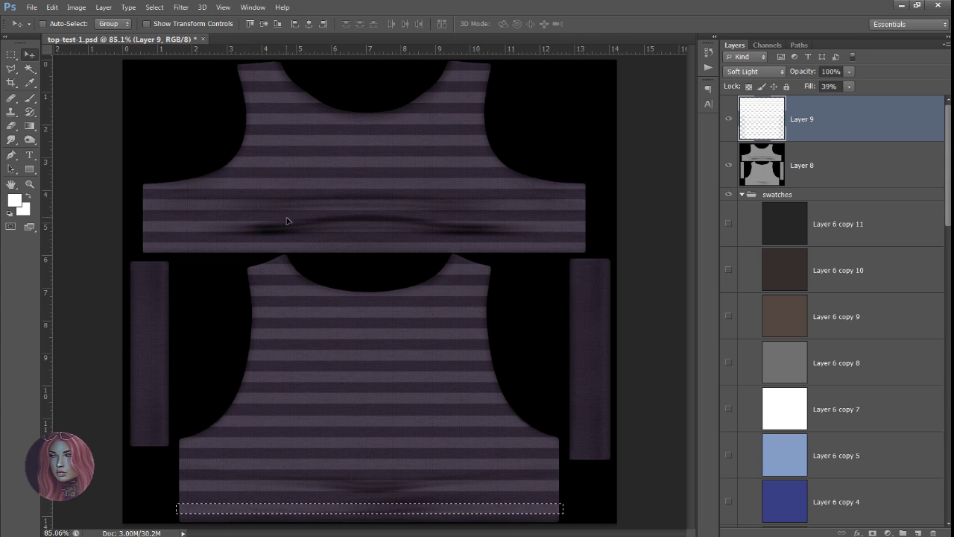
key(Down)
key(Down)
key(Down)
key(Down)
key(Down)
key(Down)
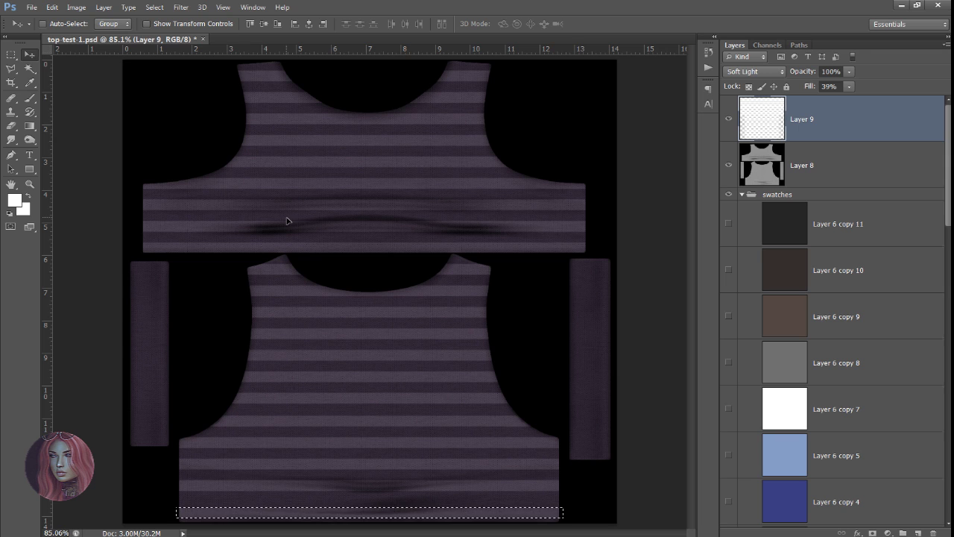
key(Down)
key(Down)
key(Down)
key(Down)
key(Down)
key(Down)
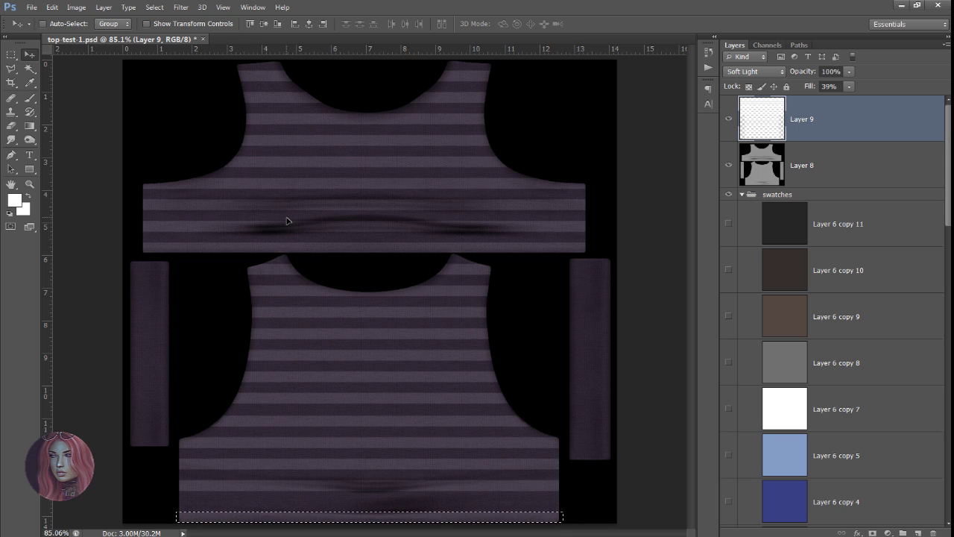
Save the texture with the lowered hem stripe as a JPEG and check the top's hem in Firestorm
click(31, 8)
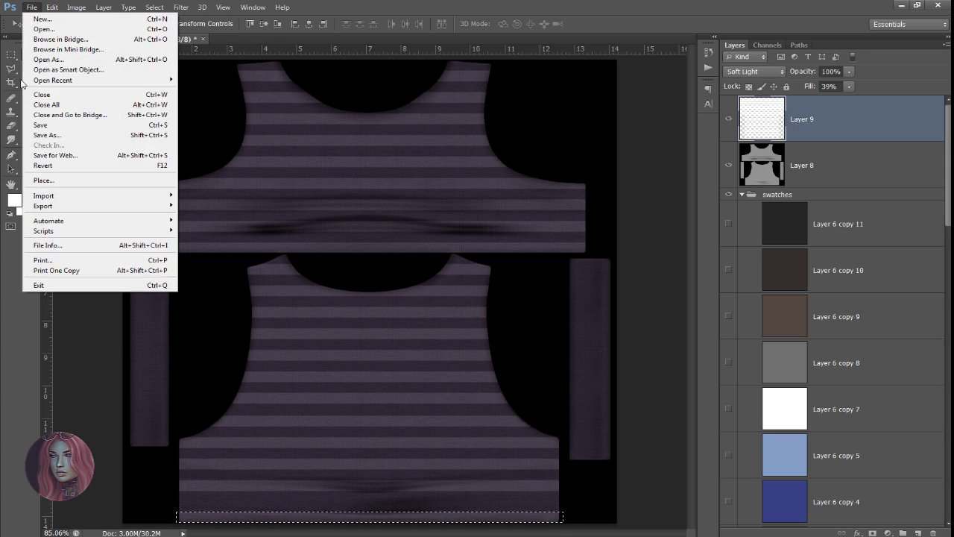
click(33, 136)
click(498, 397)
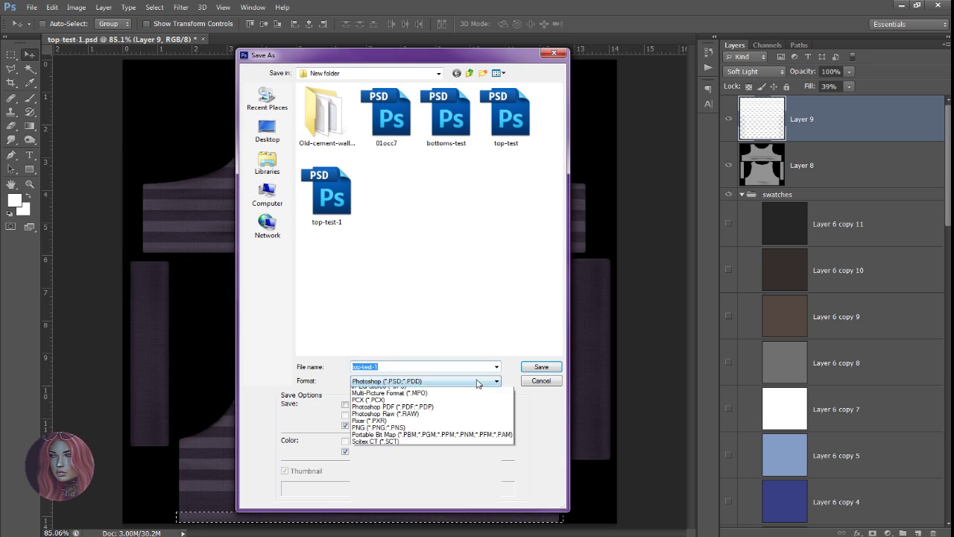
click(420, 457)
key(Return)
key(Return)
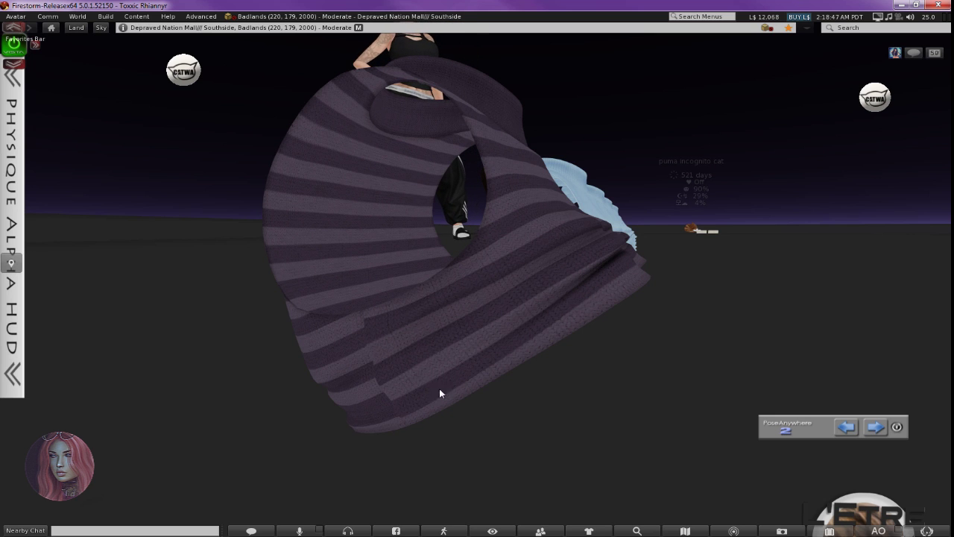
Zoom in on the top's hem in Firestorm and return to Photoshop to save the texture as a JPEG
drag(439, 389, 433, 332)
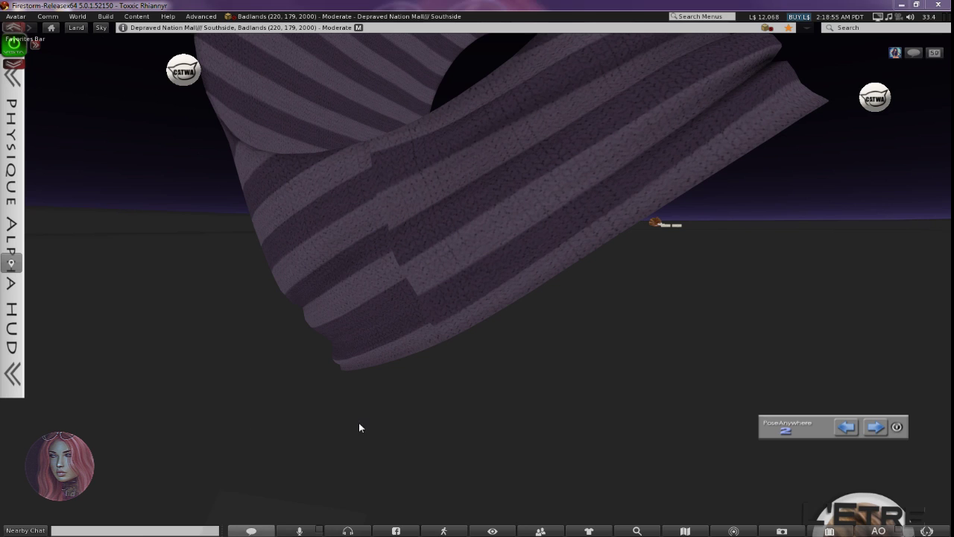
key(alt+Tab)
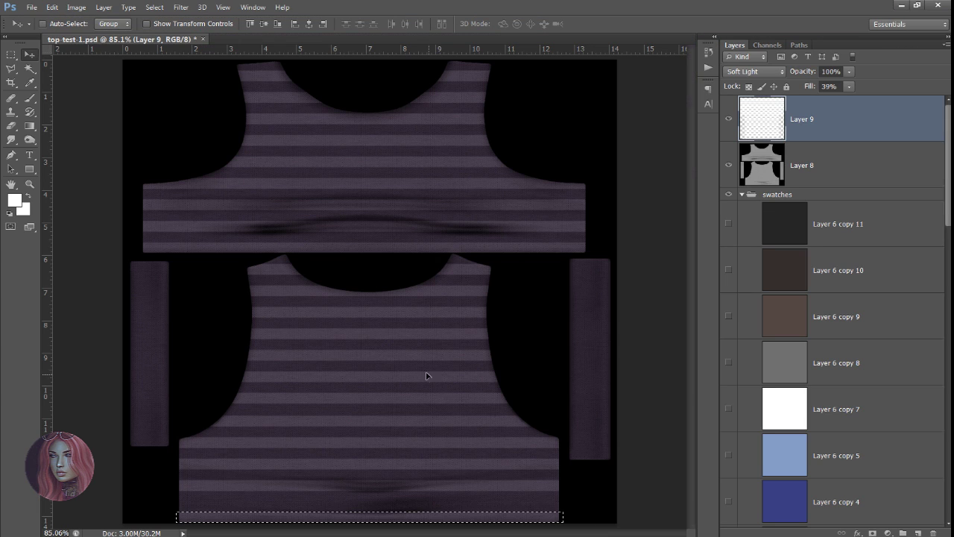
click(32, 7)
click(34, 139)
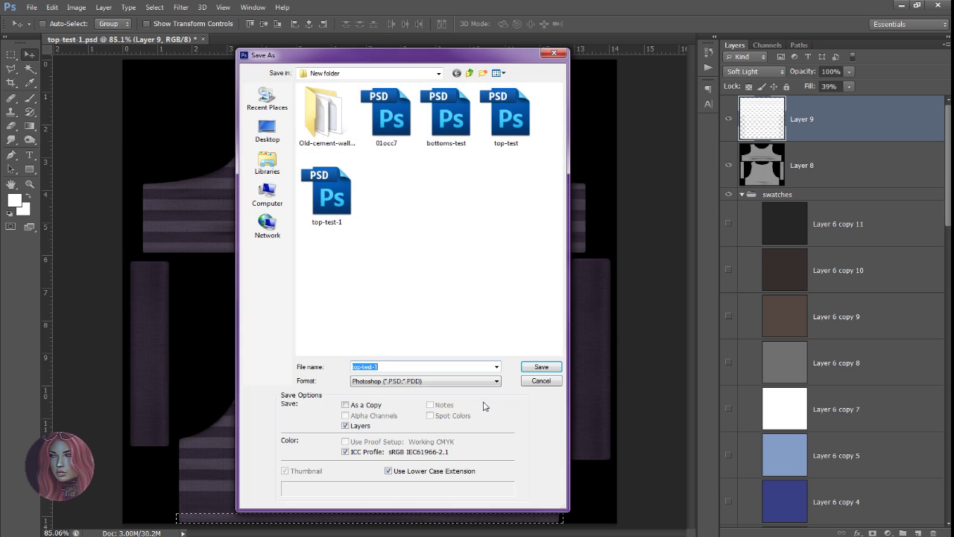
click(481, 381)
click(417, 448)
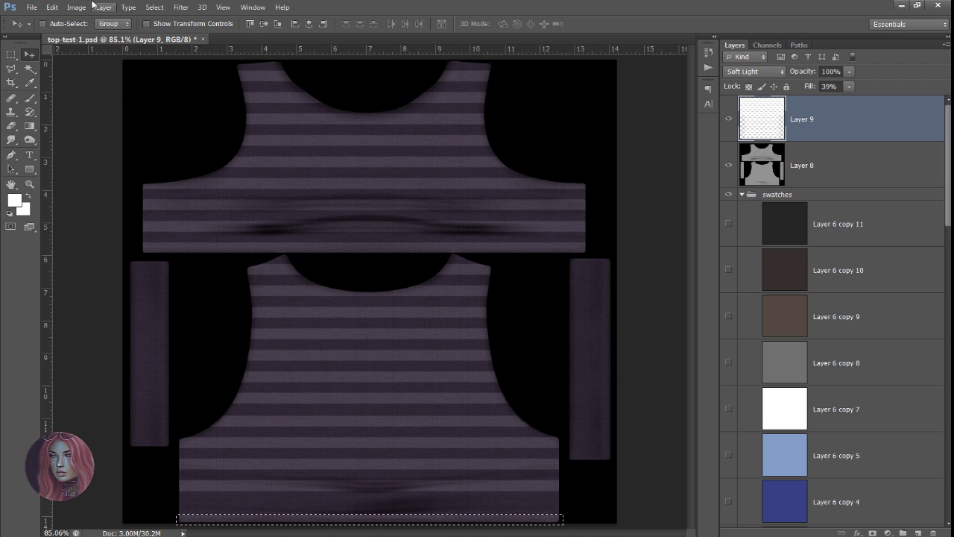
Save the adjusted hem stripe over top-test-1.jpg at maximum quality and inspect the side seam in Firestorm
click(31, 7)
click(90, 135)
click(441, 381)
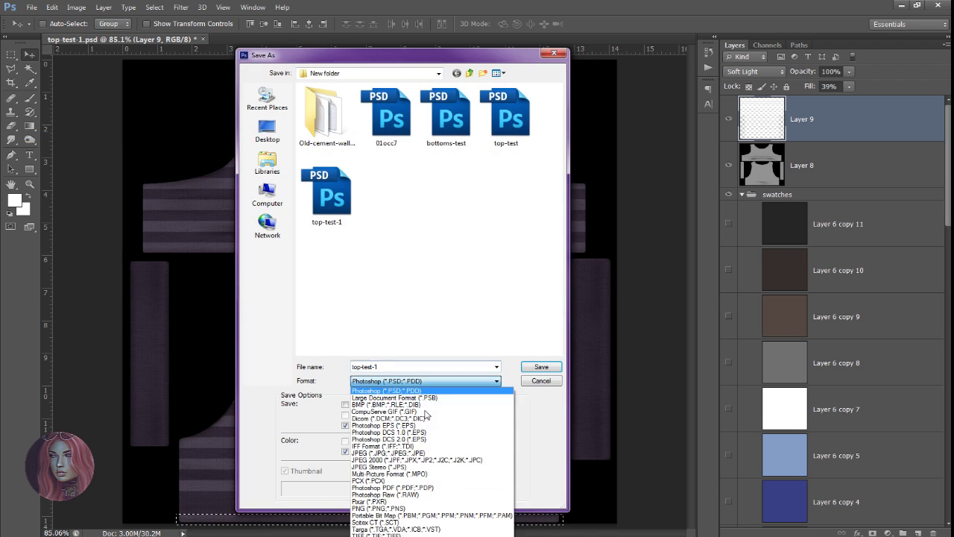
click(421, 452)
key(Return)
key(alt+y)
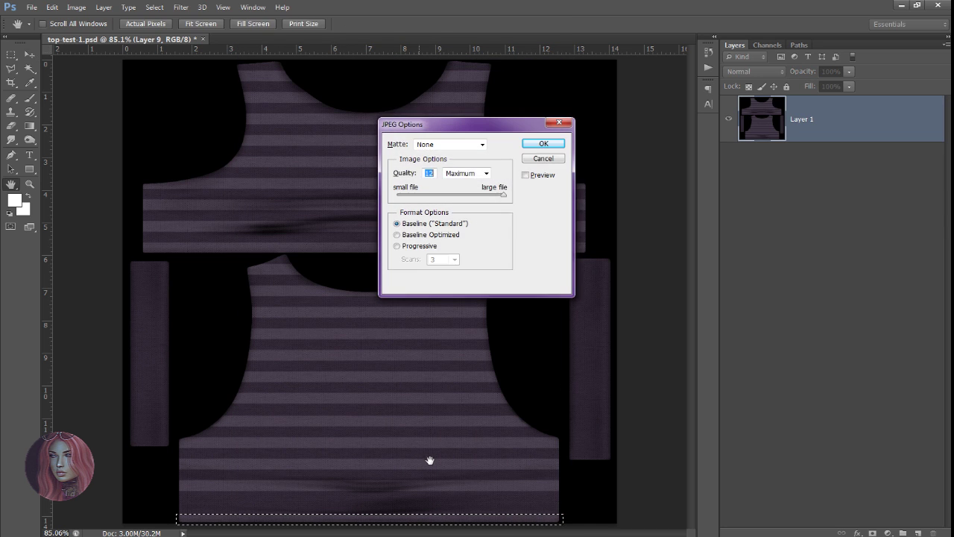
key(Return)
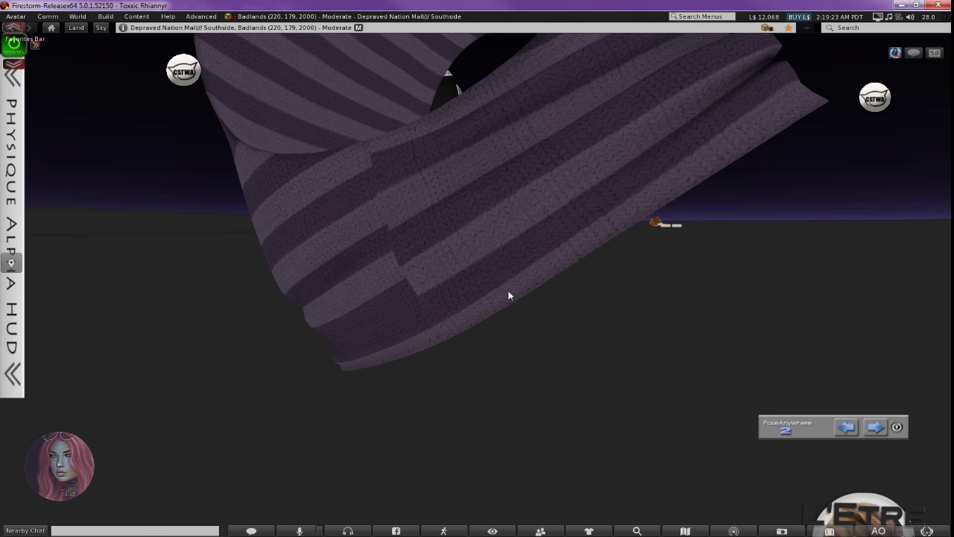
drag(469, 271, 257, 317)
mouse_move(460, 286)
mouse_down()
mouse_move(410, 299)
mouse_move(483, 284)
mouse_move(462, 294)
mouse_move(478, 281)
mouse_up()
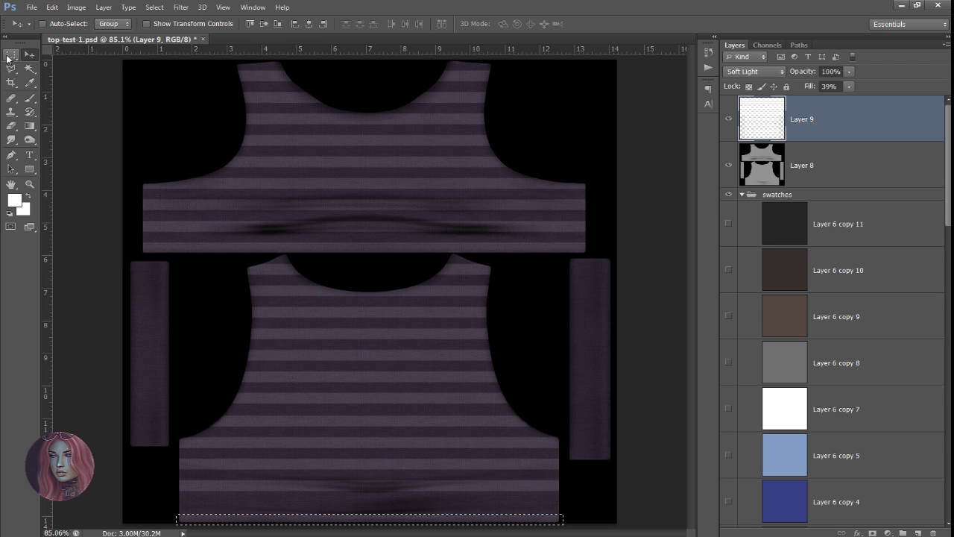
In Photoshop, marquee-select the lower piece's second-lowest stripe and nudge it down closer to the hem stripe
click(11, 54)
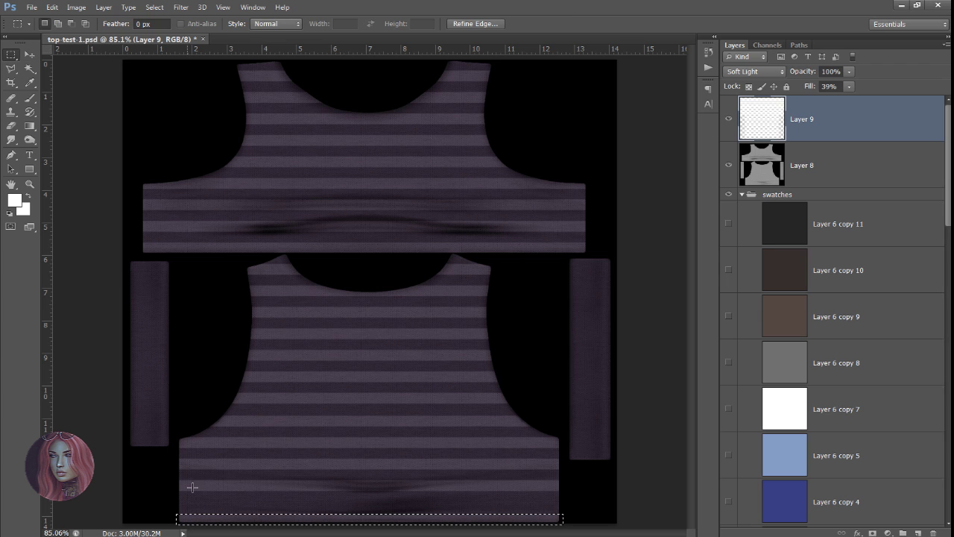
drag(172, 479, 578, 496)
click(30, 54)
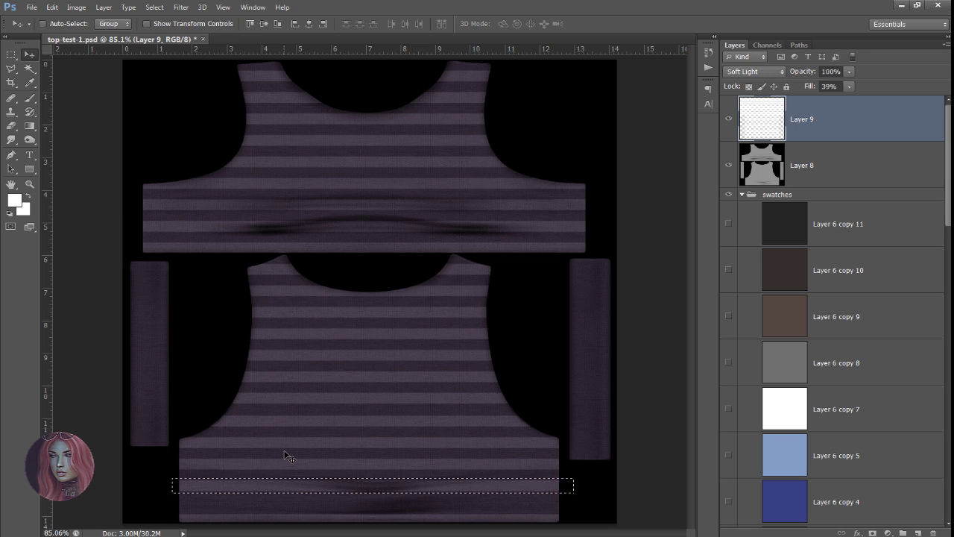
key(ctrl+z)
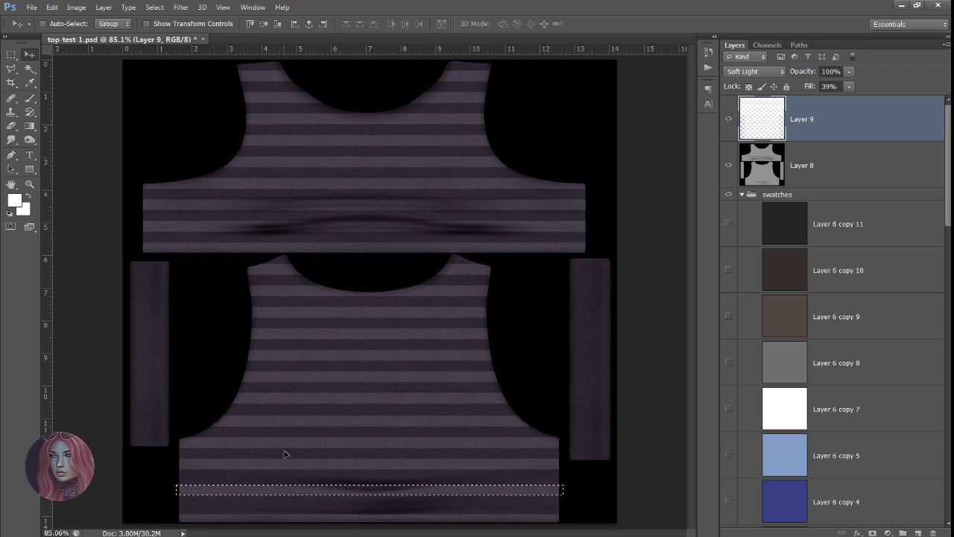
key(Down)
key(Down)
key(Down)
key(Down)
key(Down)
key(Down)
key(Down)
key(Down)
key(Down)
key(Down)
key(Down)
key(Down)
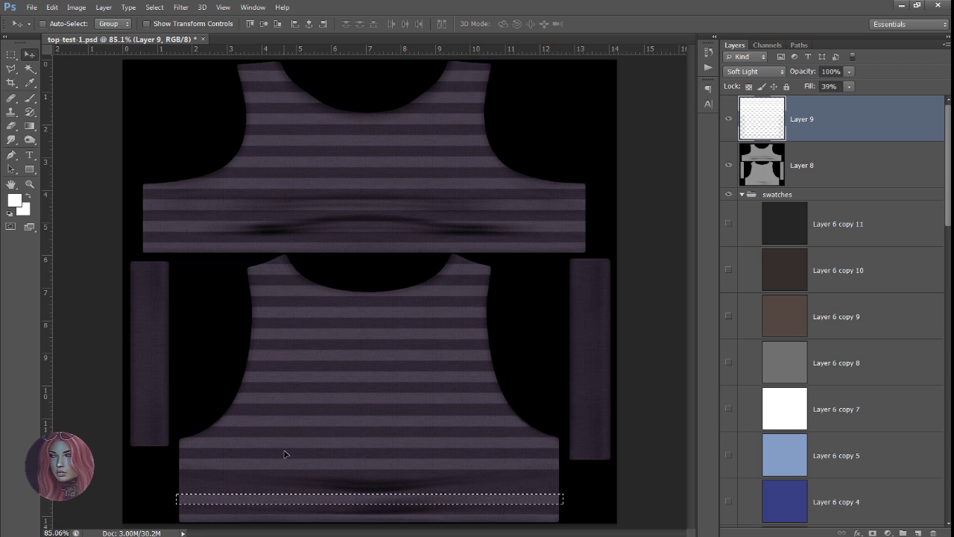
Save the texture with the lowered second stripe over top-test-1.jpg at maximum quality and check its alignment in Firestorm
click(31, 7)
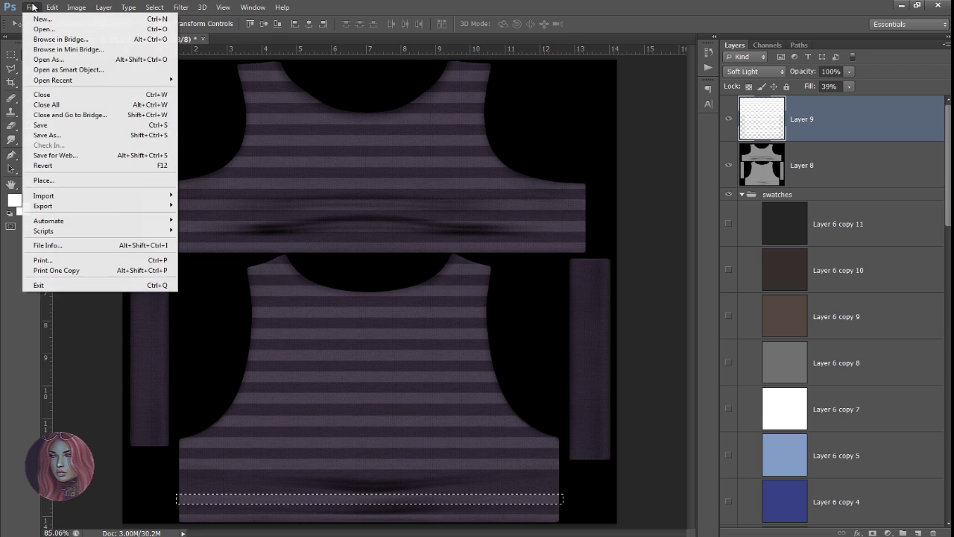
click(39, 137)
click(466, 381)
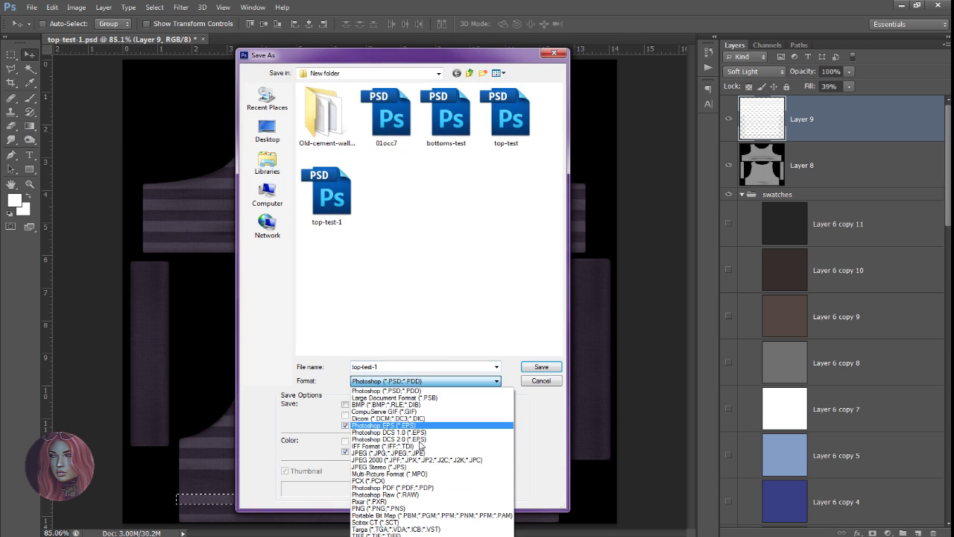
click(413, 458)
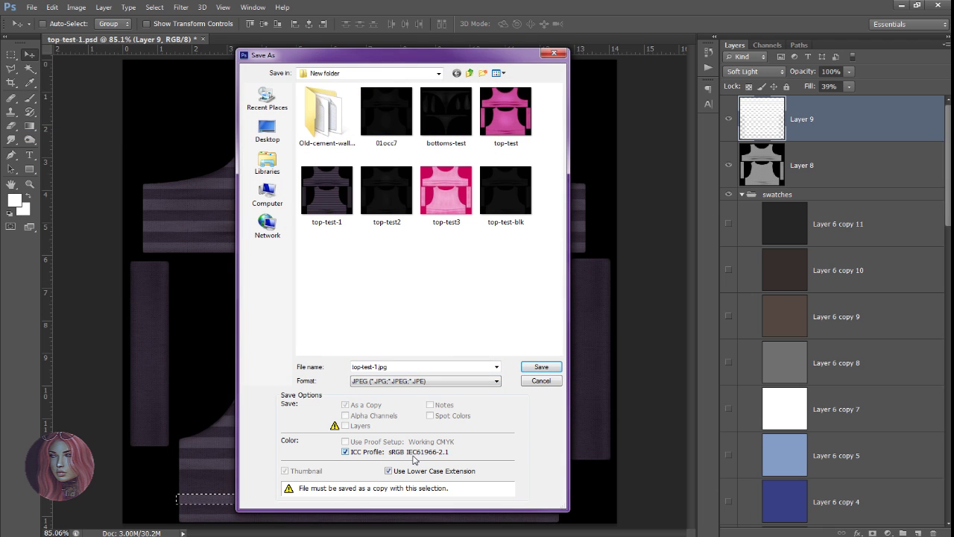
key(Return)
key(y)
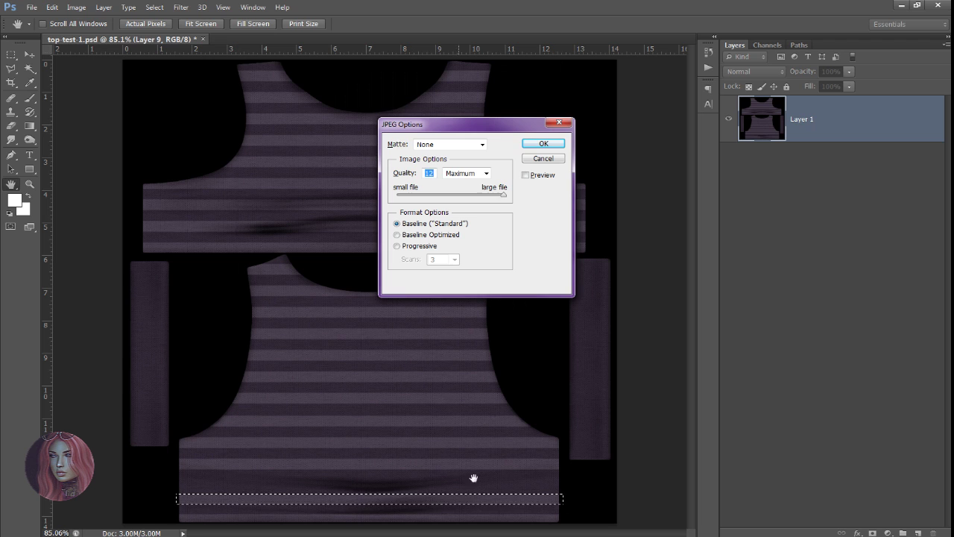
key(Return)
key(alt+Tab)
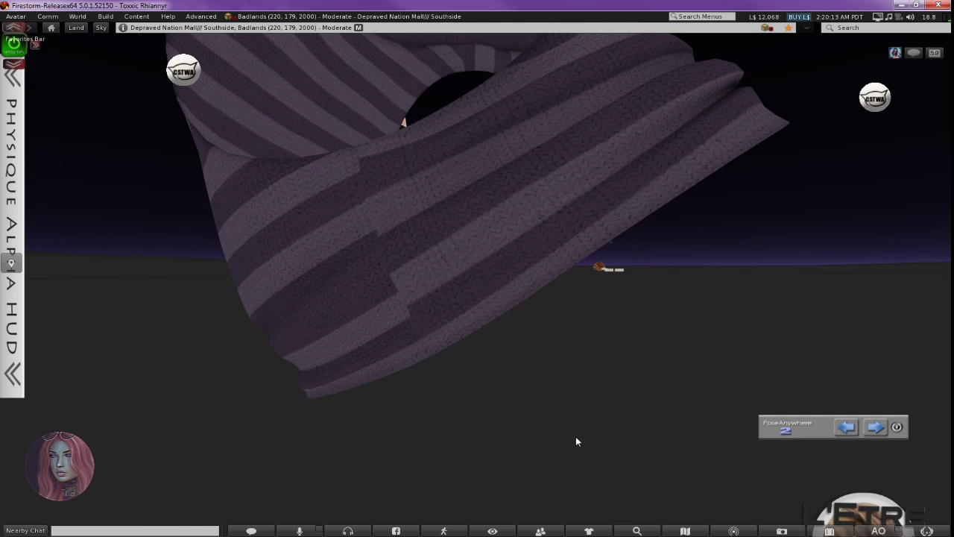
Return to Photoshop, nudge the selected stripe back up slightly, and save the texture over top-test-1.jpg
key(alt+Tab)
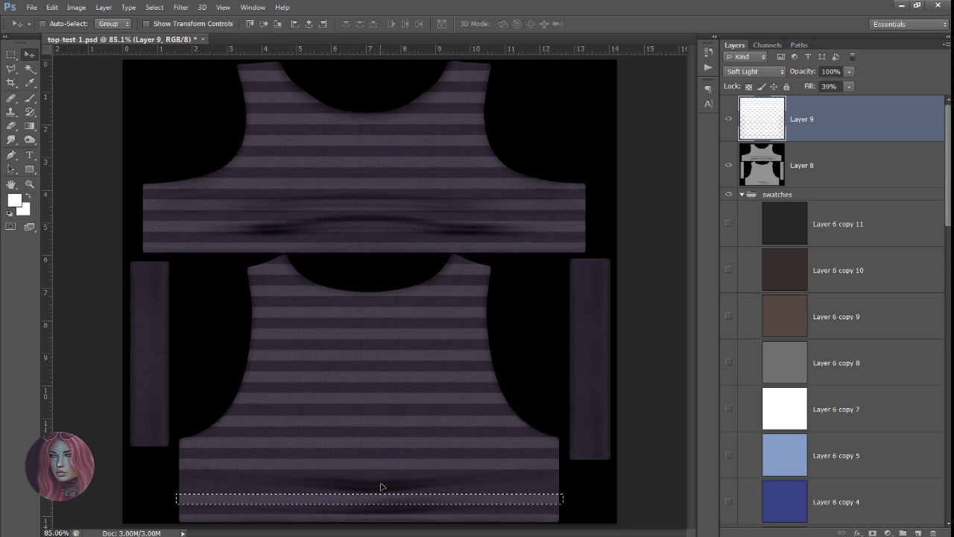
click(31, 7)
click(49, 135)
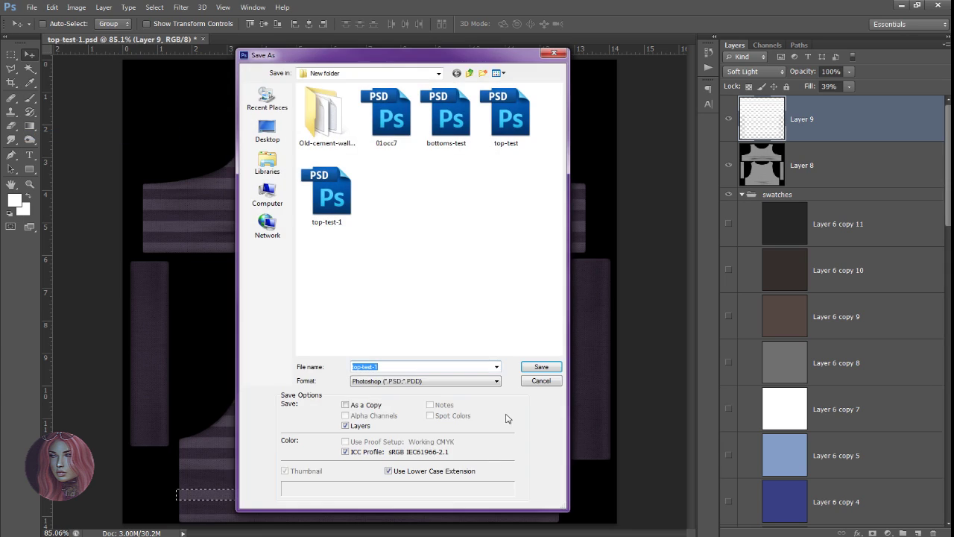
click(488, 381)
click(403, 451)
click(541, 367)
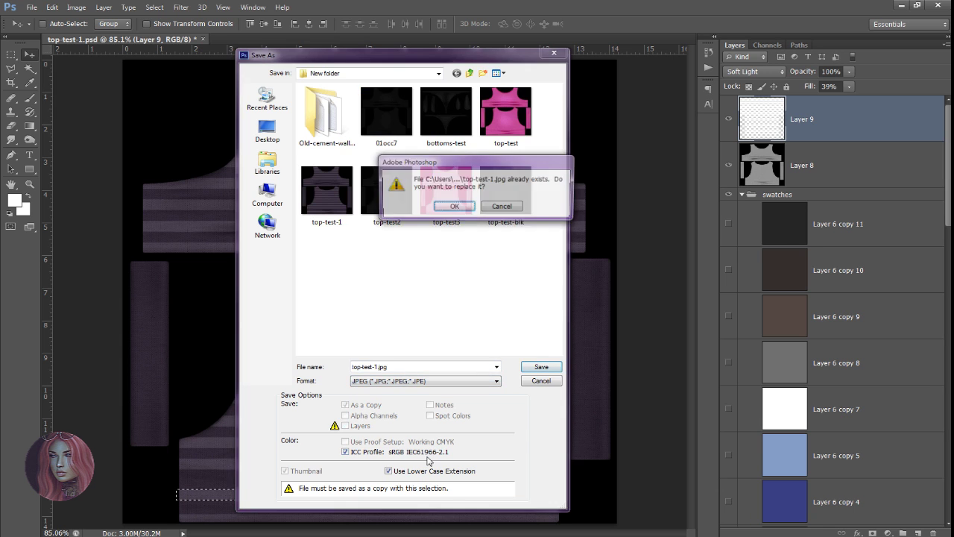
click(437, 207)
key(Return)
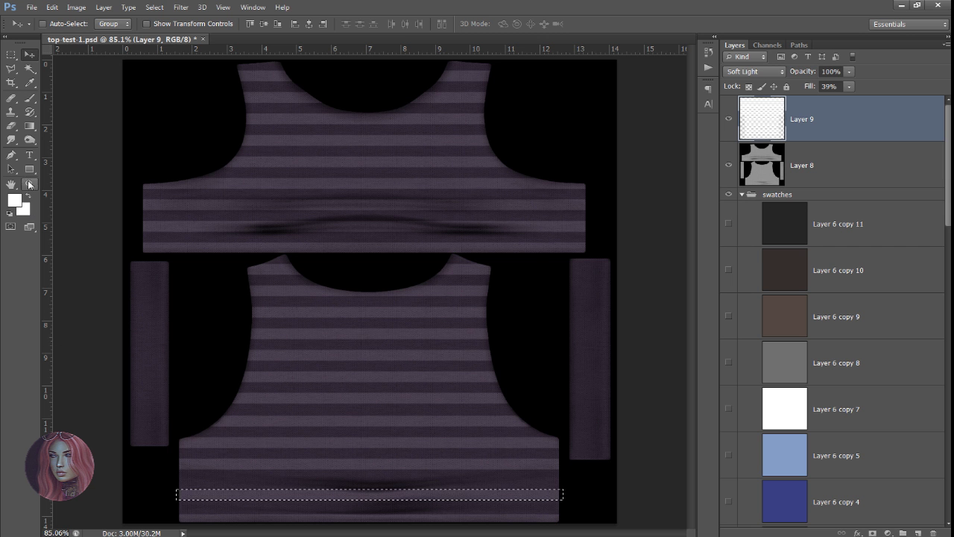
Zoom in on the selected stripe's end at 400% and stretch the stripe upward to 115.38% height with Free Transform
click(29, 184)
drag(177, 497, 180, 496)
drag(298, 424, 291, 408)
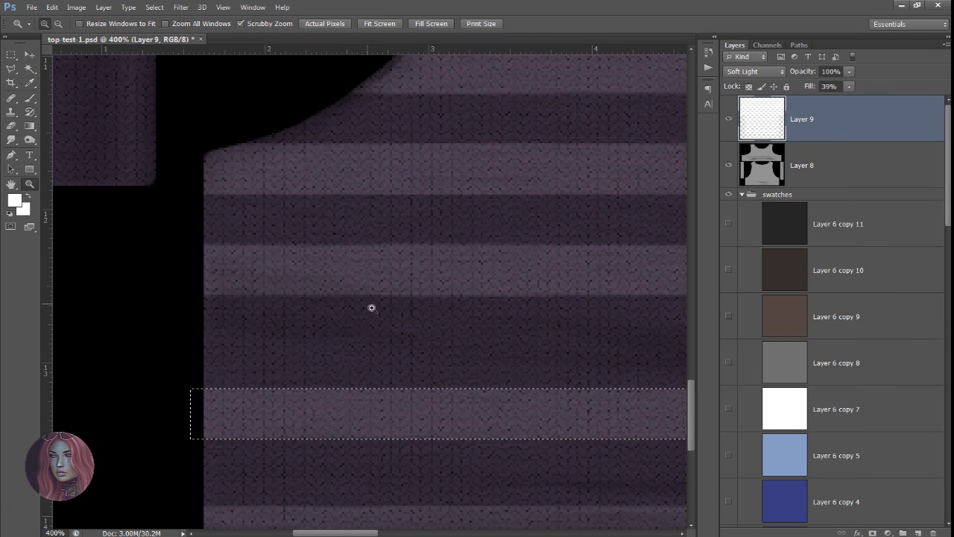
key(ctrl+t)
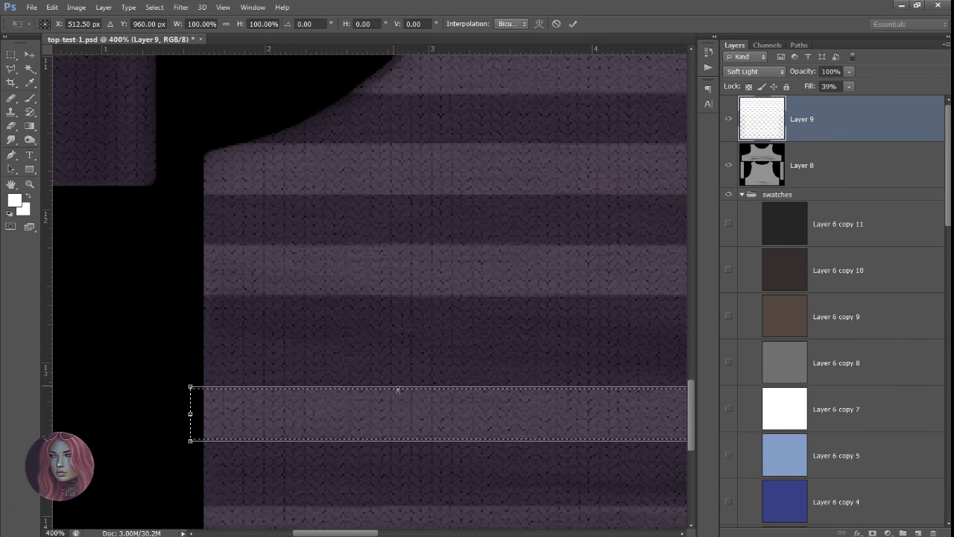
drag(397, 387, 397, 379)
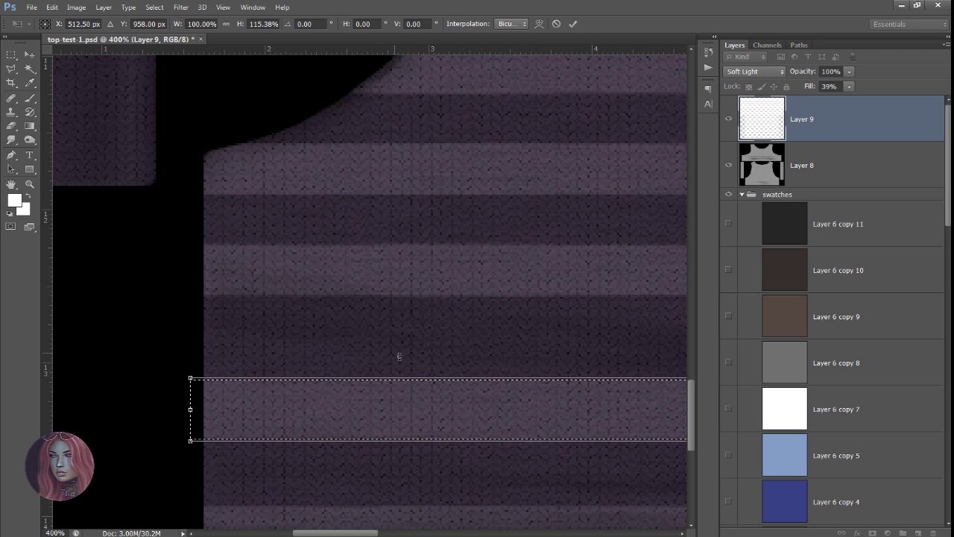
key(Return)
key(z)
Save the texture with the thickened stripe as a JPEG and check the seam in Firestorm
click(32, 8)
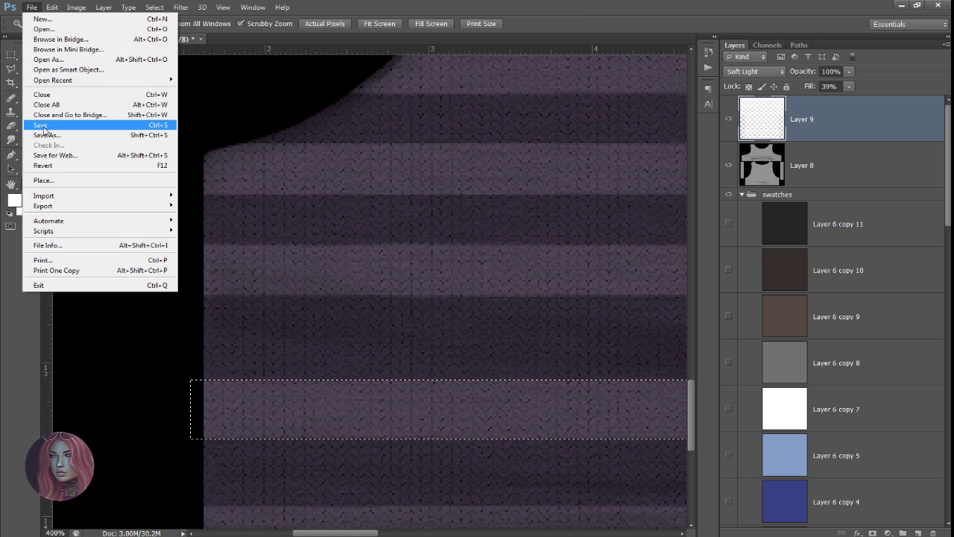
click(60, 130)
click(420, 382)
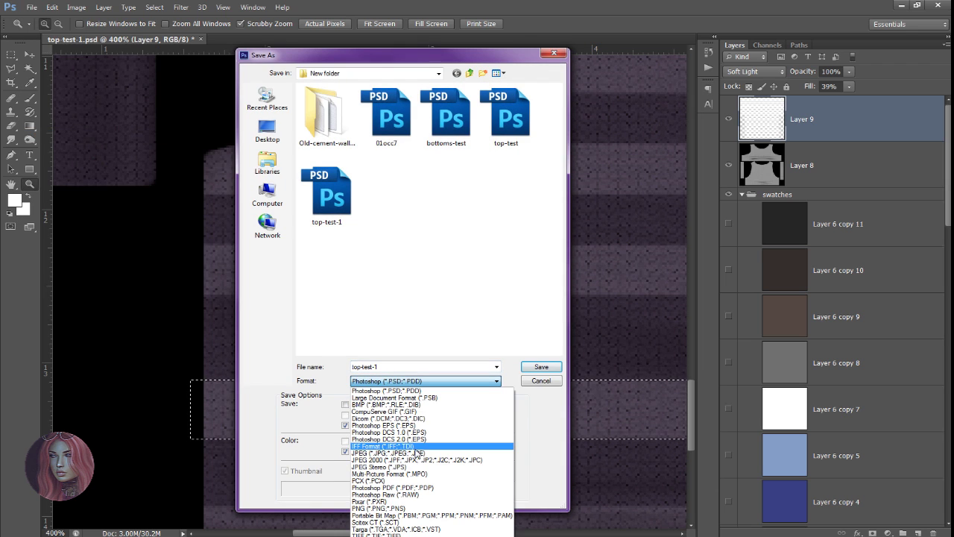
click(418, 450)
click(542, 367)
key(Return)
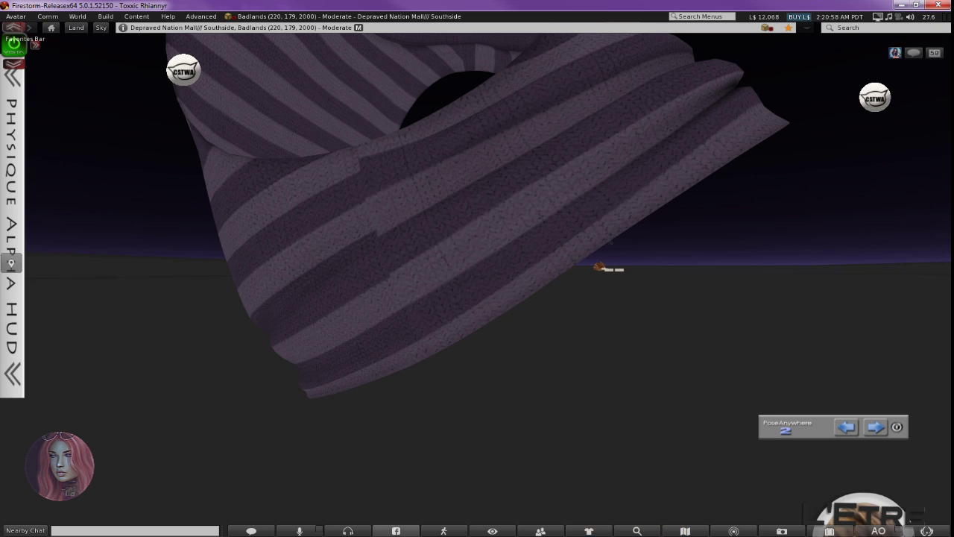
Return to Photoshop and stretch the selected stripe's upper edge further up to 113.33% height with Free Transform
key(alt+Tab)
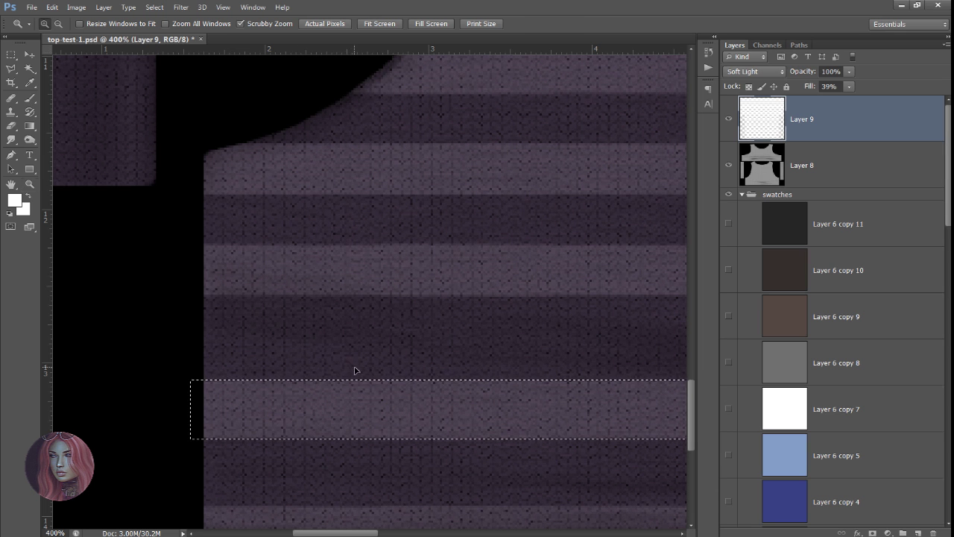
key(ctrl+t)
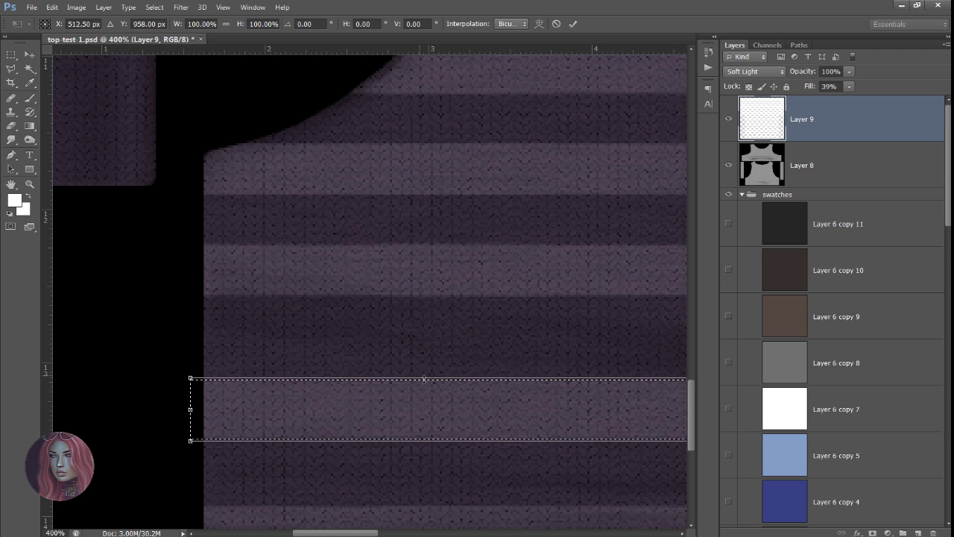
drag(423, 378, 424, 372)
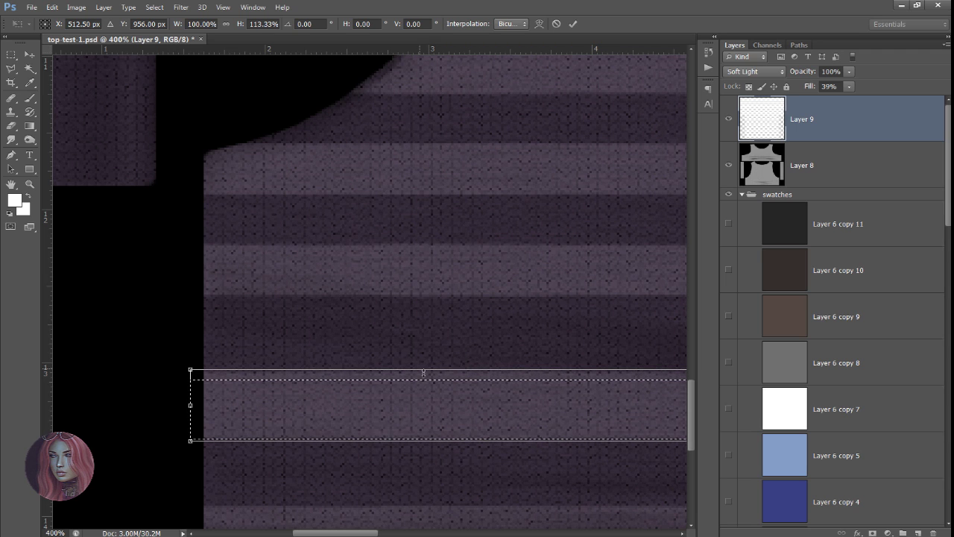
key(Return)
key(z)
Save the texture with the further stretched stripe in JPEG format
click(31, 6)
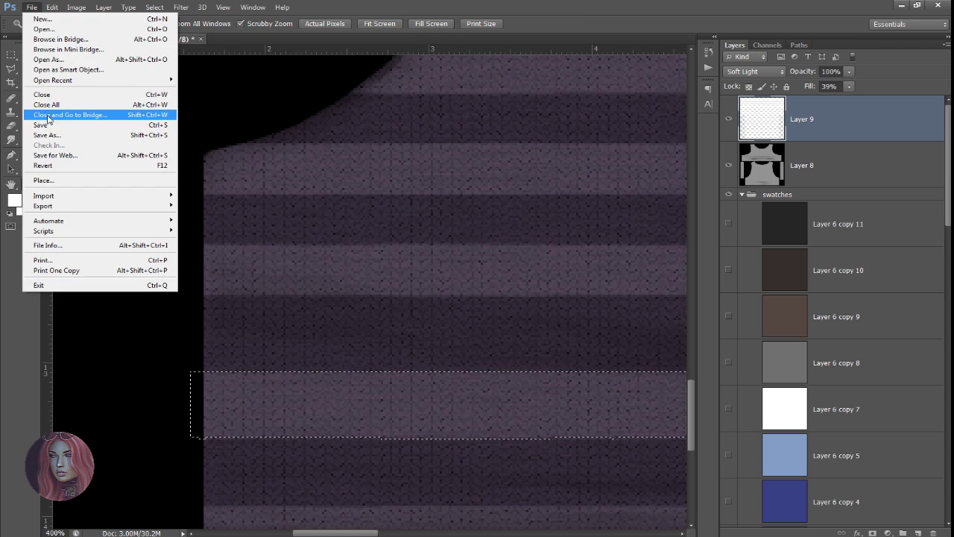
click(46, 135)
click(478, 381)
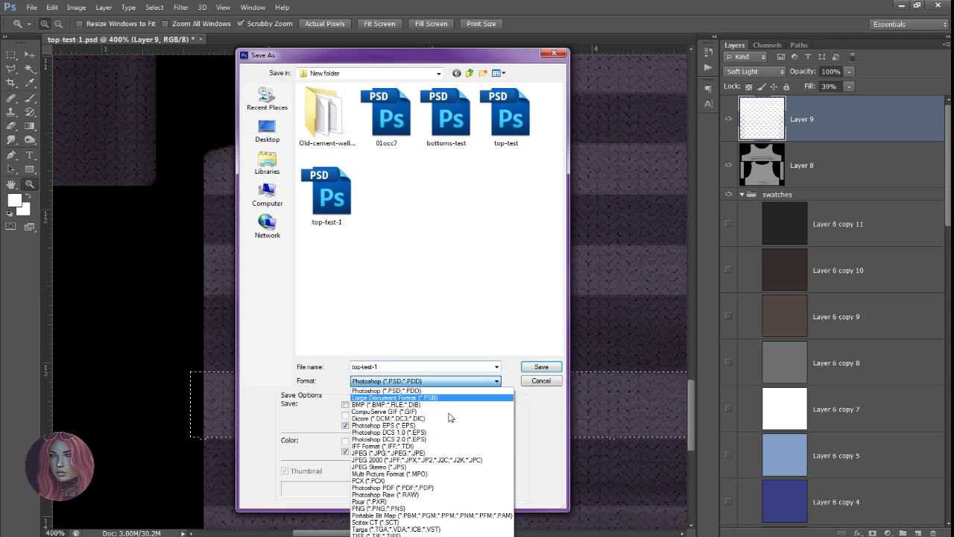
click(429, 453)
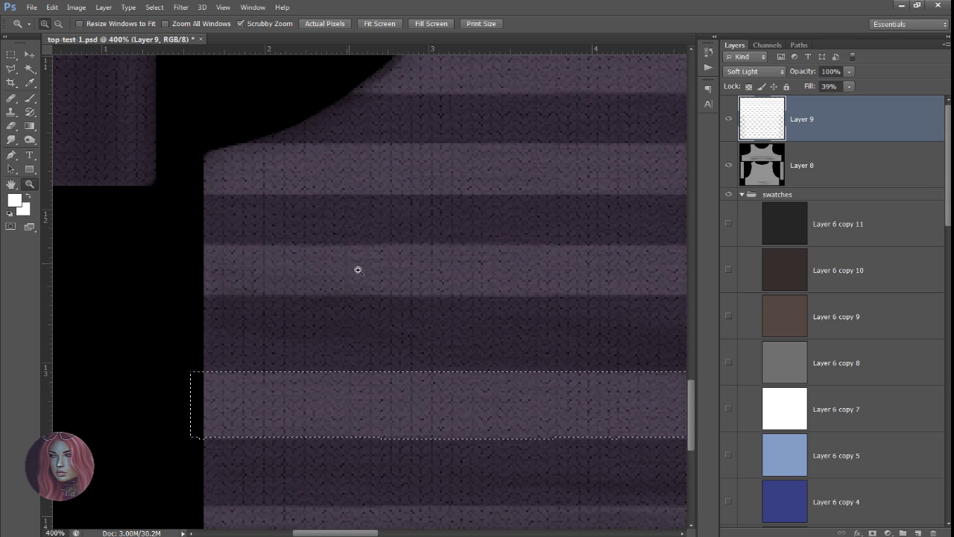
Lower the selected stripe's upper edge slightly with Free Transform
key(ctrl+t)
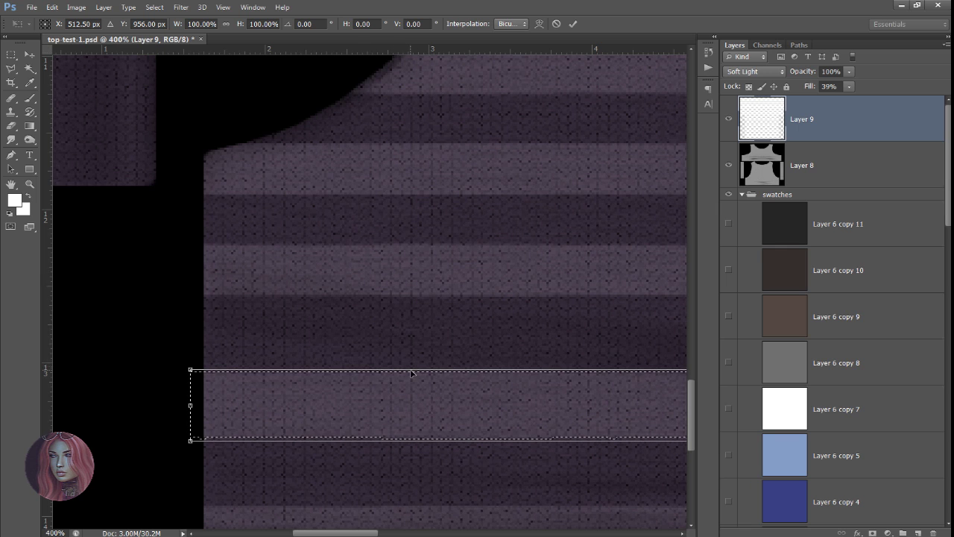
drag(414, 371, 413, 374)
key(Return)
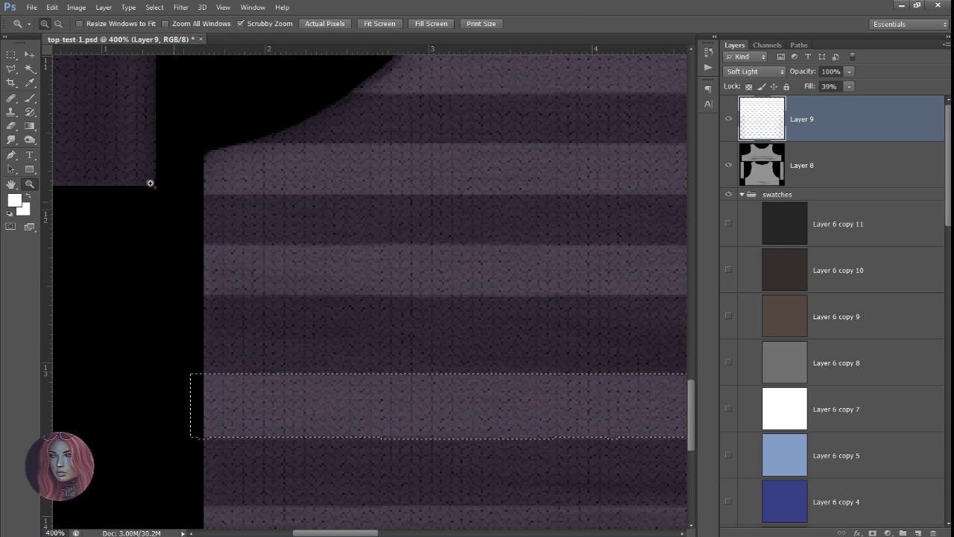
Save the texture with the adjusted stripe as top-test-1.jpg and inspect the side seam in Firestorm
click(31, 7)
click(48, 138)
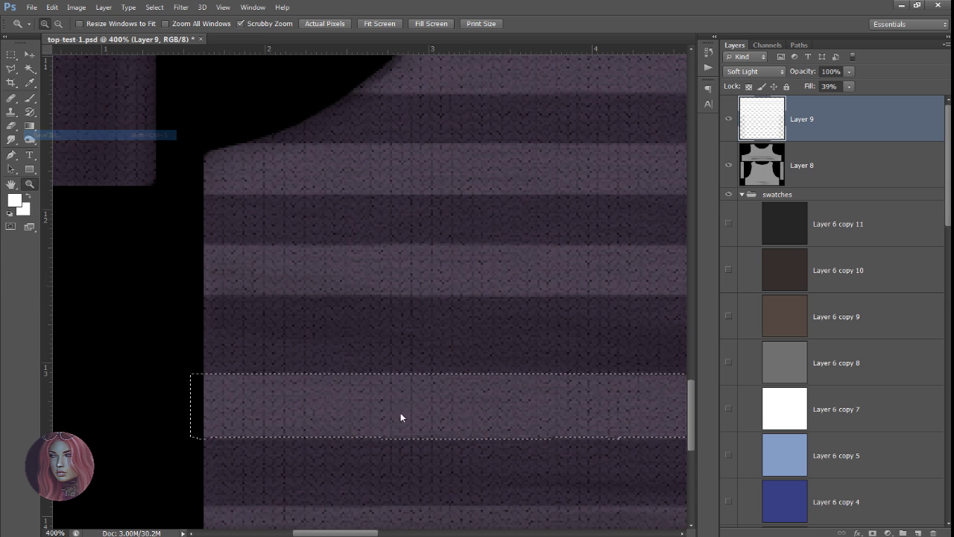
click(483, 381)
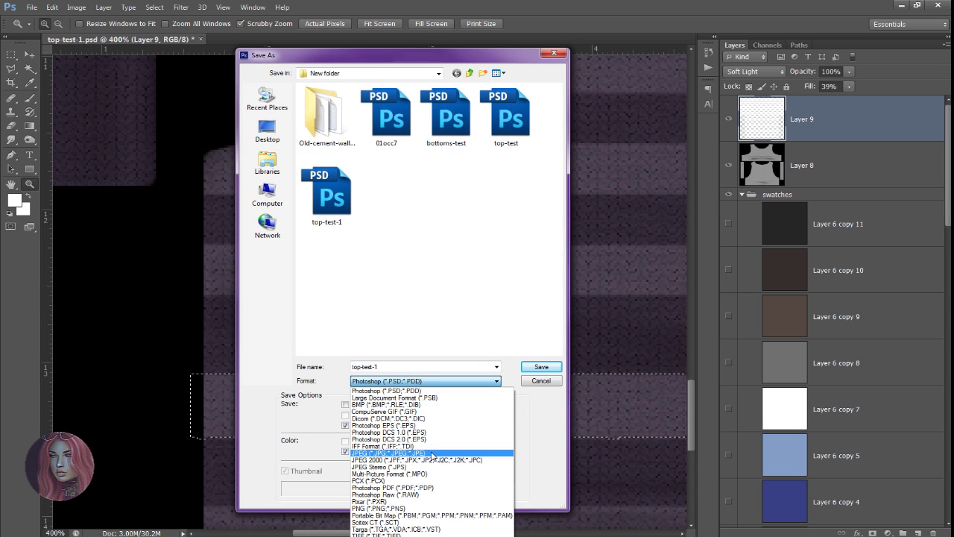
click(403, 453)
click(542, 367)
key(Return)
key(alt+Tab)
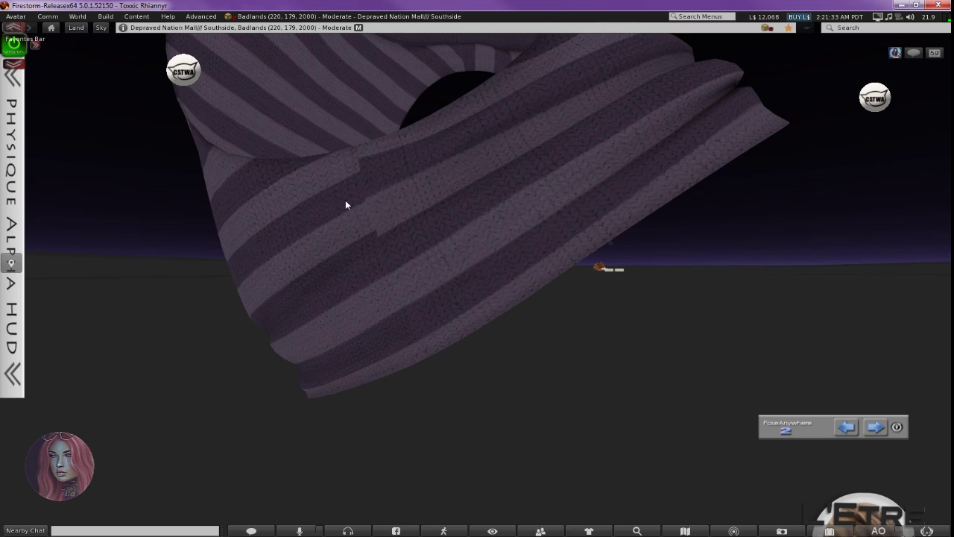
Return to Photoshop and marquee-select the light stripe just above the thickened one on the lower top piece
key(alt+Tab)
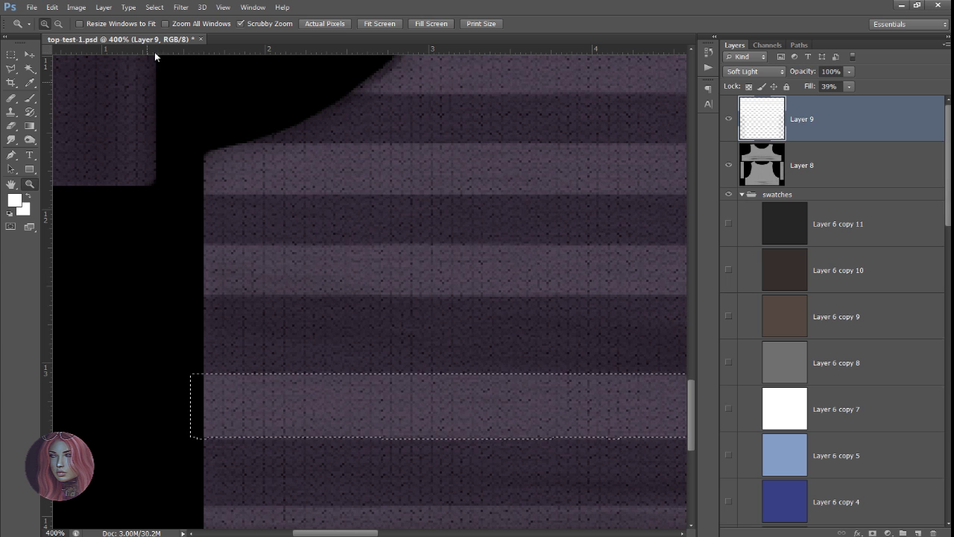
click(327, 24)
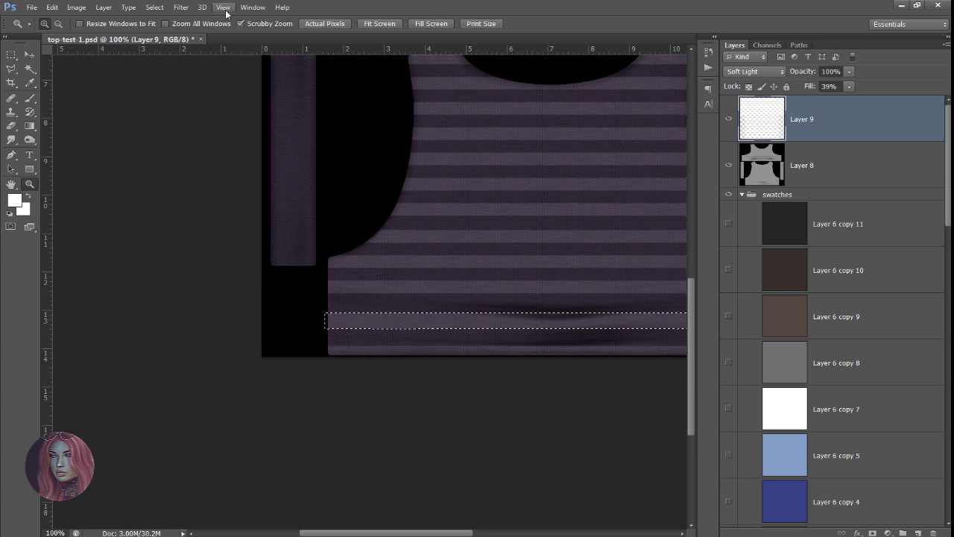
click(223, 7)
click(239, 104)
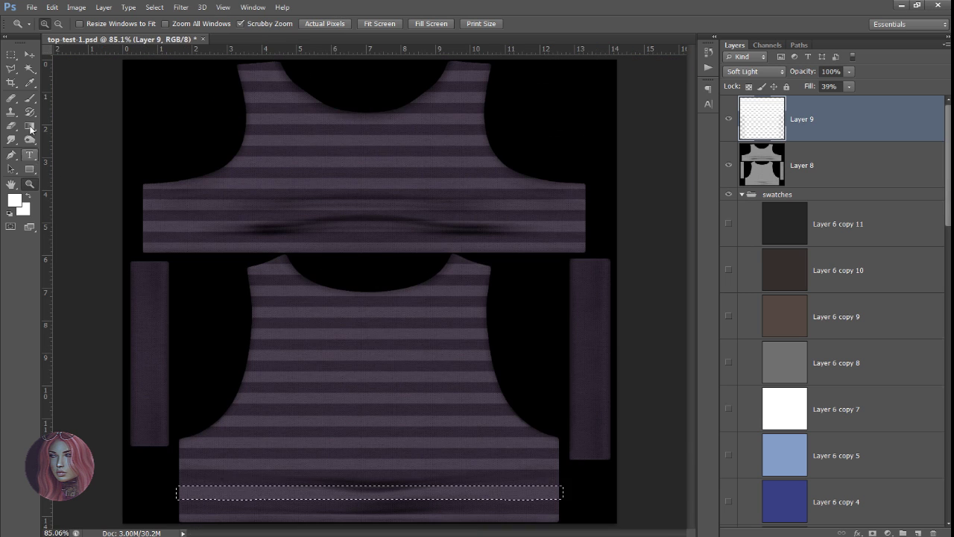
click(12, 55)
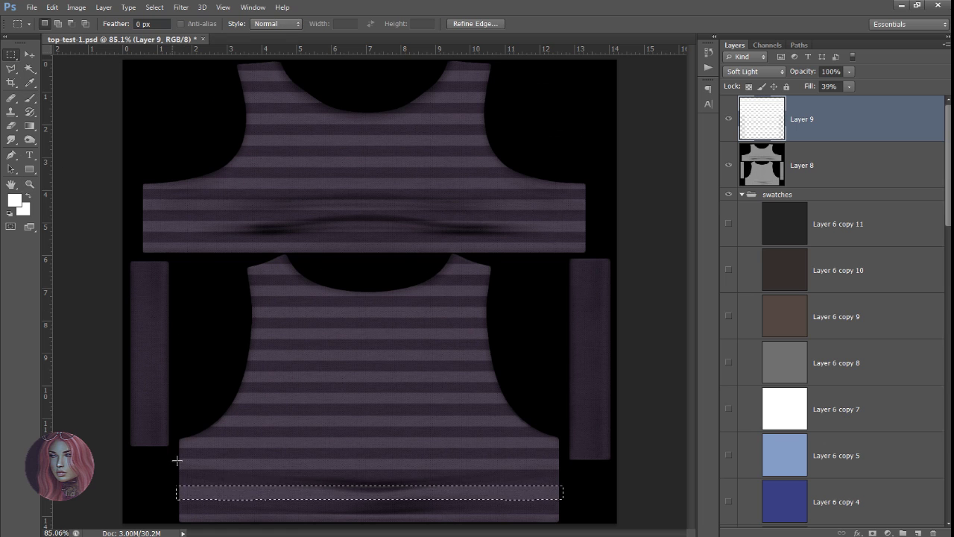
click(225, 469)
drag(461, 479, 566, 473)
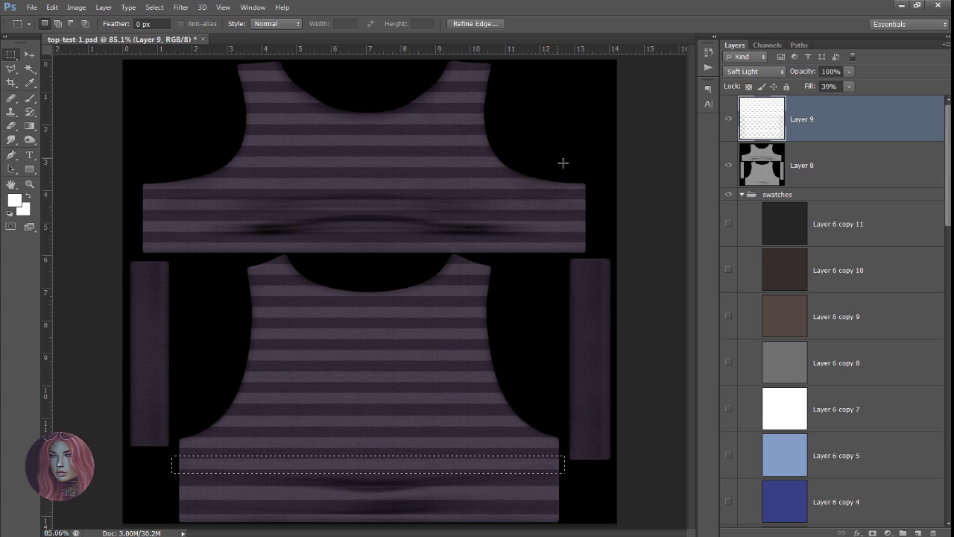
Nudge the selected light stripe slightly upward with the Move tool
click(30, 55)
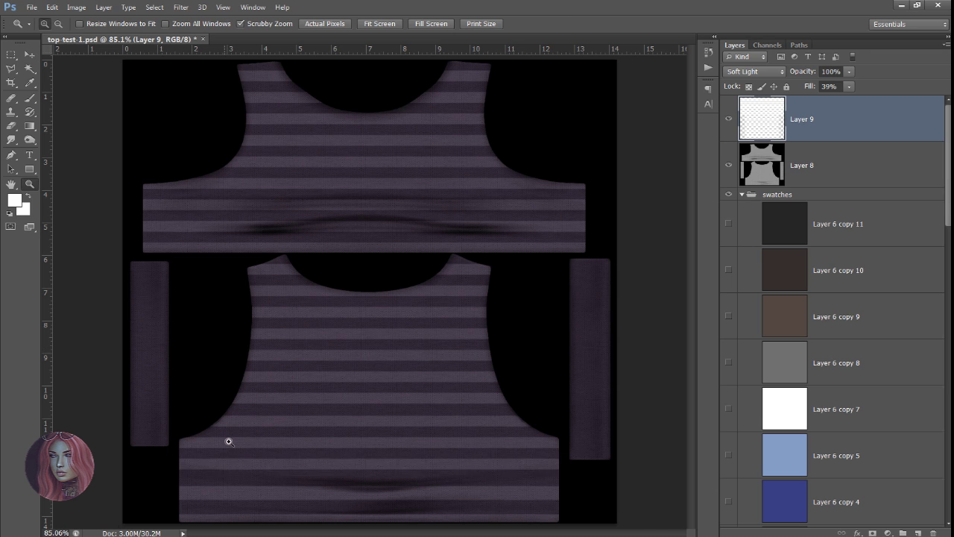
drag(229, 441, 122, 453)
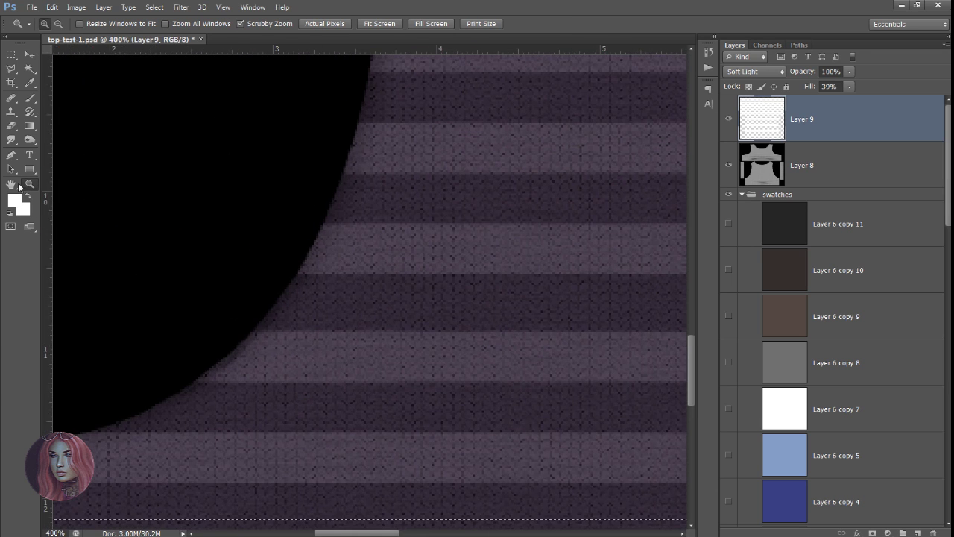
key(space)
drag(181, 445, 346, 250)
key(ctrl+plus)
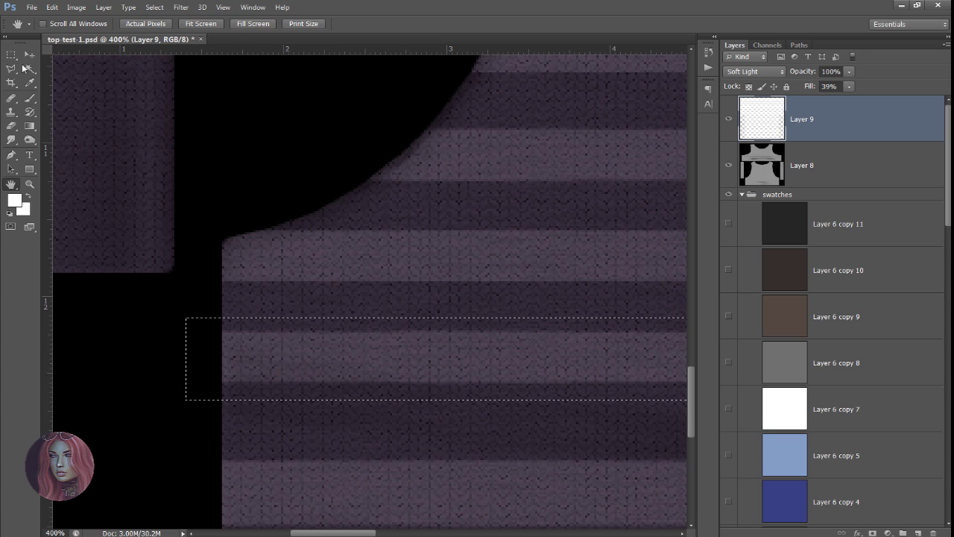
key(v)
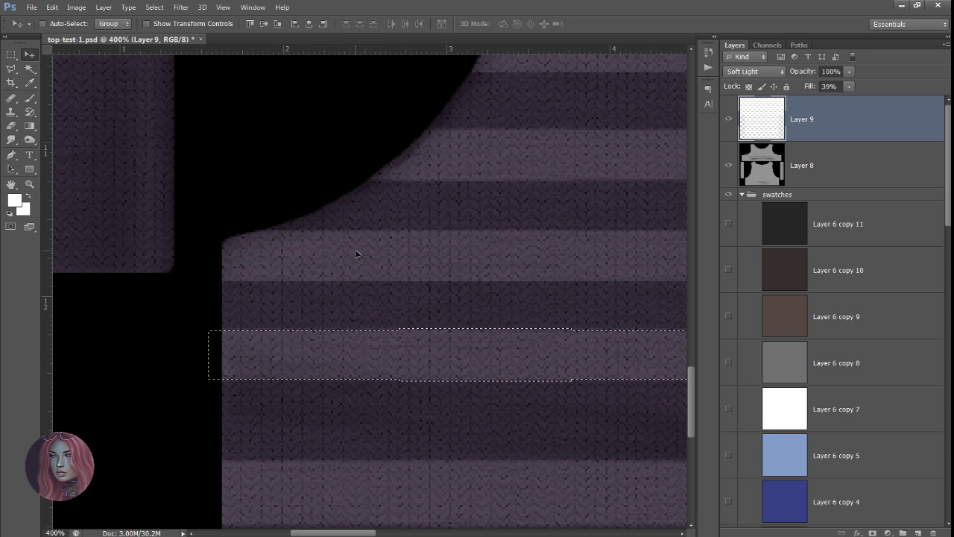
key(Up)
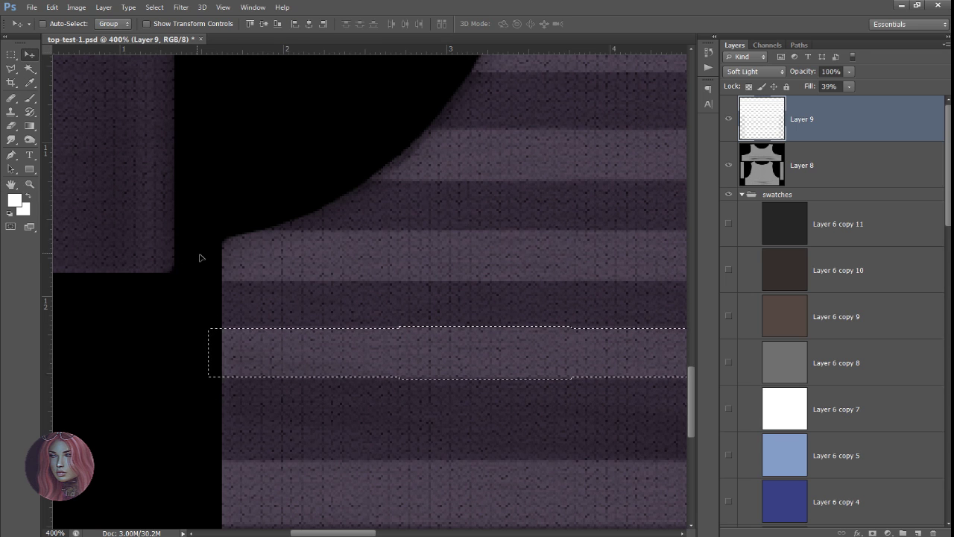
Stretch the selected stripe's lower edge down to 118.52% height with Free Transform
key(ctrl+t)
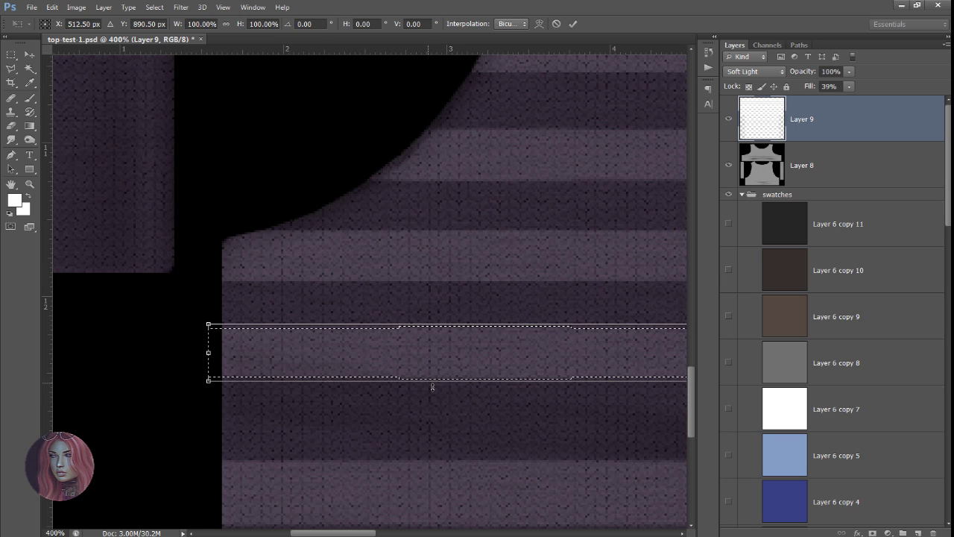
drag(433, 387, 432, 396)
key(Return)
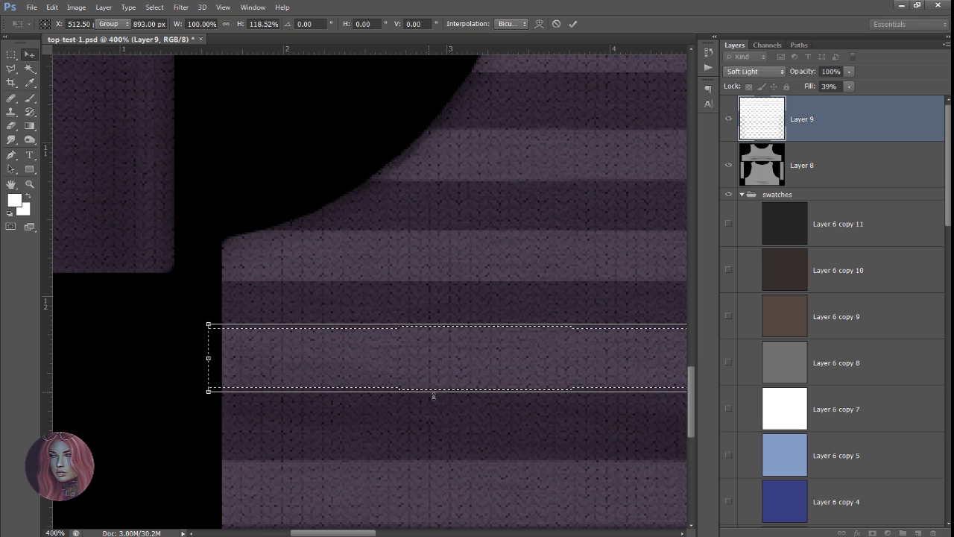
Save the texture with the stretched second stripe in JPEG format
click(31, 7)
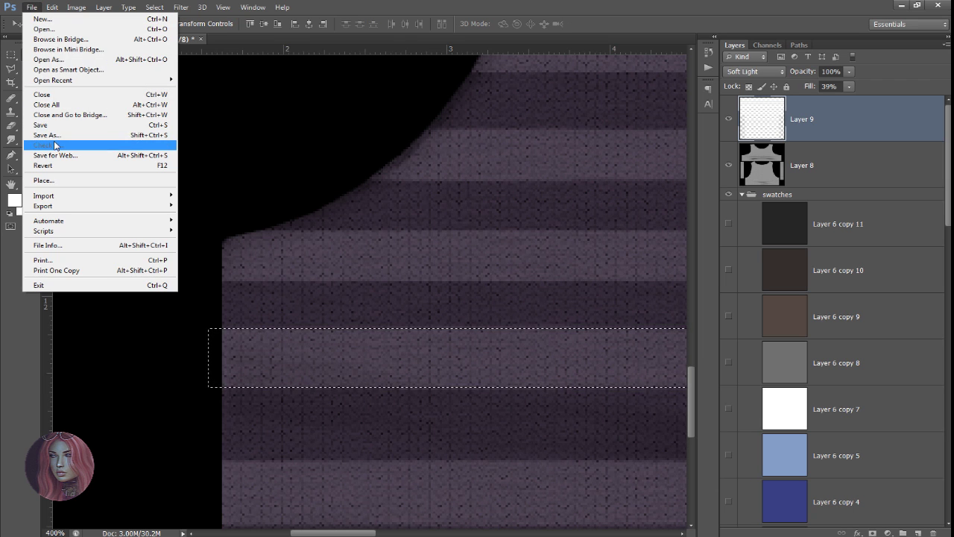
click(55, 137)
click(457, 381)
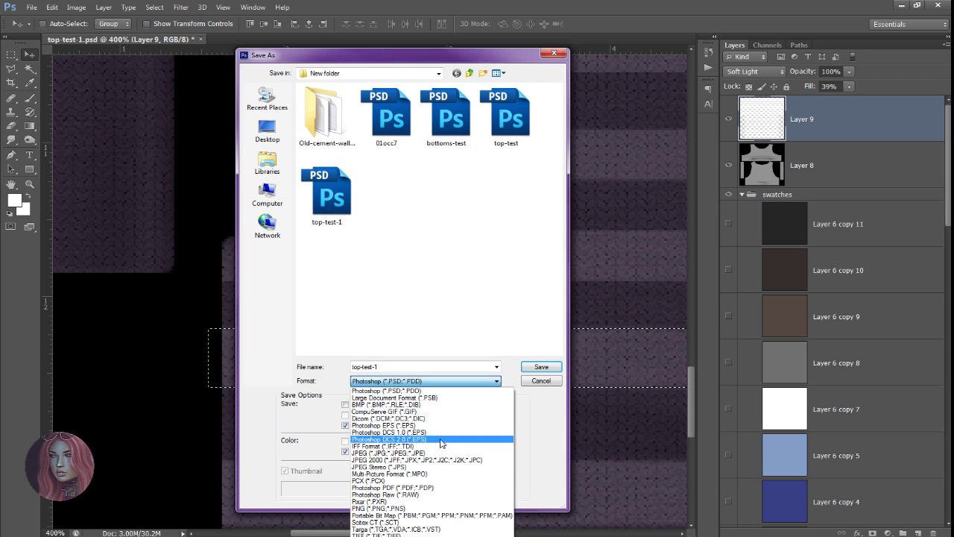
click(440, 453)
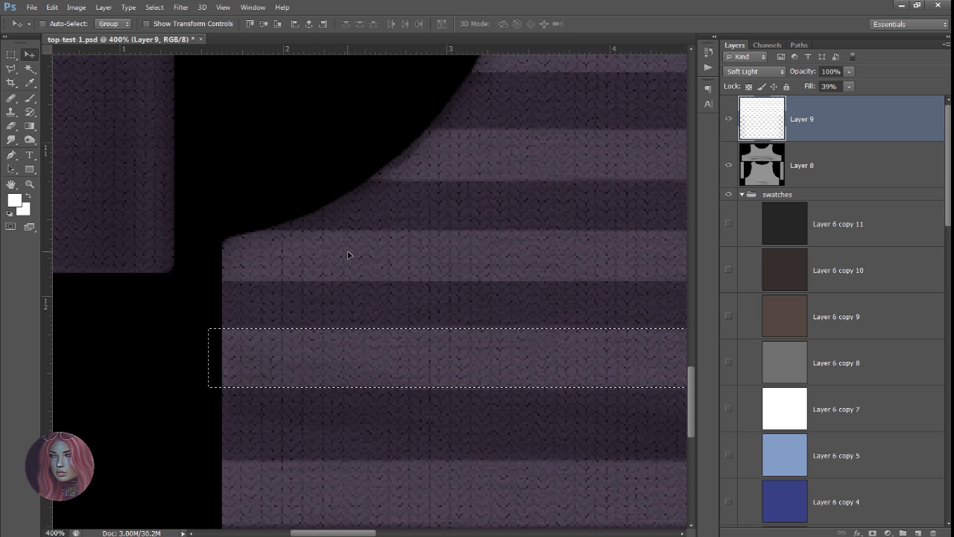
Stretch the same stripe's lower edge slightly further down with Free Transform
key(ctrl+t)
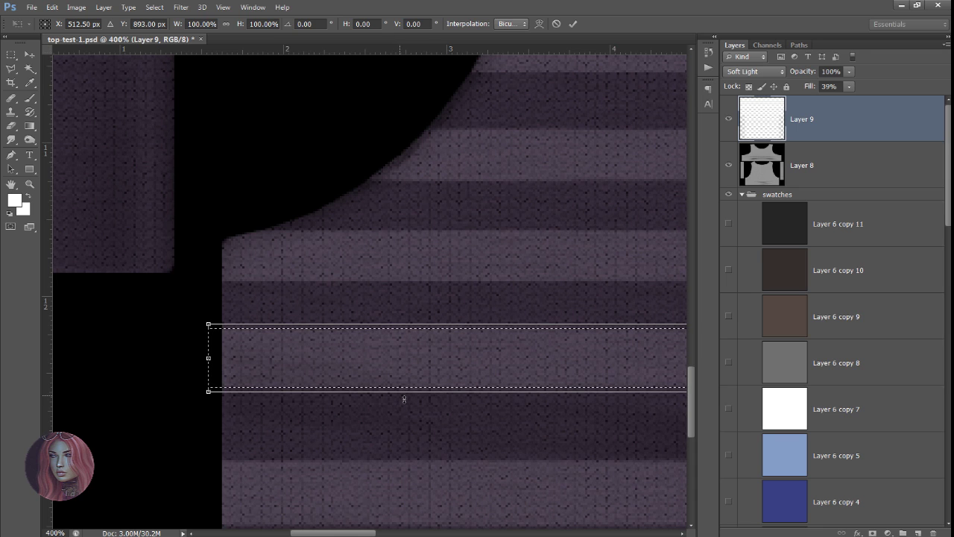
drag(404, 399, 403, 400)
key(Return)
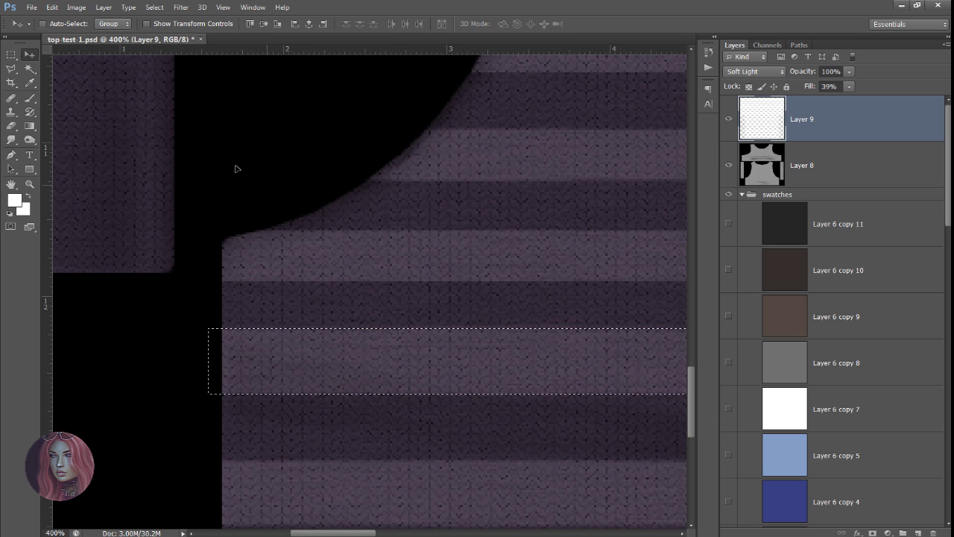
Overwrite top-test-1.jpg with the further stretched stripe and check the side seam in Firestorm
click(31, 7)
click(64, 137)
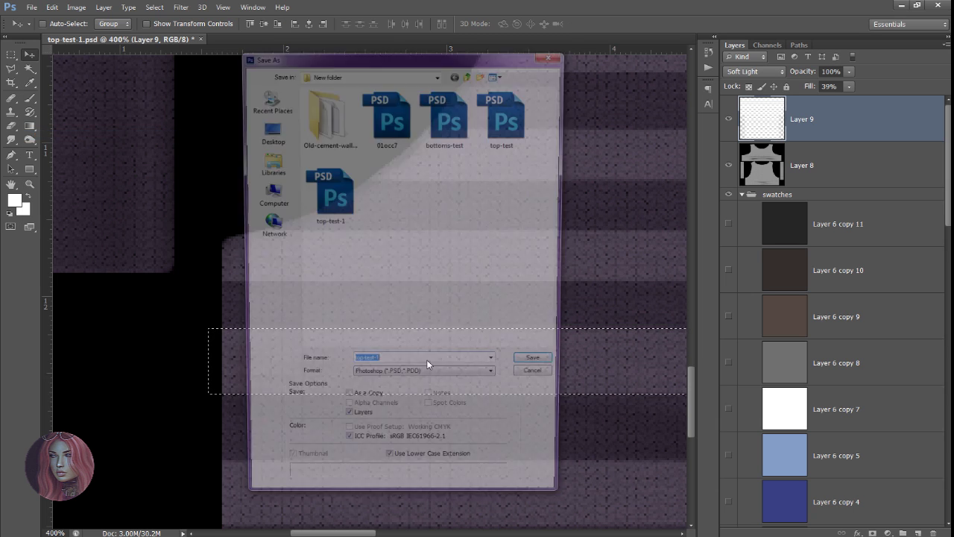
click(425, 381)
click(422, 453)
key(Return)
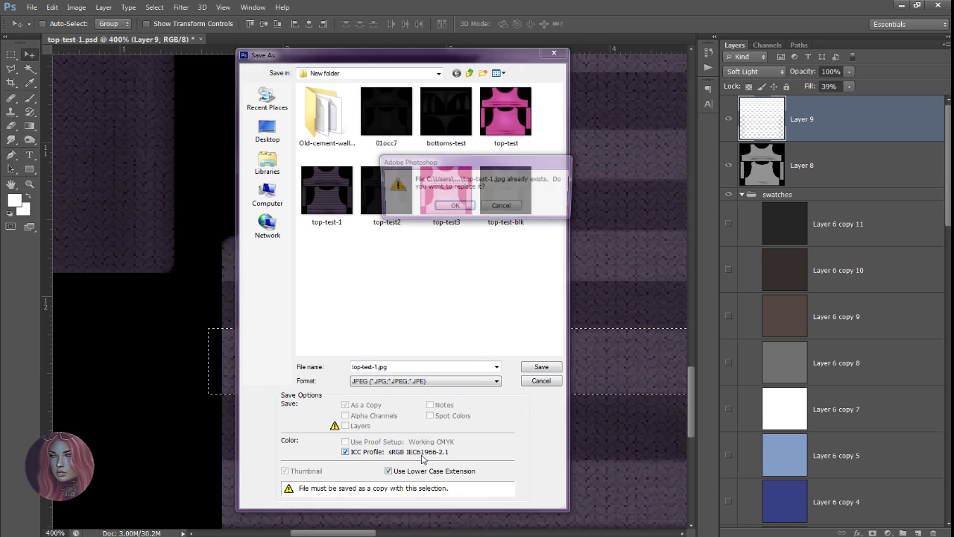
key(Return)
key(Return)
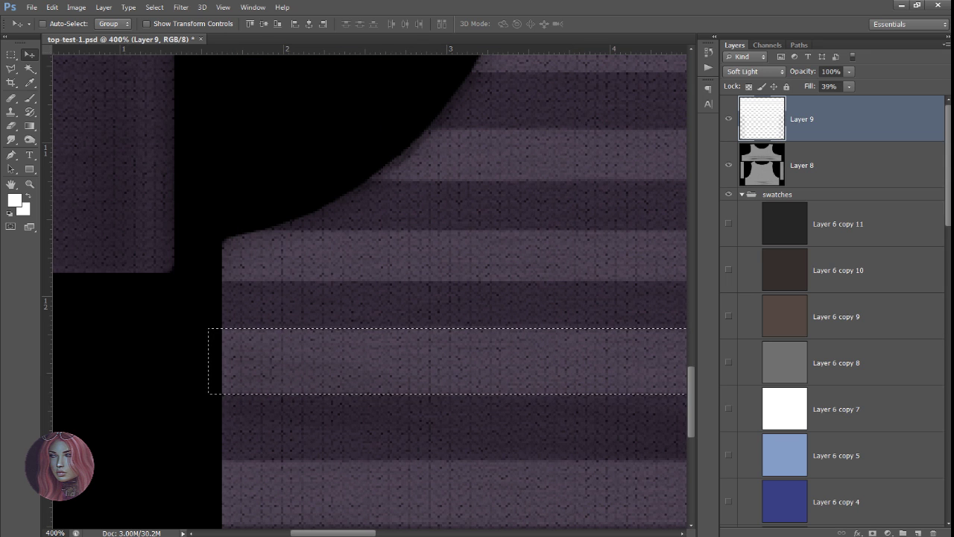
key(alt+Tab)
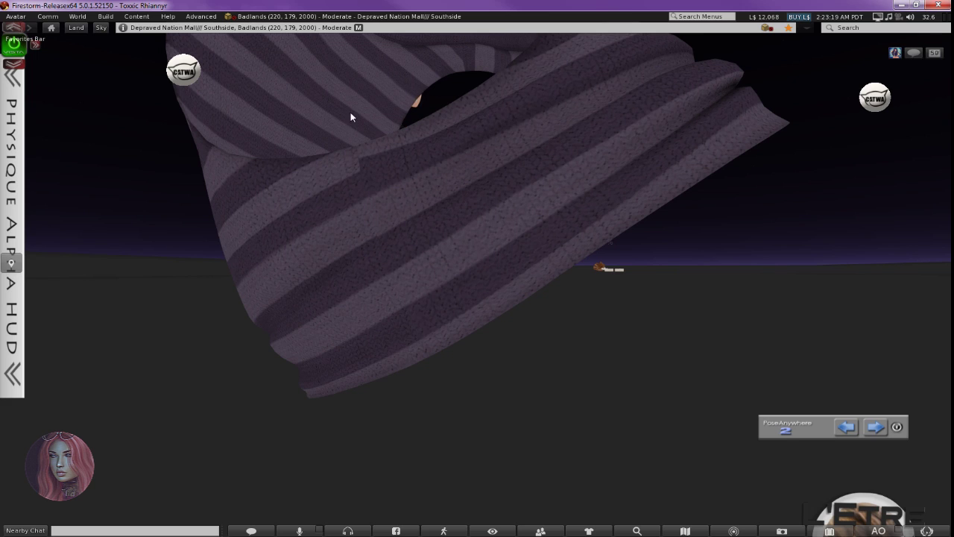
Return to Photoshop, marquee-select the light stripe at the base of the armholes on the lower piece, and nudge it slightly up
key(alt+Tab)
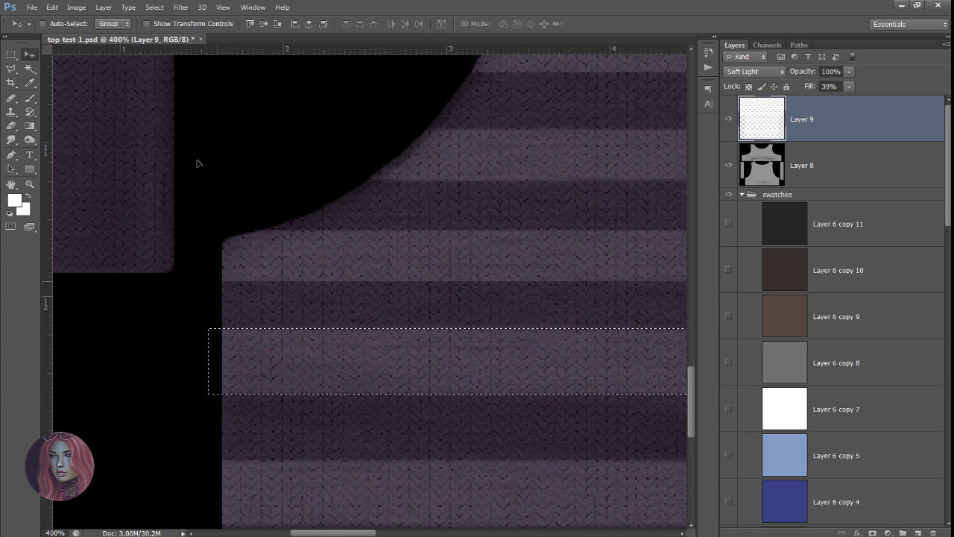
click(222, 7)
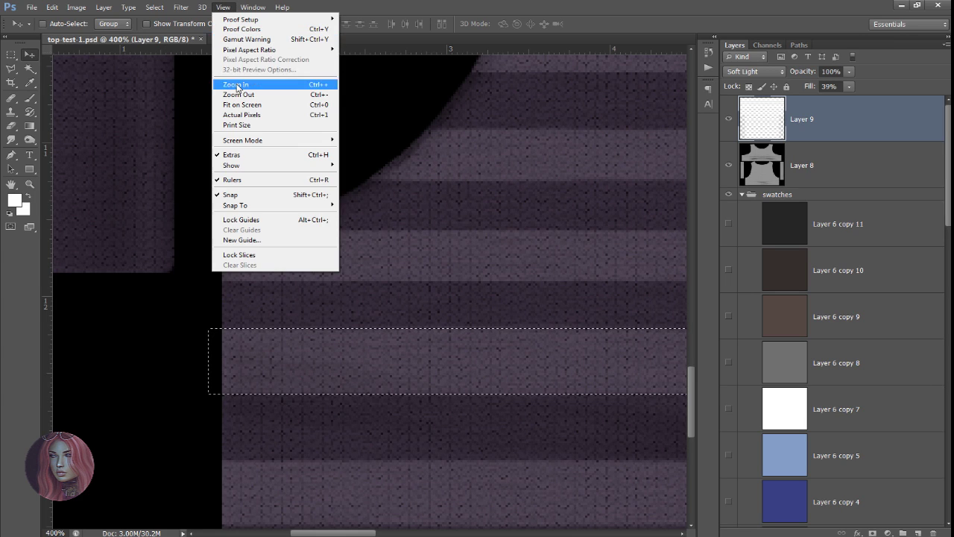
click(238, 100)
click(11, 56)
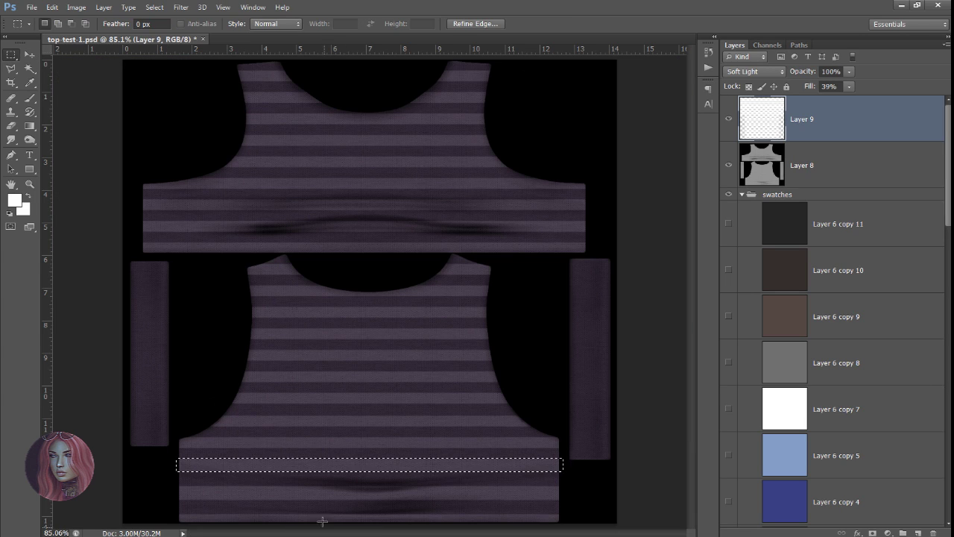
drag(173, 435, 565, 453)
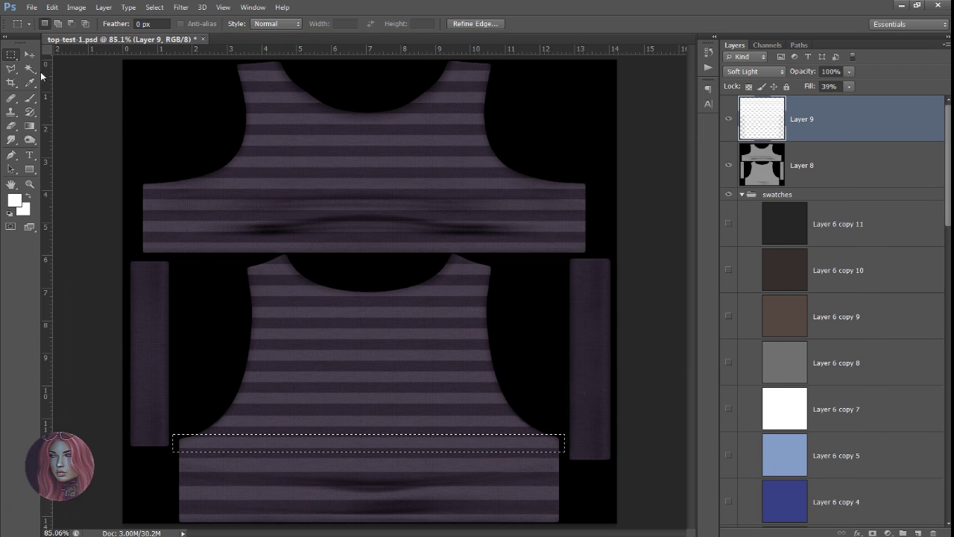
click(29, 55)
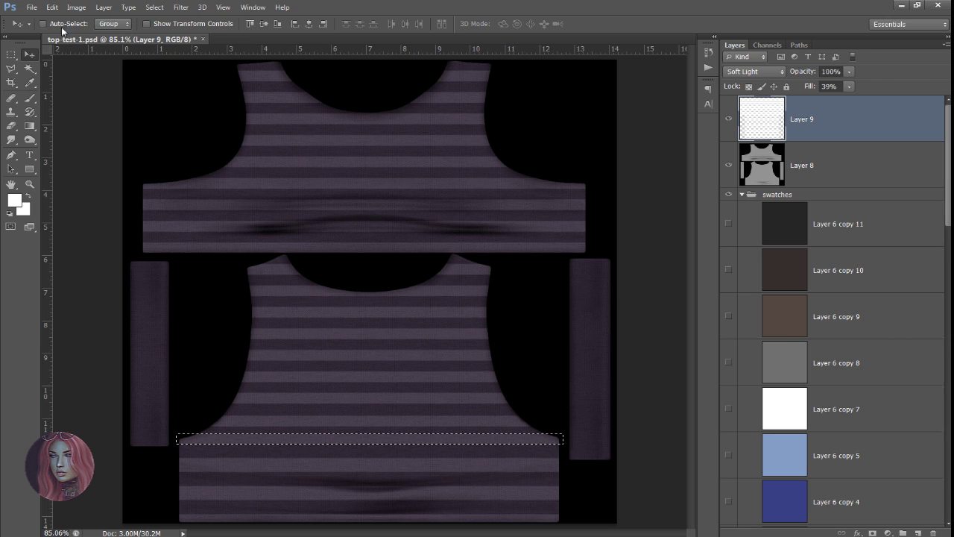
Save the texture with the raised armhole stripe as top-test-1.jpg and check the seam in Firestorm
click(32, 7)
click(47, 135)
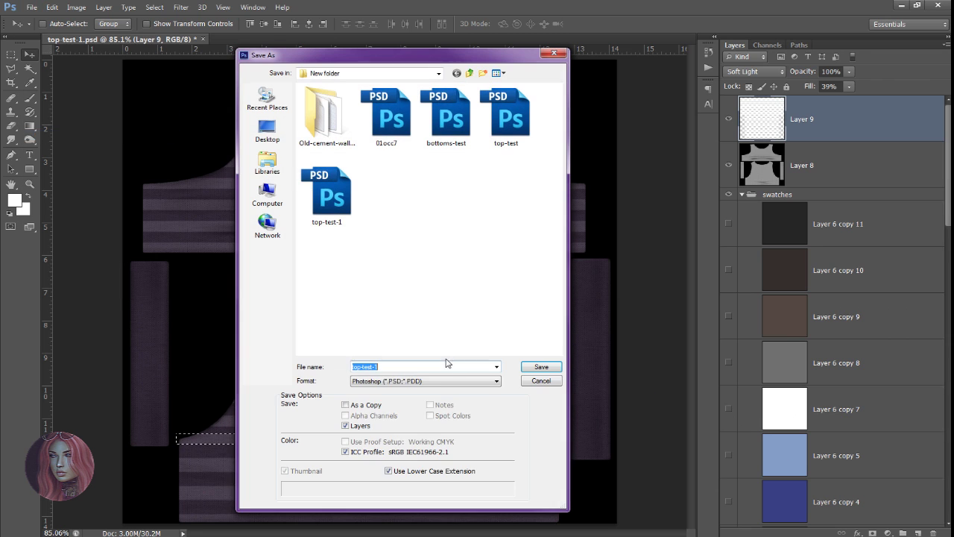
click(447, 381)
click(428, 453)
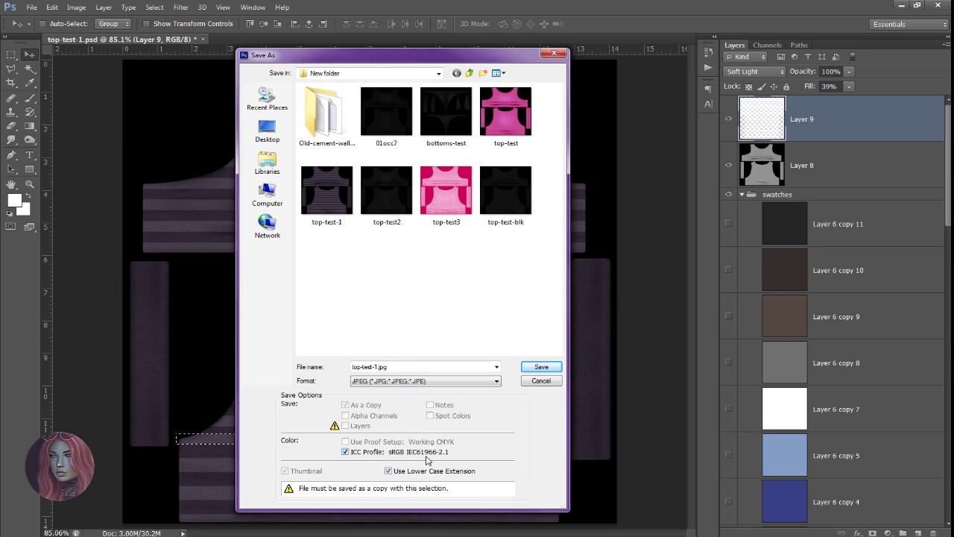
key(Return)
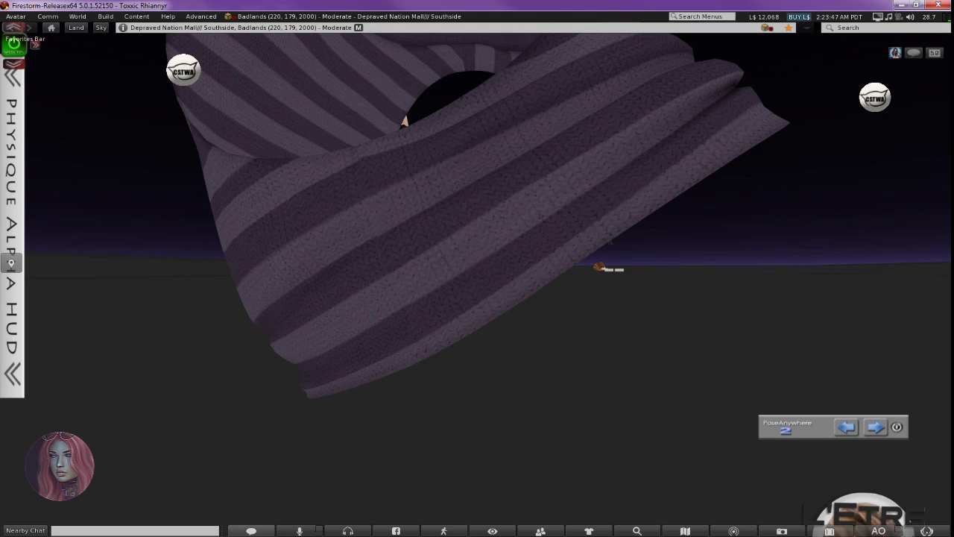
Return to Photoshop, save the texture over top-test-1 as a JPEG at quality 12, and check the seam in Firestorm
key(alt+Tab)
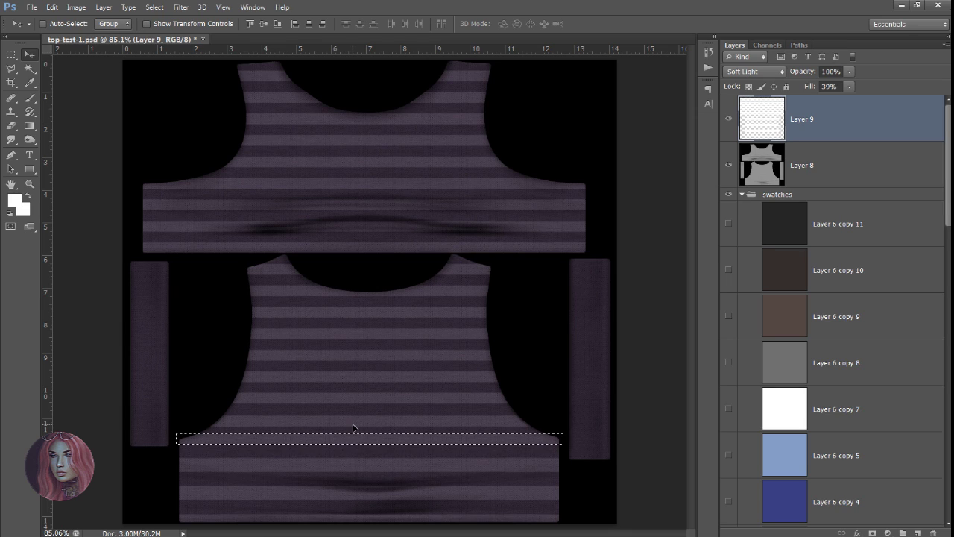
click(31, 7)
click(45, 136)
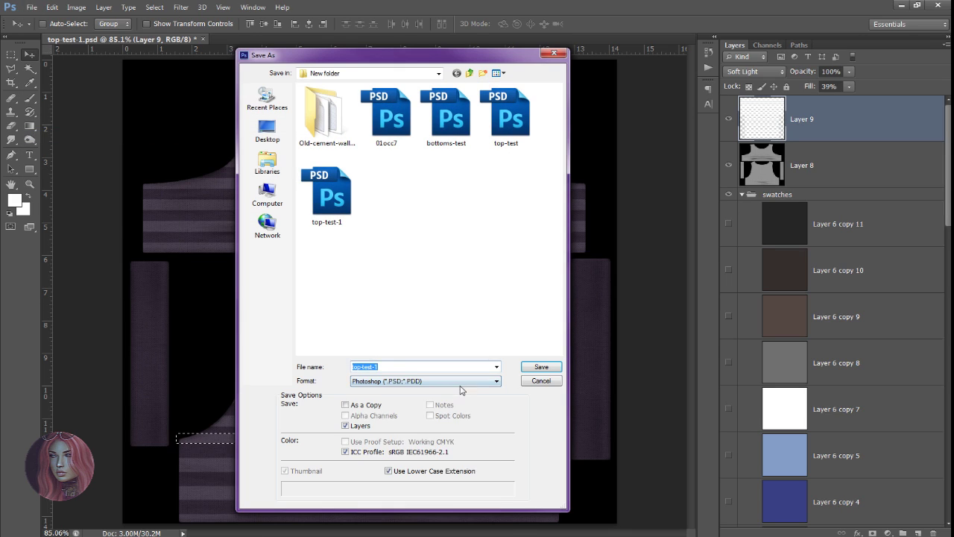
click(459, 382)
click(439, 458)
key(Return)
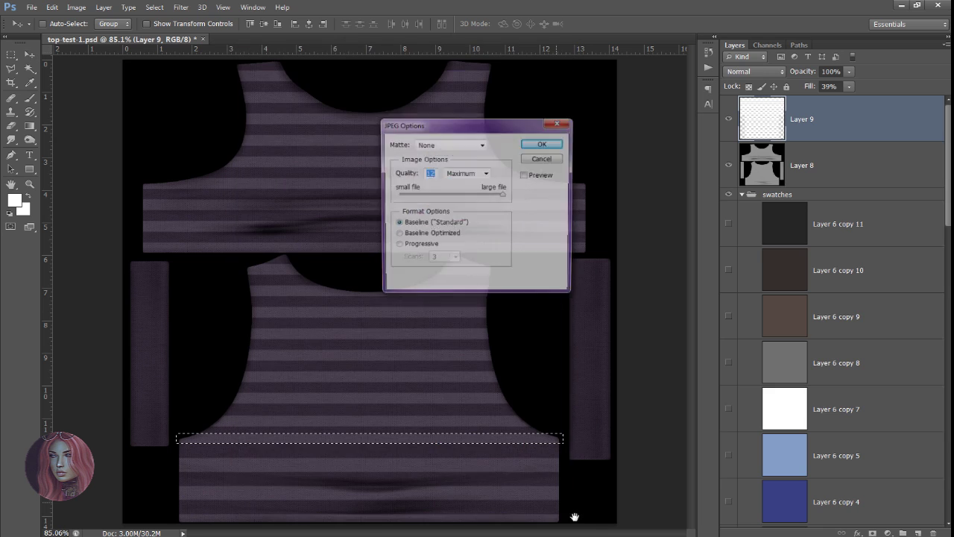
key(Return)
key(alt+Tab)
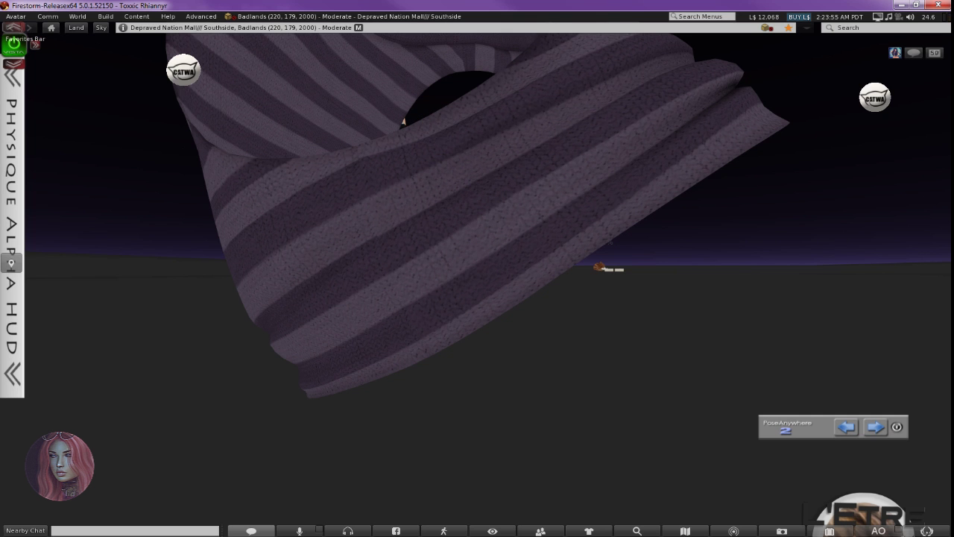
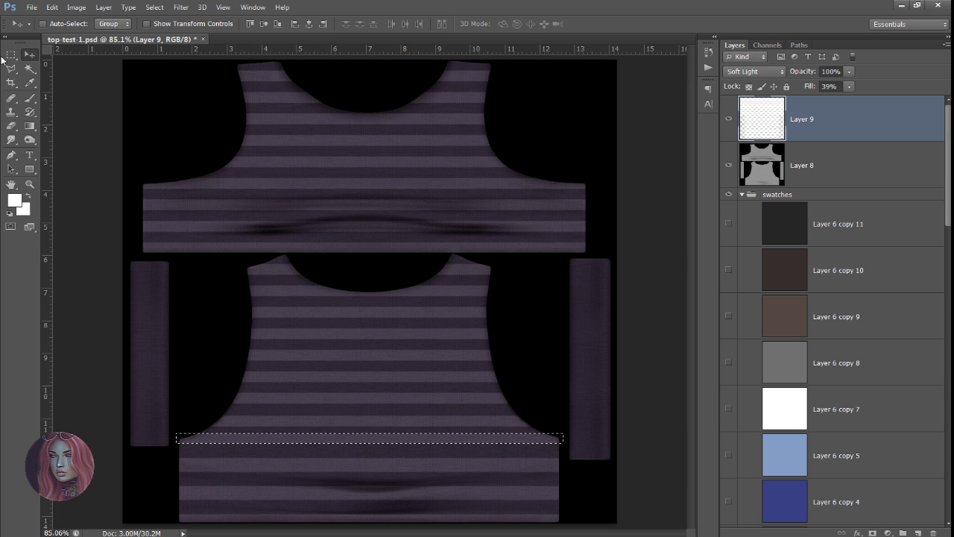
Clear the stripe selection in Photoshop and examine the striped top from several sides in Firestorm, comparing it with the flat texture
click(12, 54)
click(377, 379)
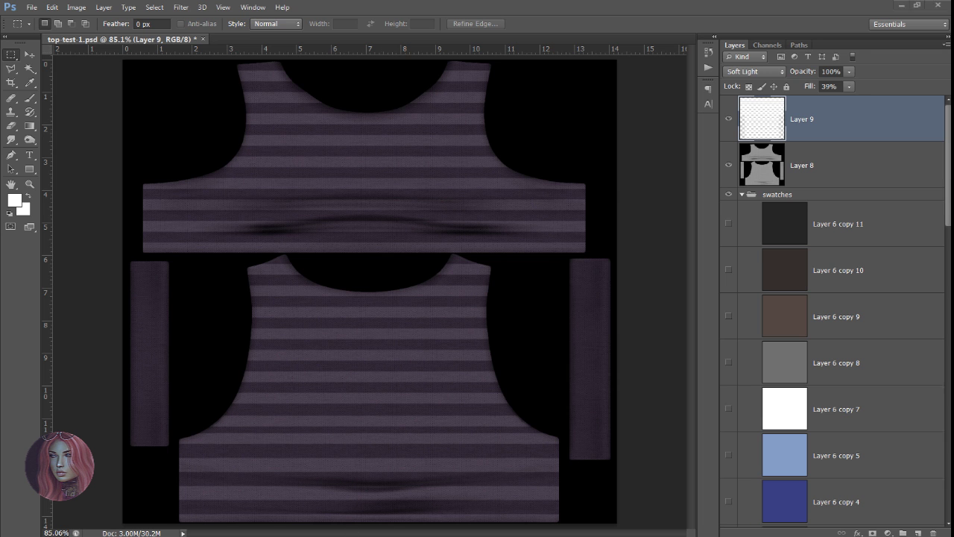
key(alt+Tab)
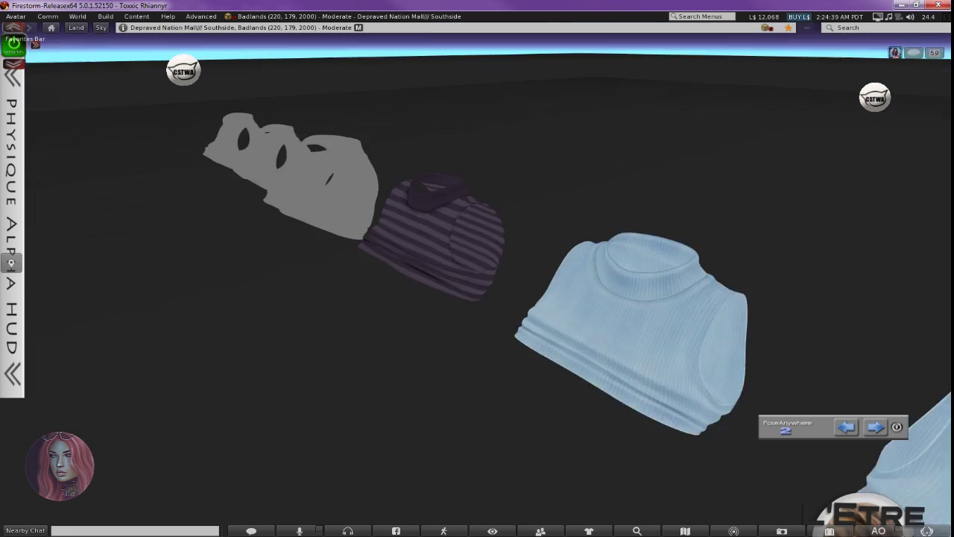
mouse_move(621, 258)
mouse_down()
mouse_move(604, 287)
mouse_move(574, 259)
mouse_move(516, 345)
mouse_up()
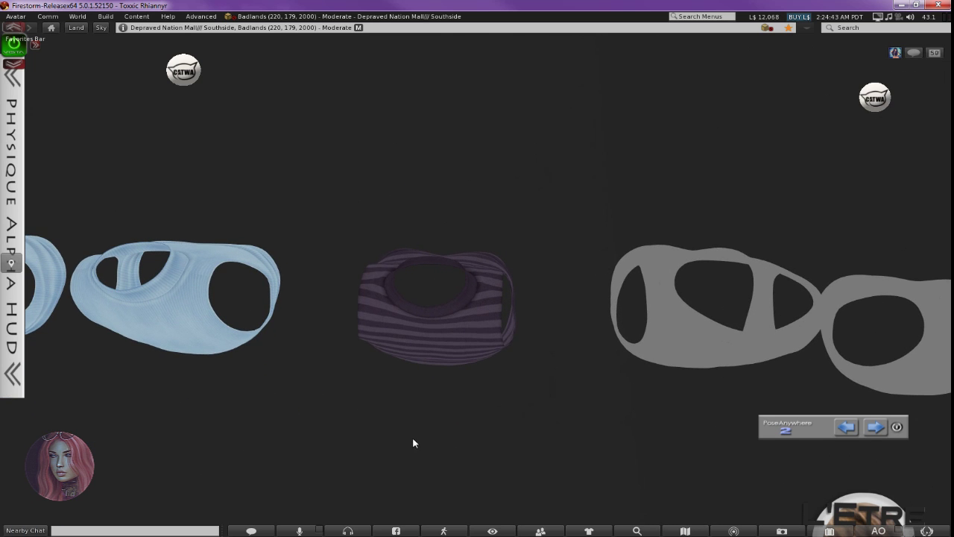
drag(436, 335, 419, 254)
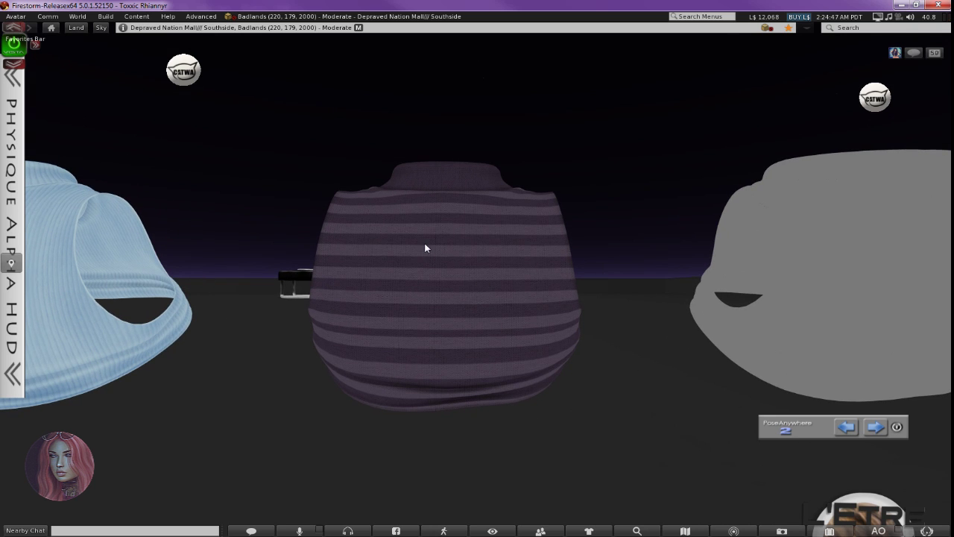
click(249, 531)
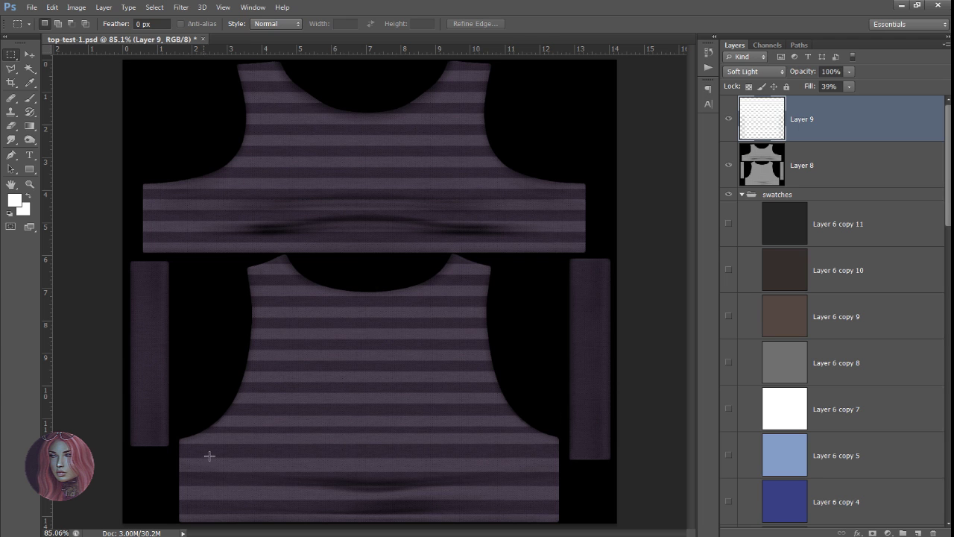
key(alt+Tab)
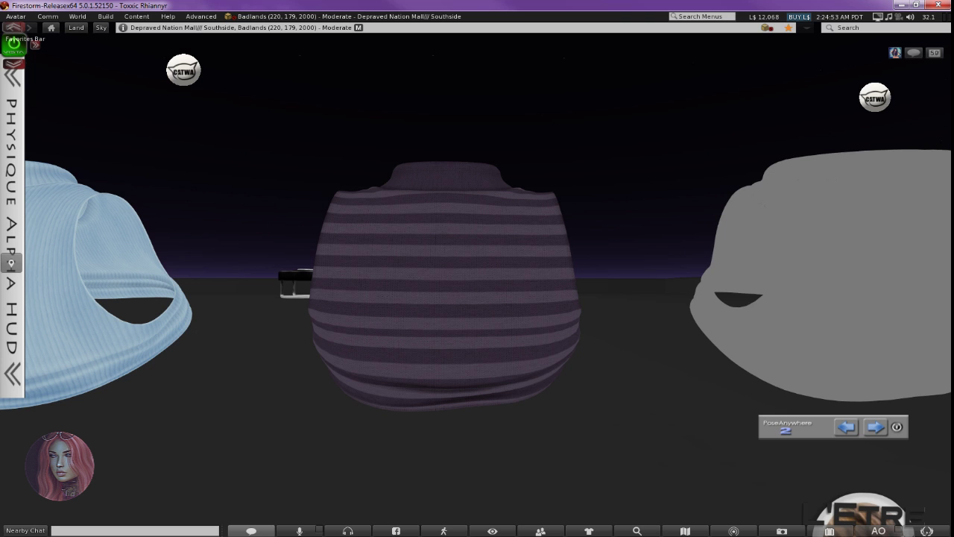
click(638, 531)
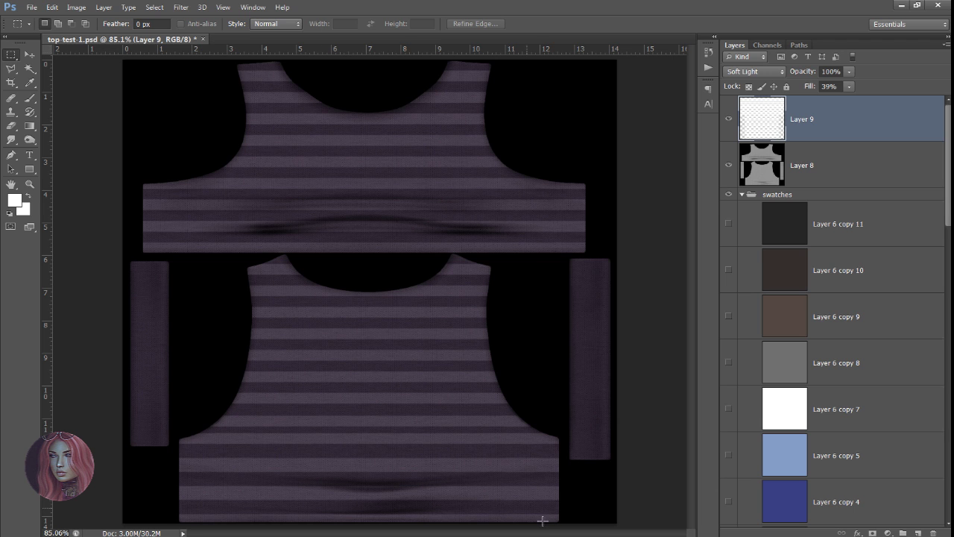
key(alt+Tab)
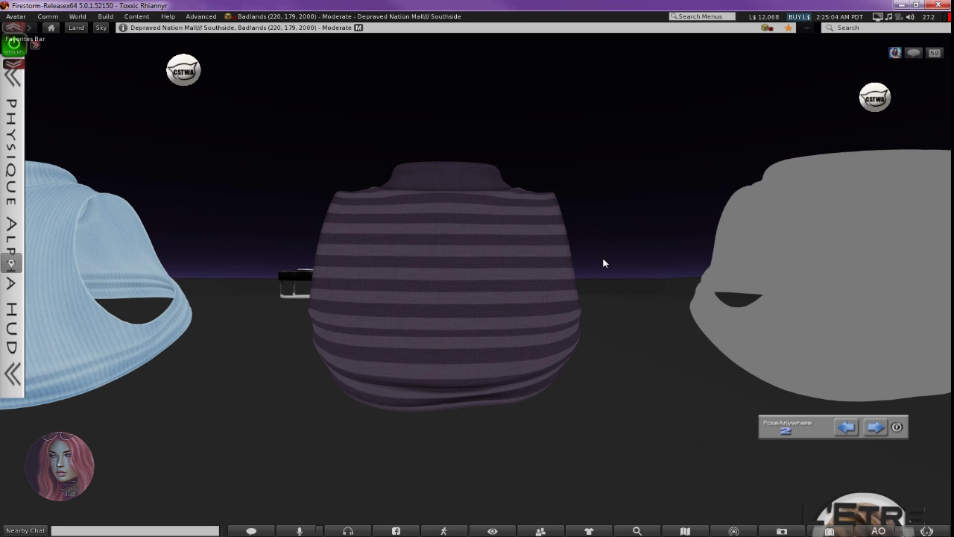
drag(545, 303, 441, 337)
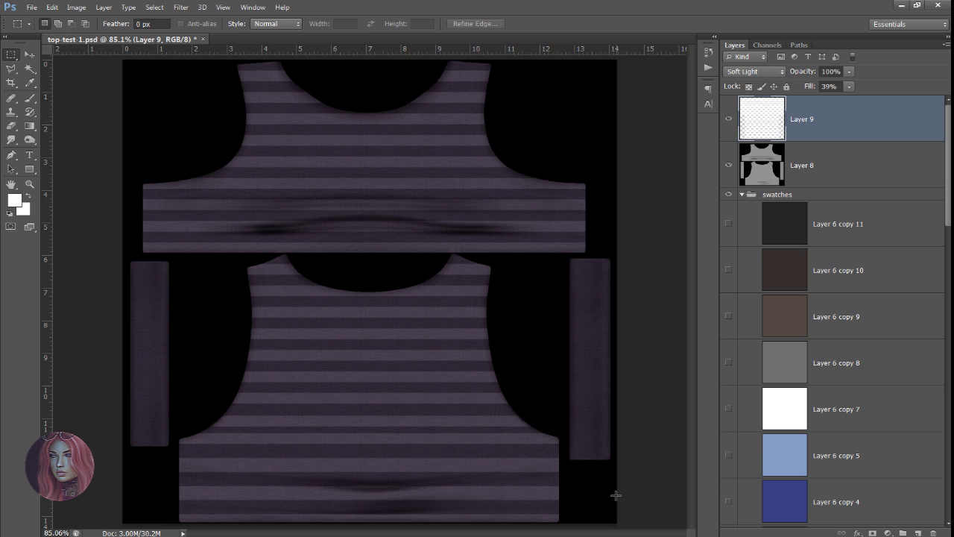
Examine how the stripes meet at the opposite side seam beneath the armhole in Firestorm
click(30, 183)
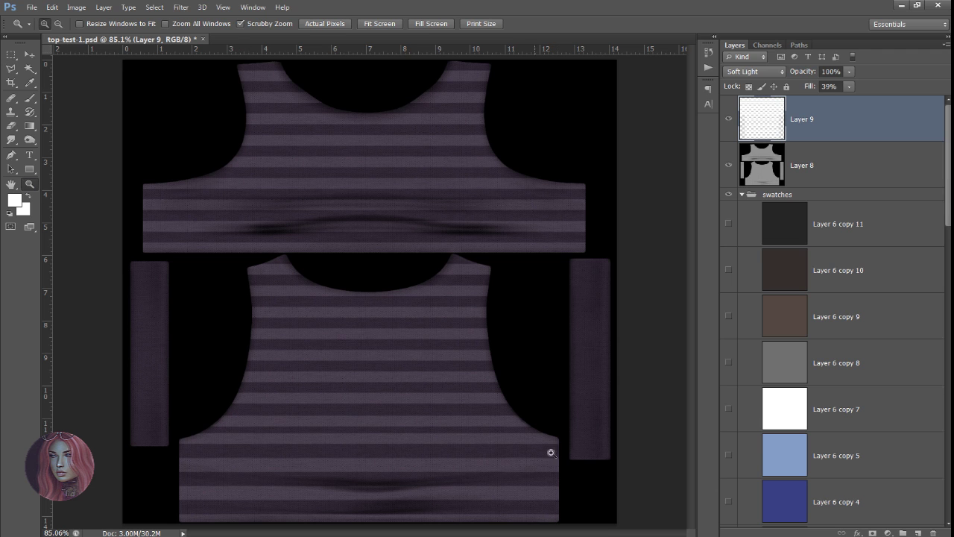
drag(590, 471, 532, 426)
scroll(531, 426, down, 3)
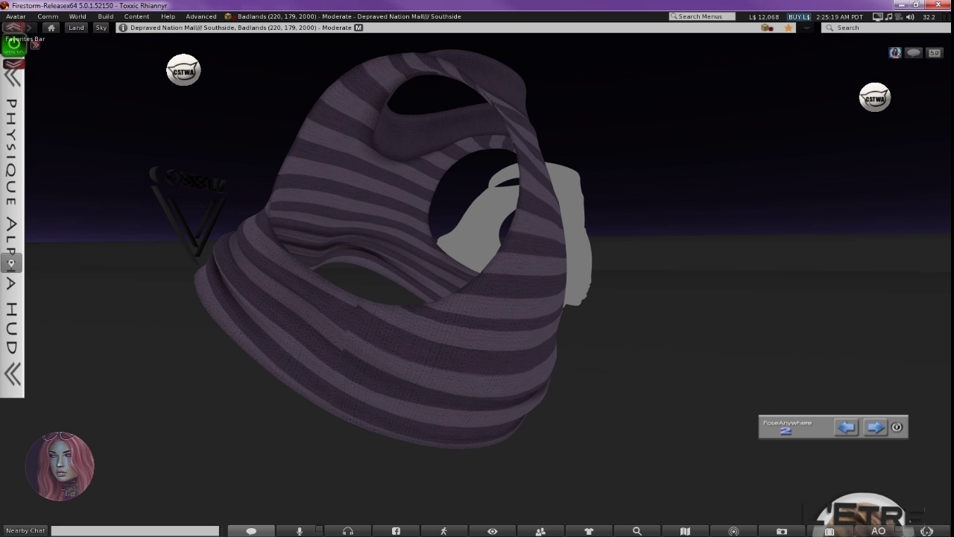
alt+click(365, 369)
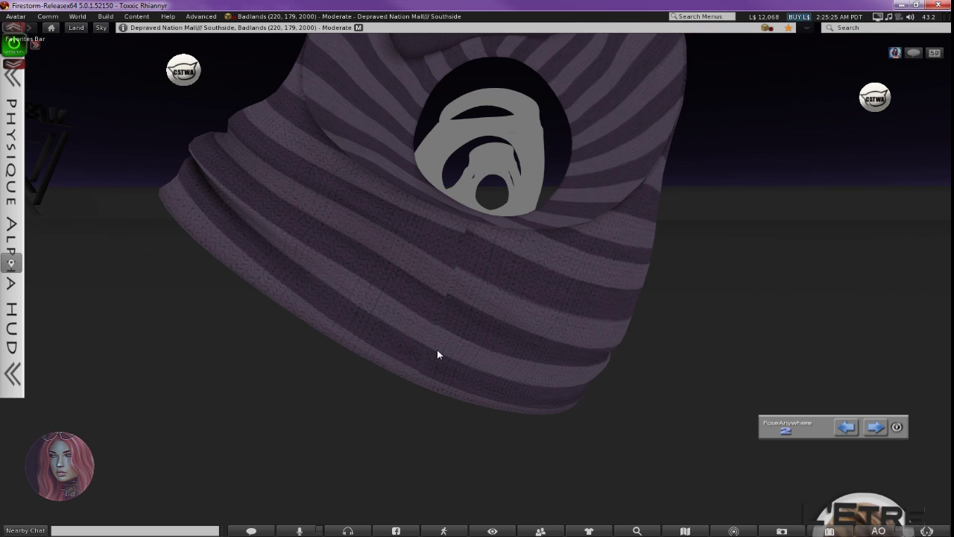
alt+drag(520, 282, 468, 294)
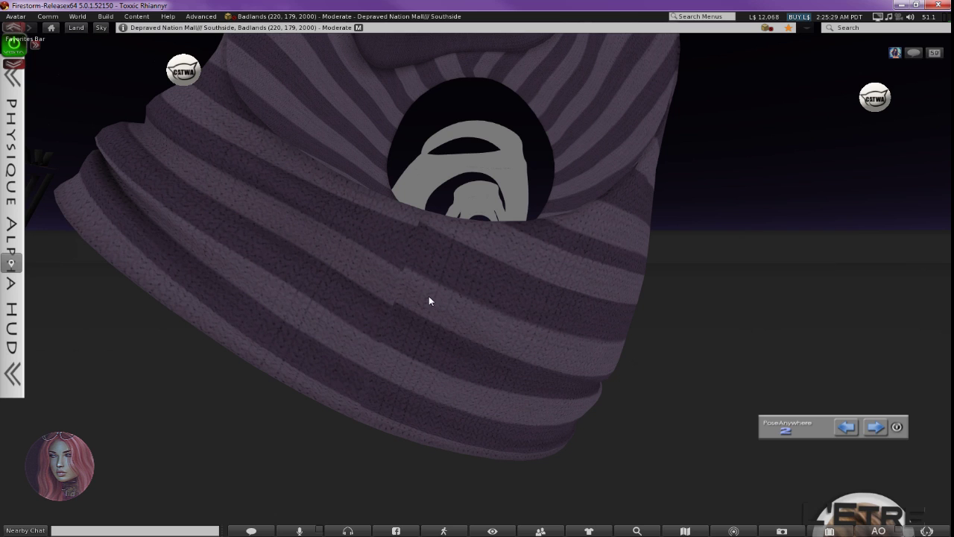
Return to Photoshop and try nudging the marqueed right end of the lower piece's first light stripe below the armhole-base stripe slightly down
key(alt+Tab)
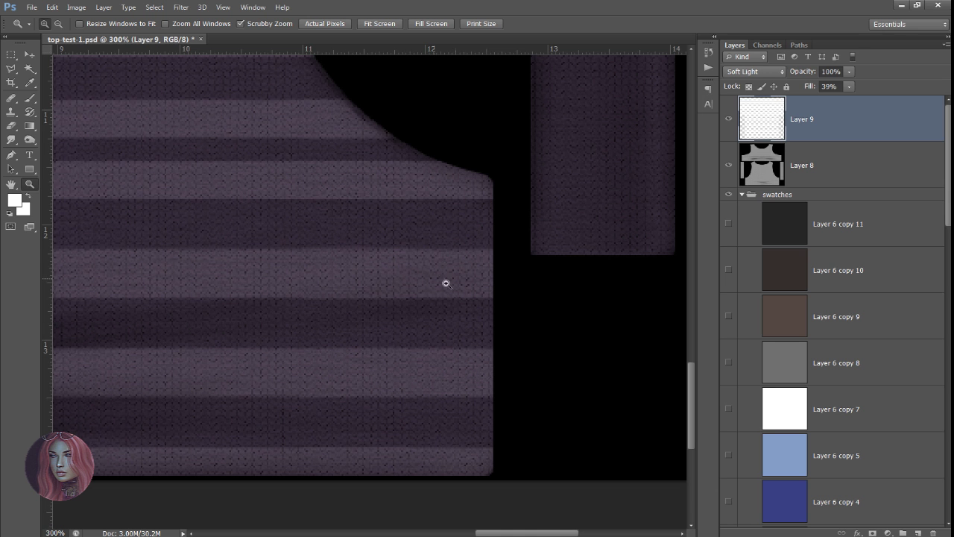
click(11, 55)
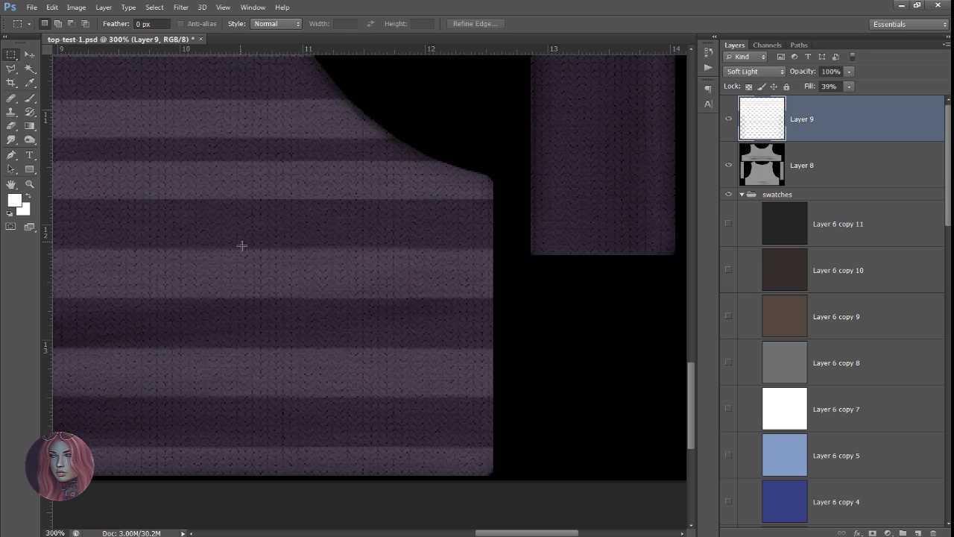
drag(228, 238, 510, 315)
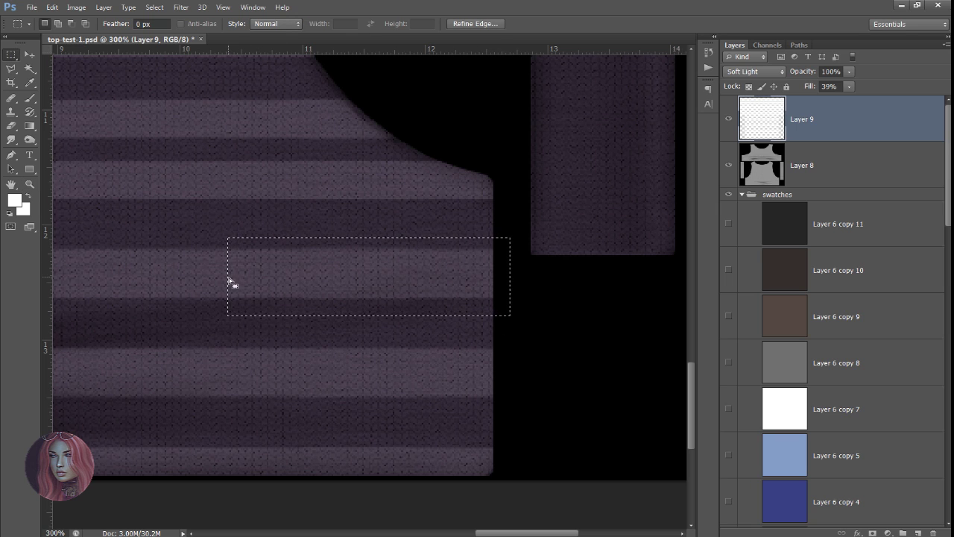
click(28, 55)
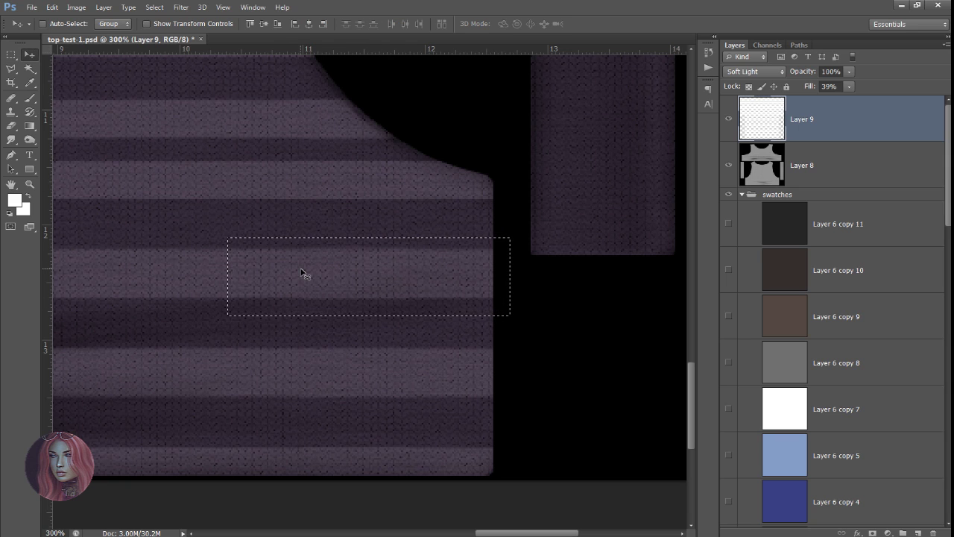
key(ctrl+z)
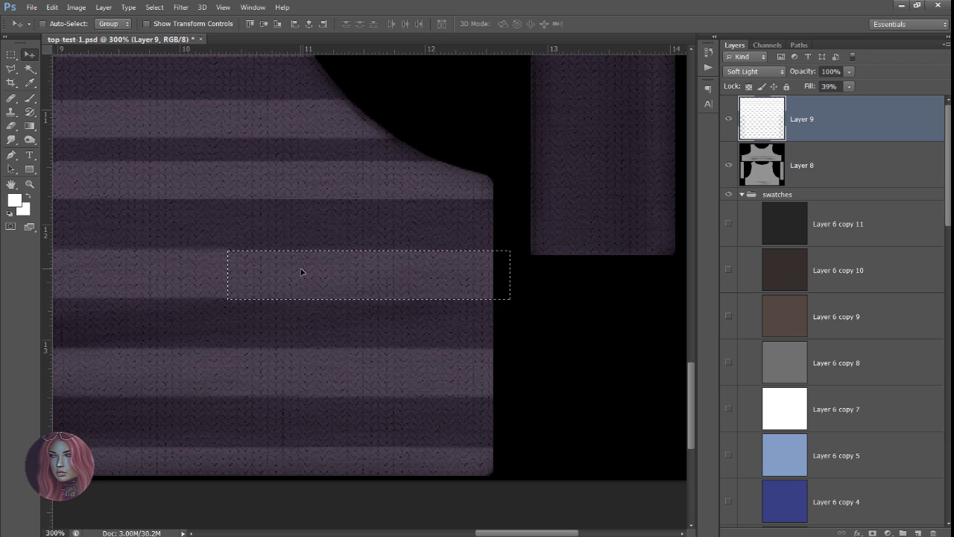
key(Down)
key(Down)
key(Down)
key(Down)
key(Down)
key(Down)
Save the texture over top-test-1 as a JPEG to test the seam, and undo the right-end stripe nudge
click(31, 7)
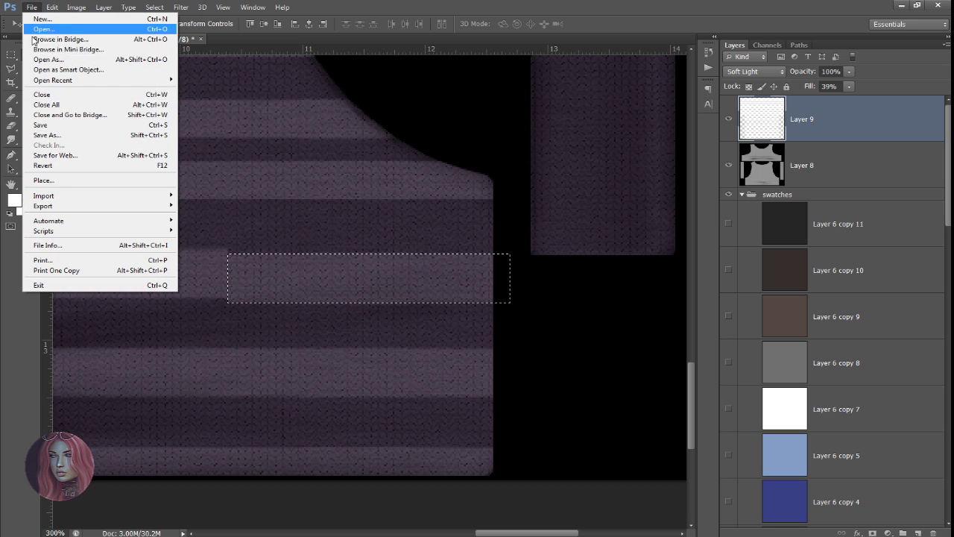
click(32, 135)
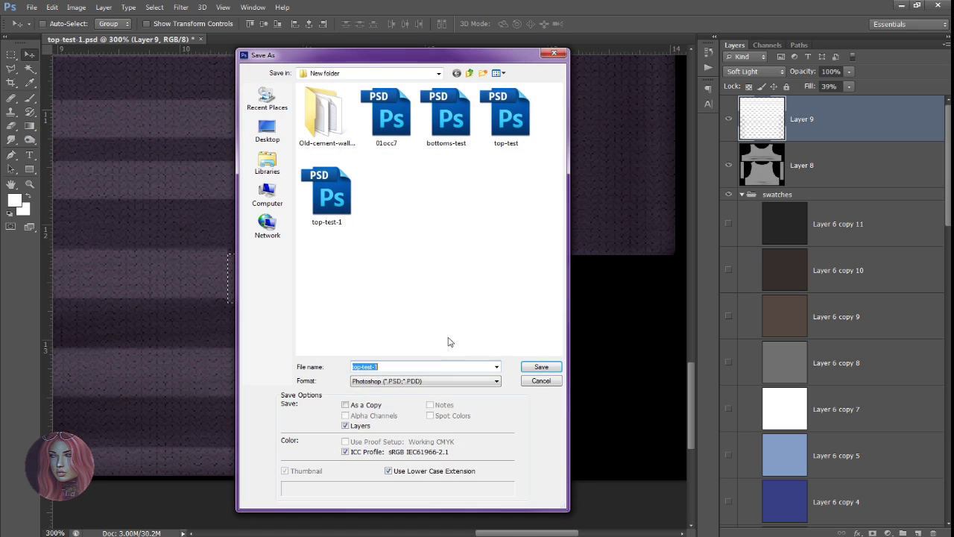
click(446, 384)
click(407, 452)
key(Return)
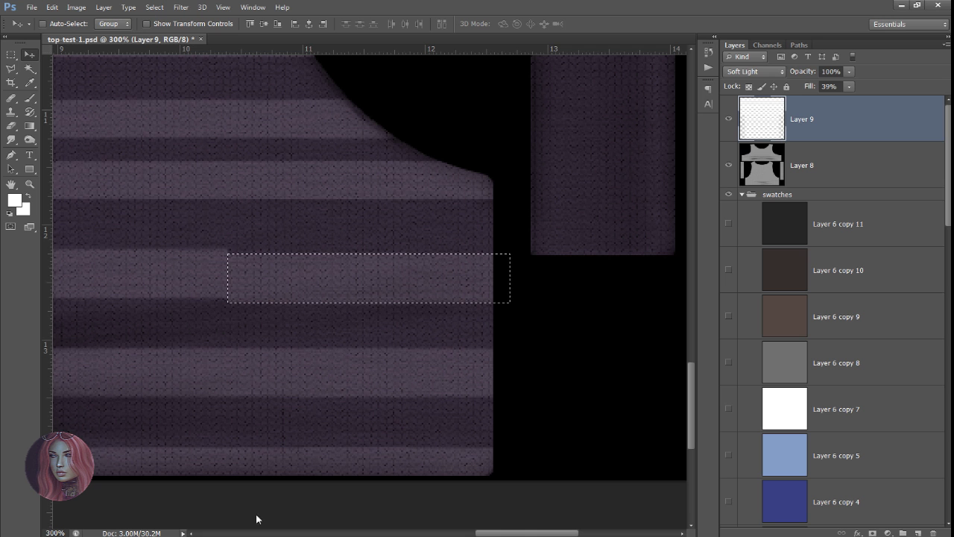
key(ctrl+z)
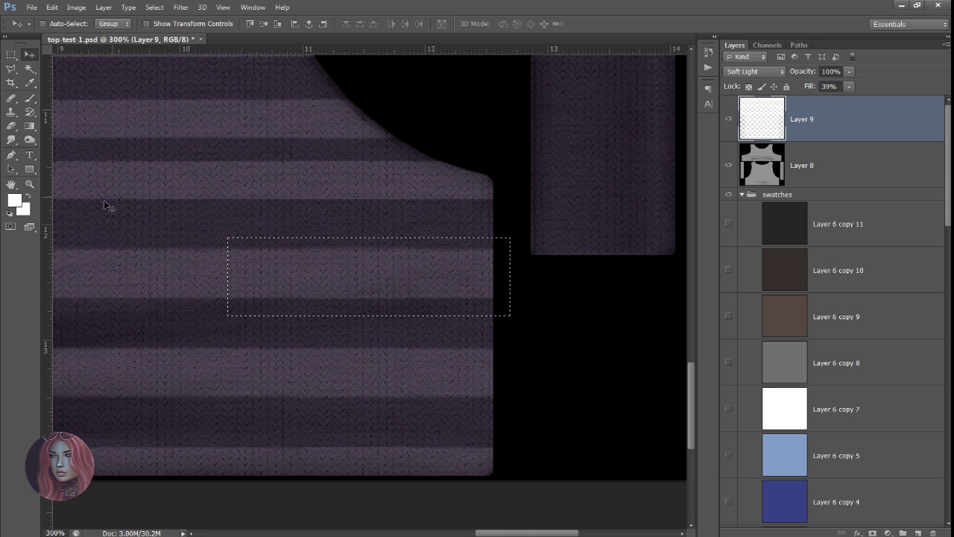
Marquee-select the left end of the same light stripe on the lower piece and nudge it slightly down
click(11, 54)
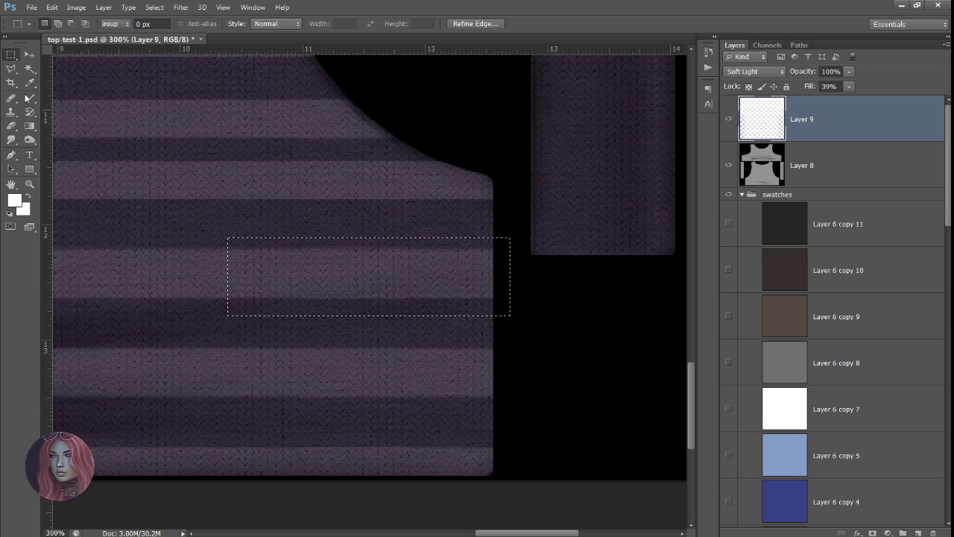
click(12, 184)
drag(70, 214, 664, 222)
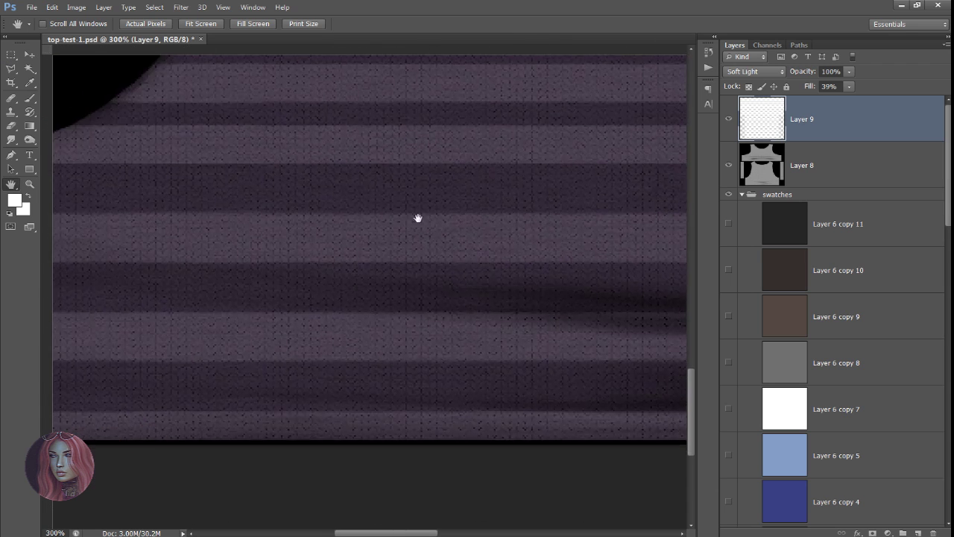
click(11, 54)
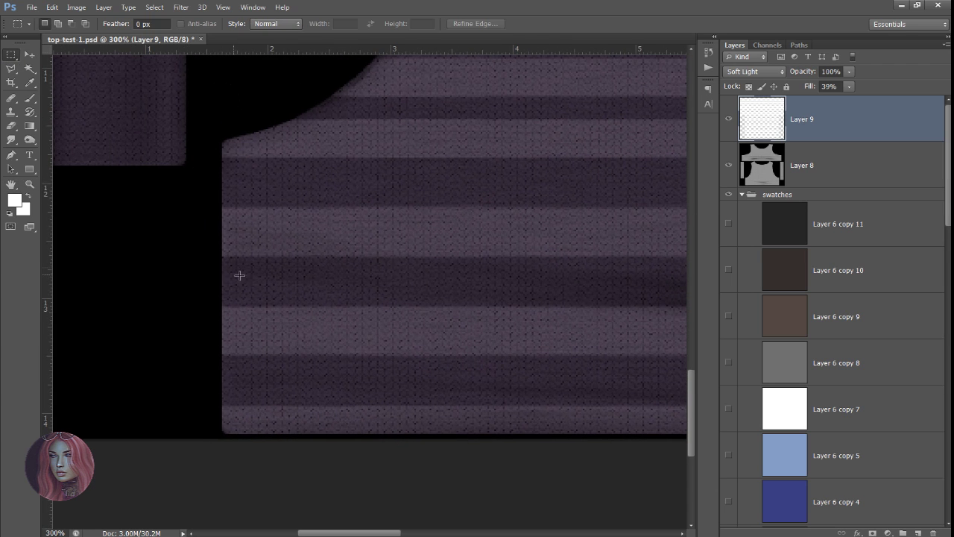
drag(198, 198, 421, 282)
click(28, 54)
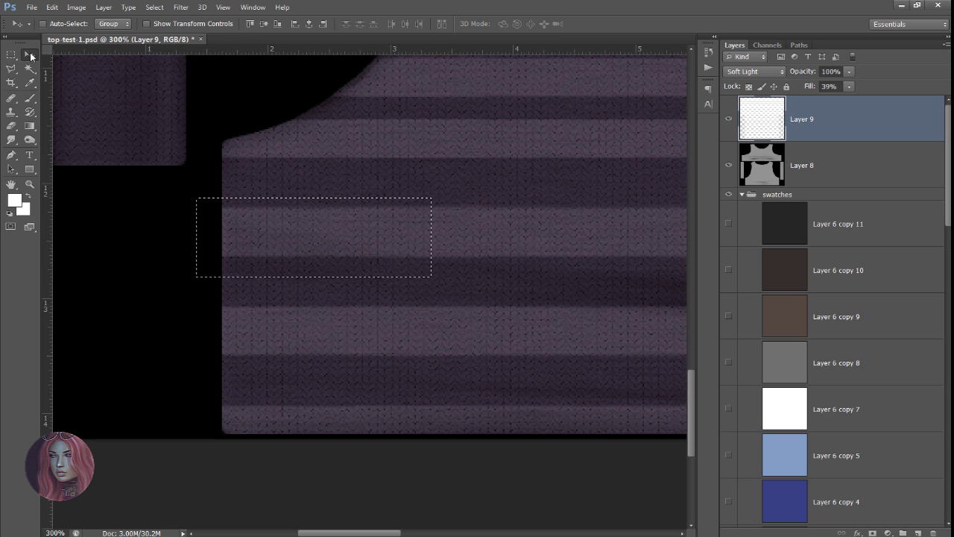
key(ctrl+z)
key(Down)
key(Down)
key(Down)
key(Down)
key(Down)
key(Down)
key(Down)
key(Down)
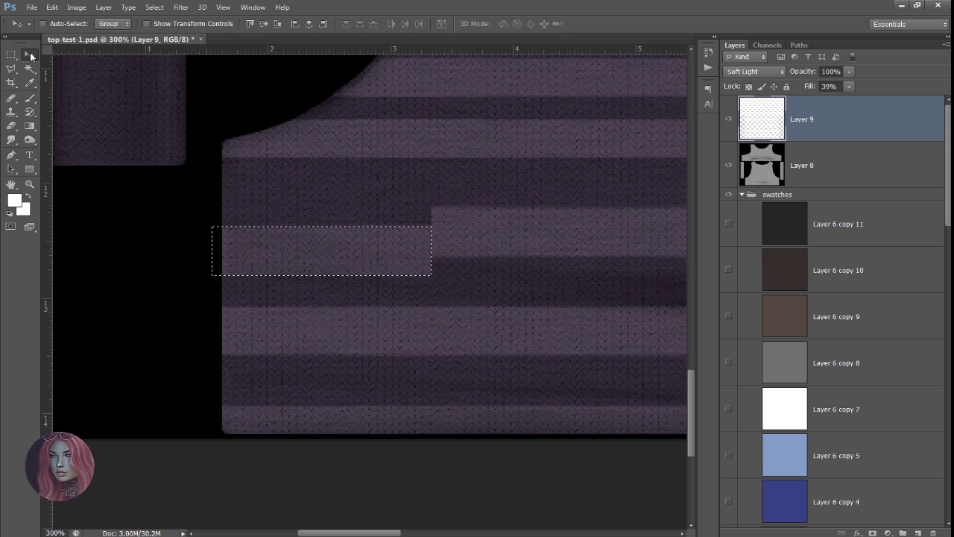
key(Up)
key(Up)
key(Up)
key(Up)
key(Up)
key(Up)
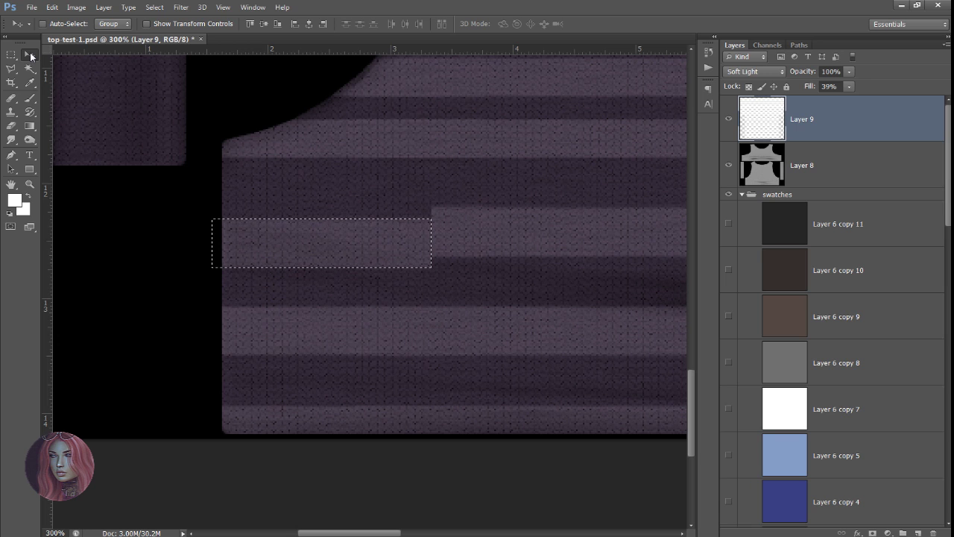
Save the texture with the lowered left stripe end as a JPEG named top-test-1 and check the seam in Firestorm
click(32, 8)
click(50, 135)
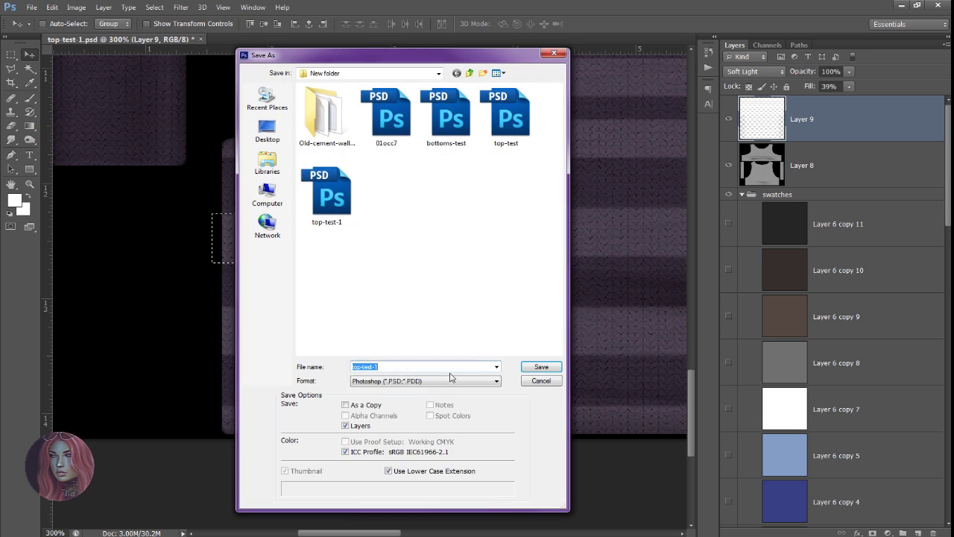
click(452, 381)
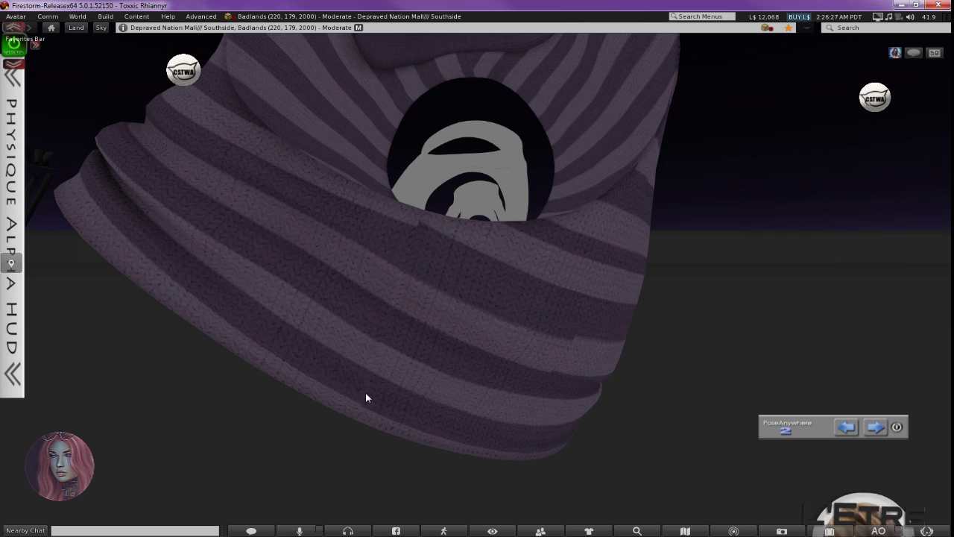
Return to Photoshop, marquee-select the left end of the light stripe at the armhole base, and nudge it slightly down
key(alt+Tab)
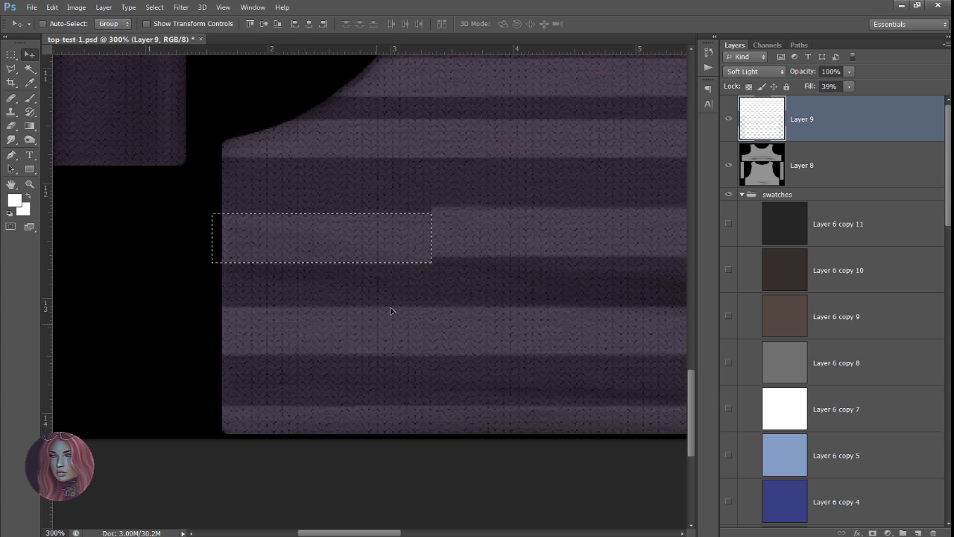
key(m)
click(215, 115)
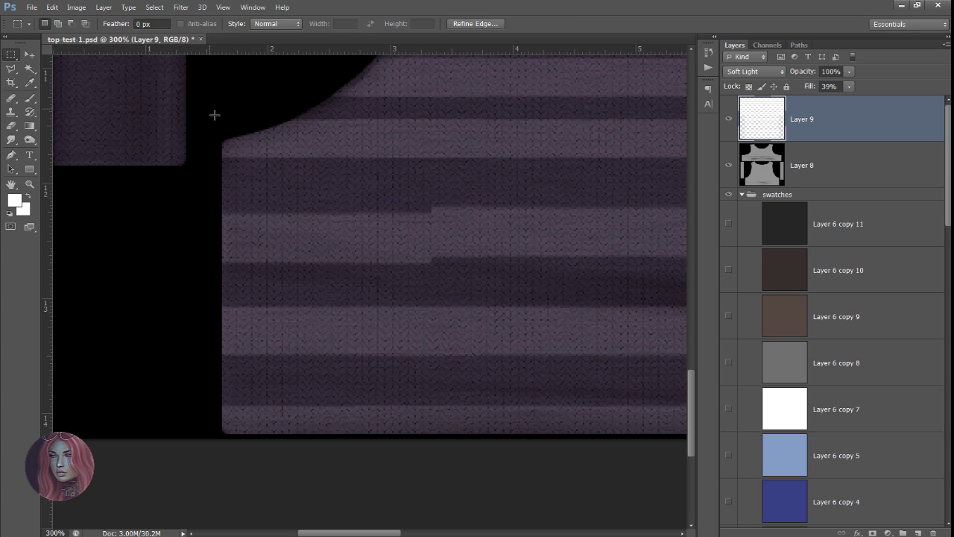
drag(209, 109, 416, 171)
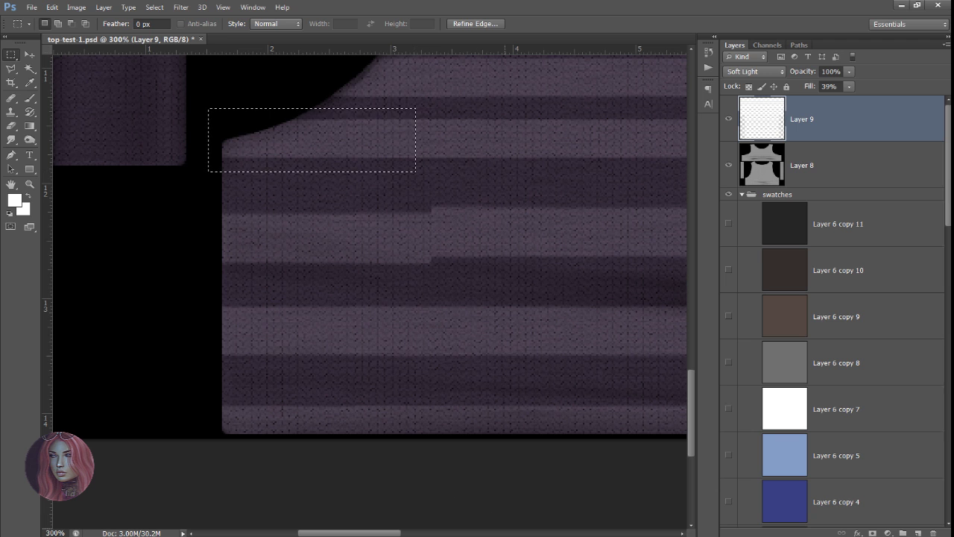
key(alt+Tab)
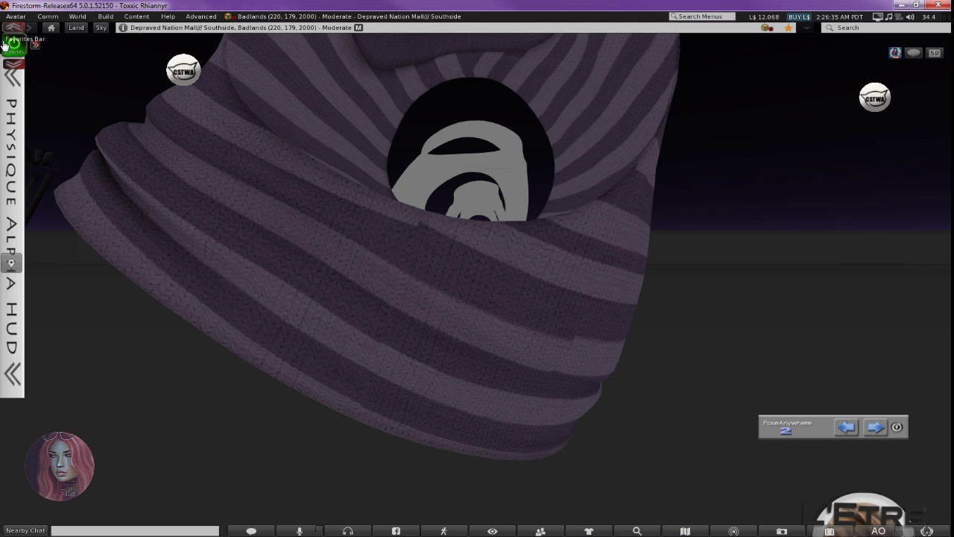
key(alt+Tab)
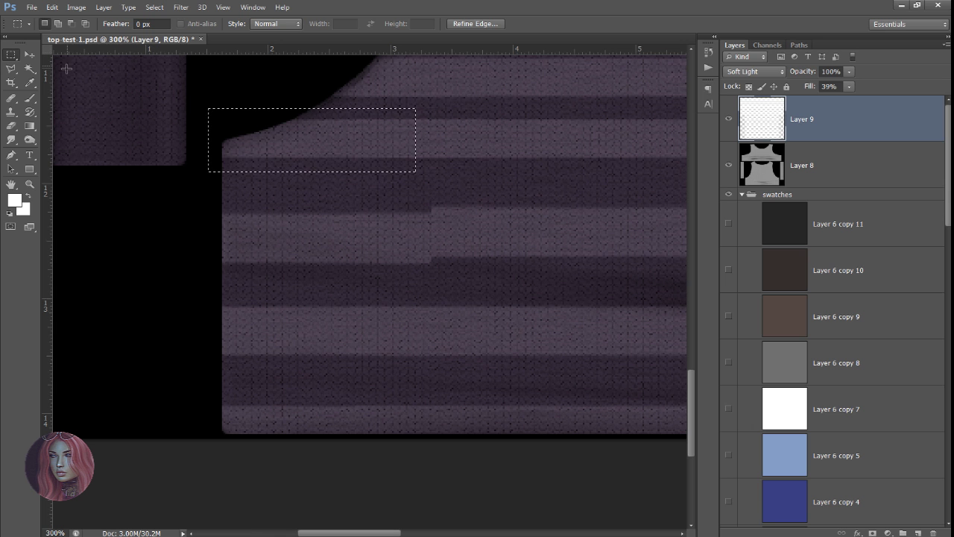
key(ctrl+z)
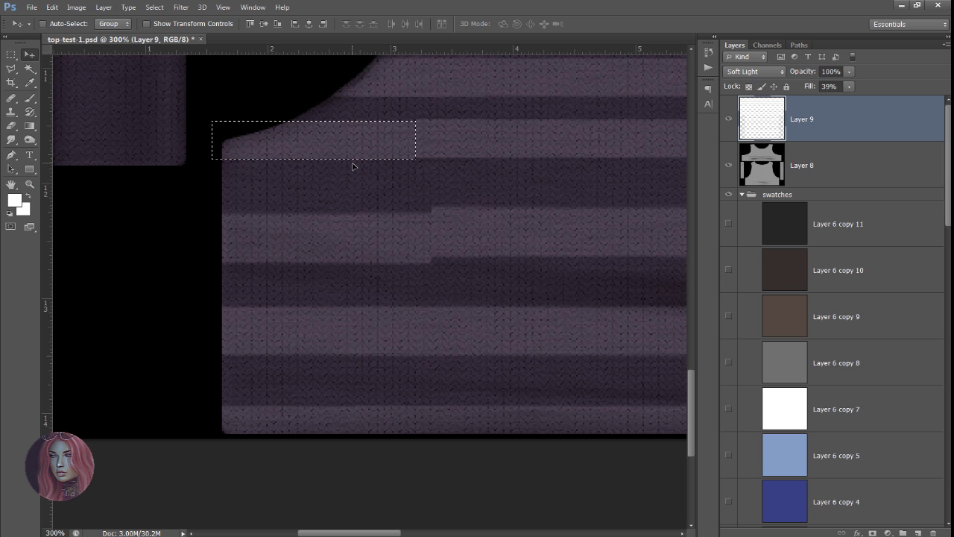
Save the texture with the lowered armhole-base stripe end as a JPEG named top-test-1 and check the seam in Firestorm
click(32, 8)
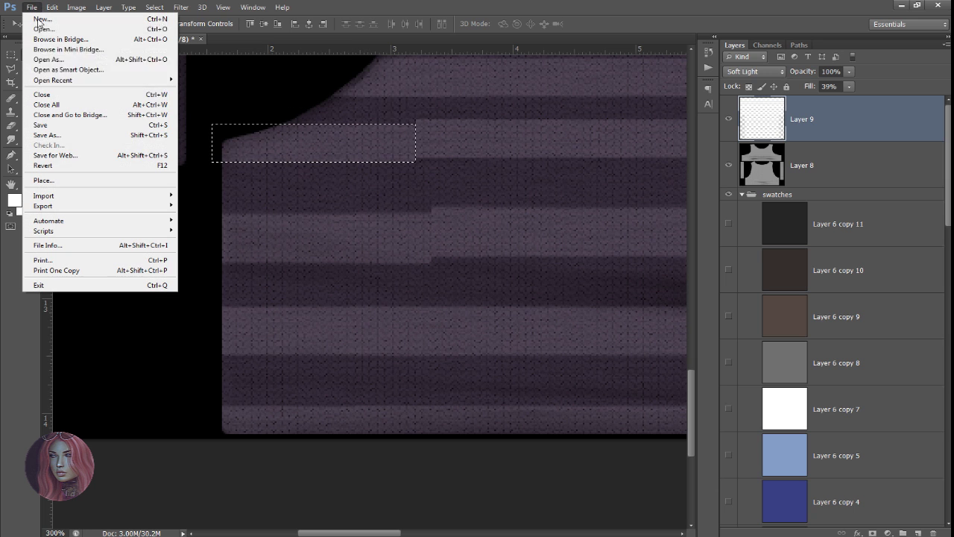
click(45, 135)
click(447, 381)
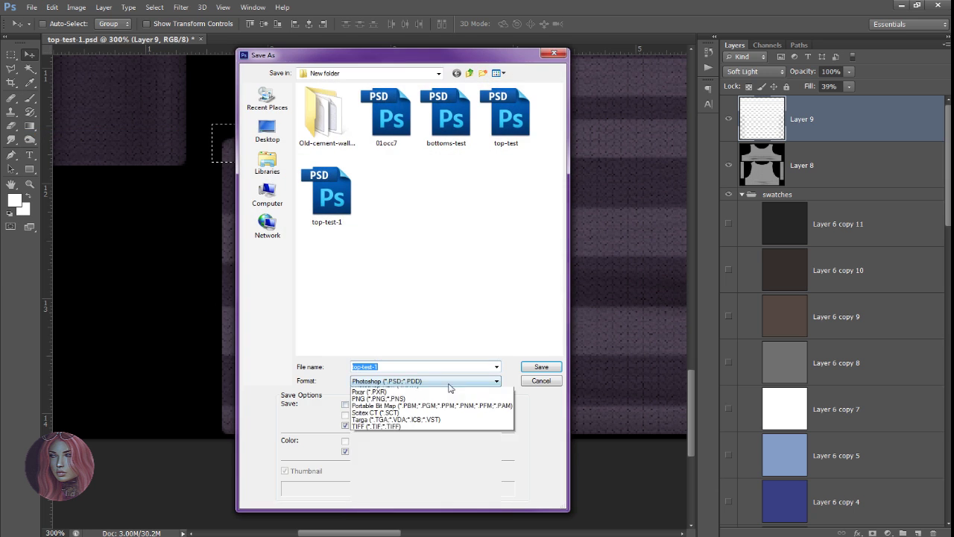
click(428, 458)
key(Return)
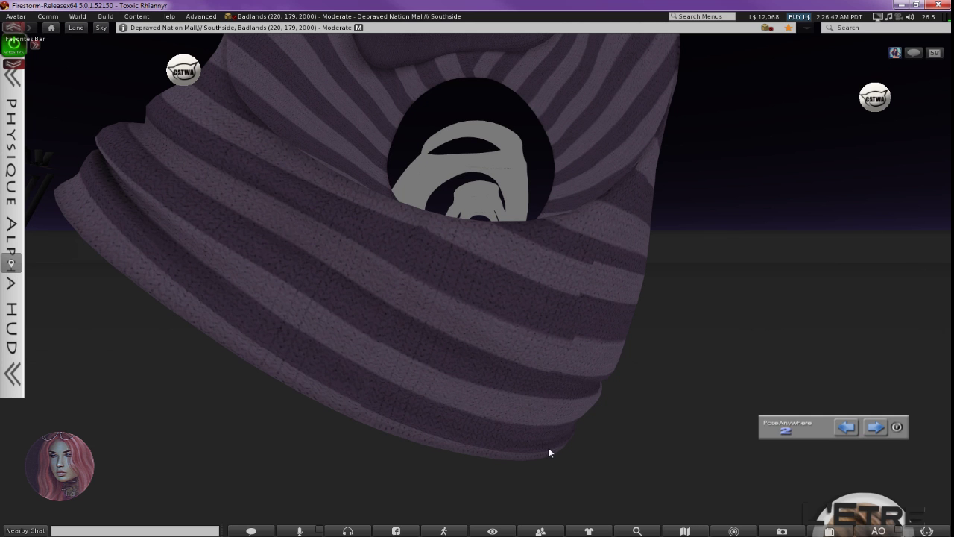
alt+click(533, 330)
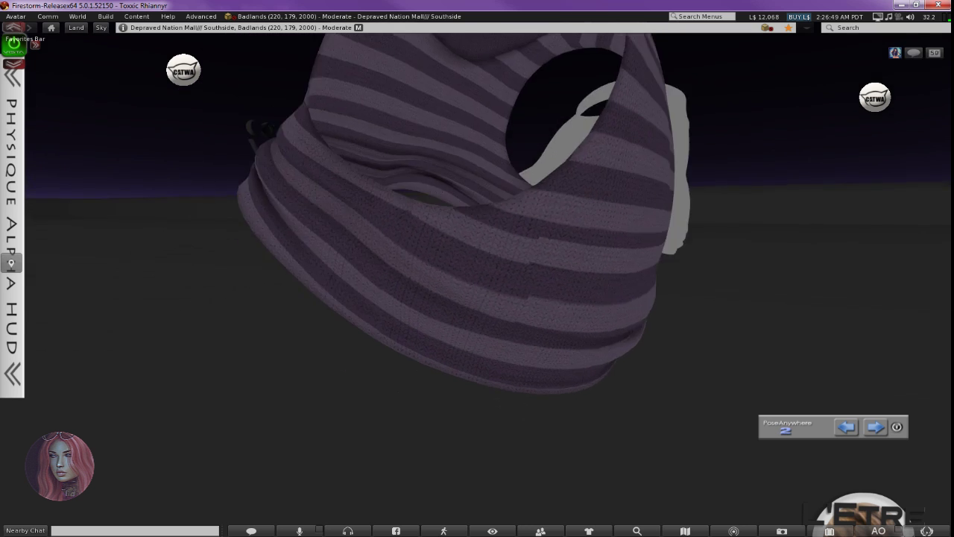
drag(587, 284, 395, 276)
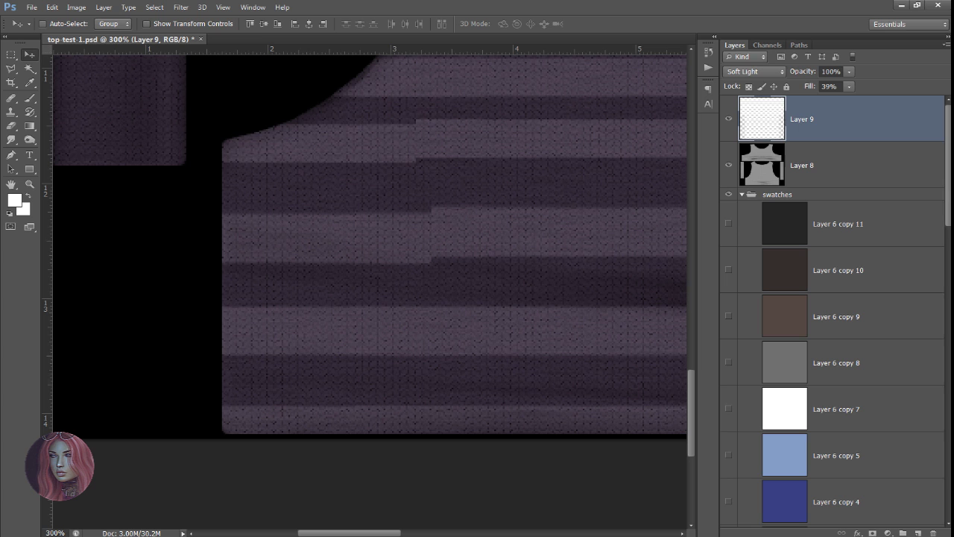
Return to Photoshop and clear the marquee around the lowered stripe end
drag(213, 125, 415, 162)
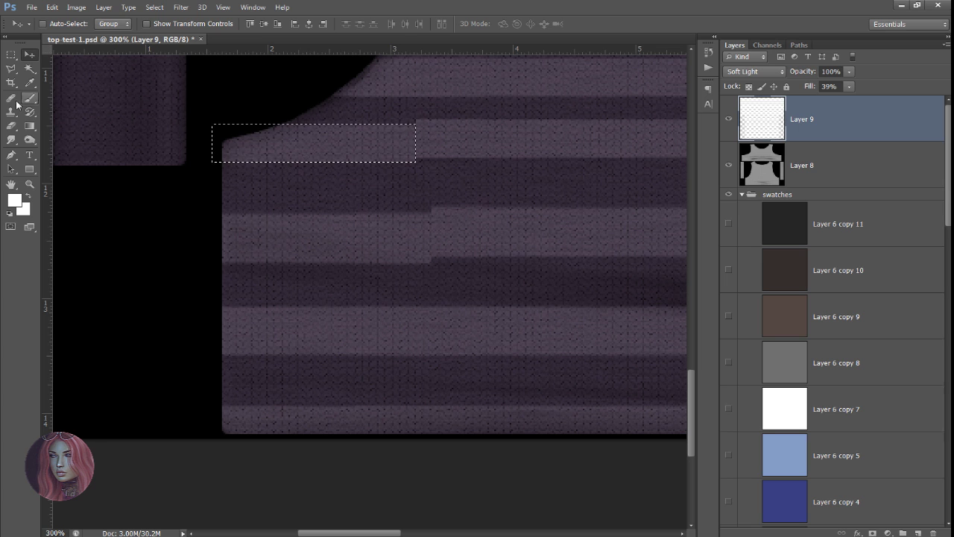
click(10, 55)
click(486, 184)
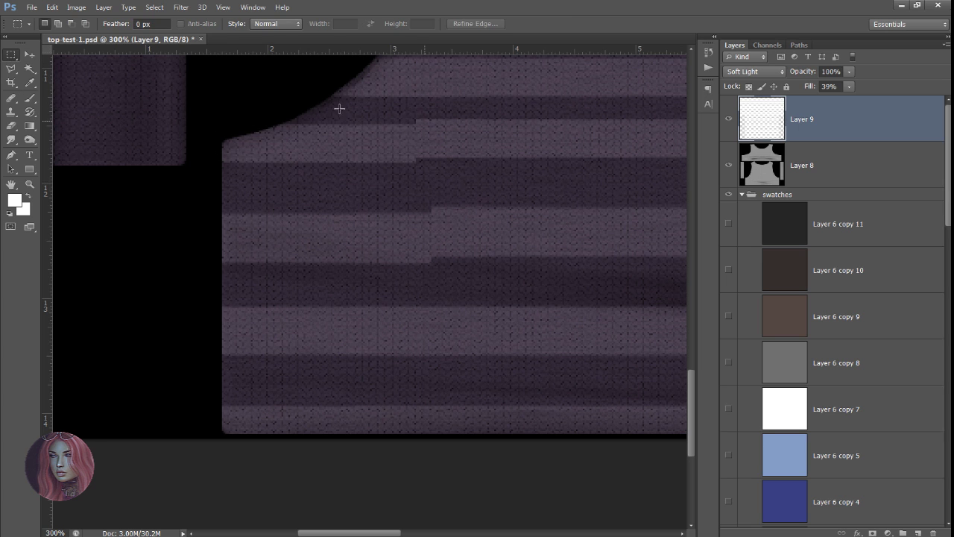
Outline the stepped break in the armhole-base light stripe with the Polygonal Lasso, sloping its upper and lower edges to bridge the offset
click(17, 70)
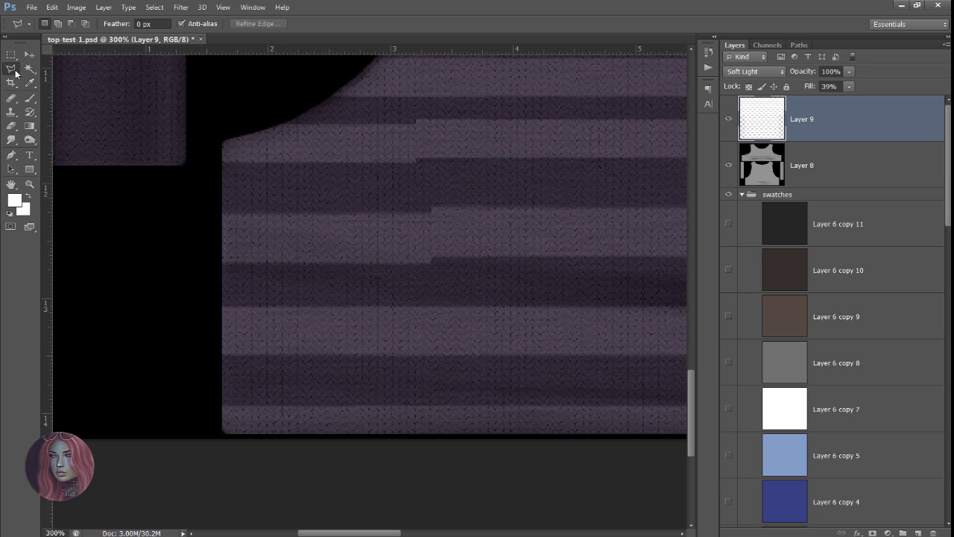
right_click(16, 72)
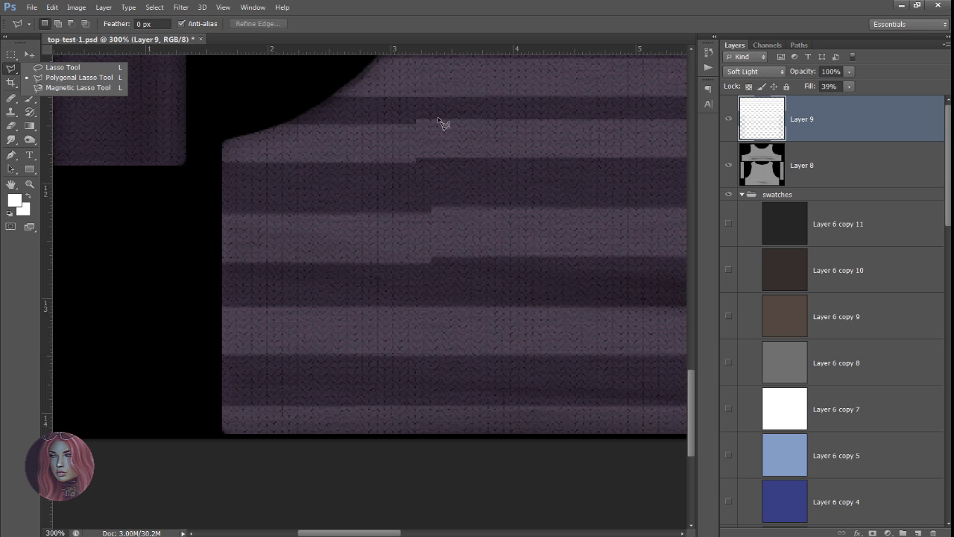
click(25, 186)
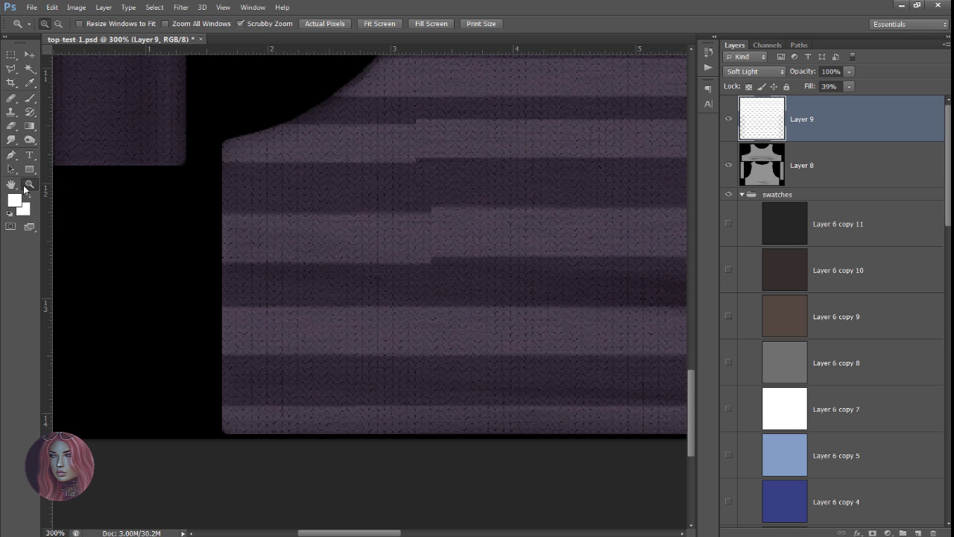
click(404, 113)
click(363, 109)
scroll(338, 191, up, 2)
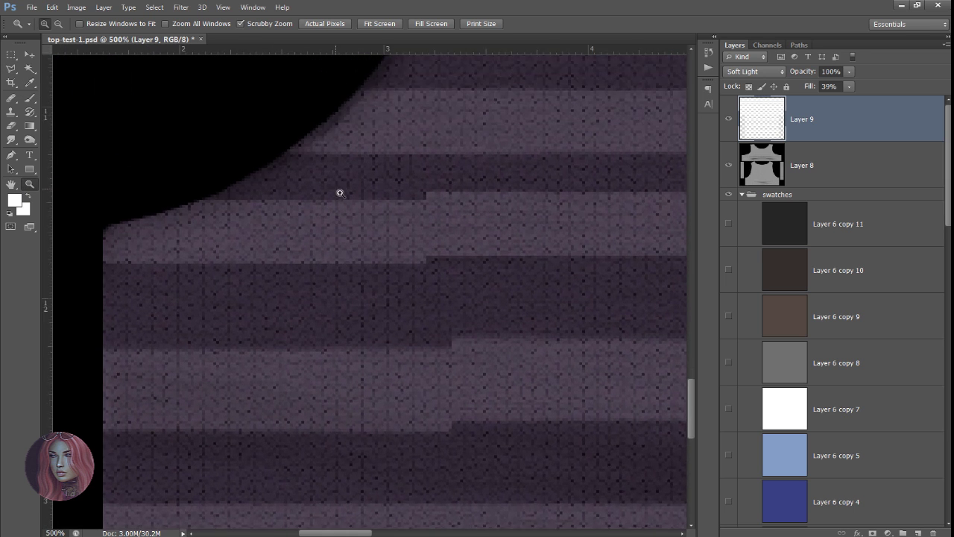
click(11, 68)
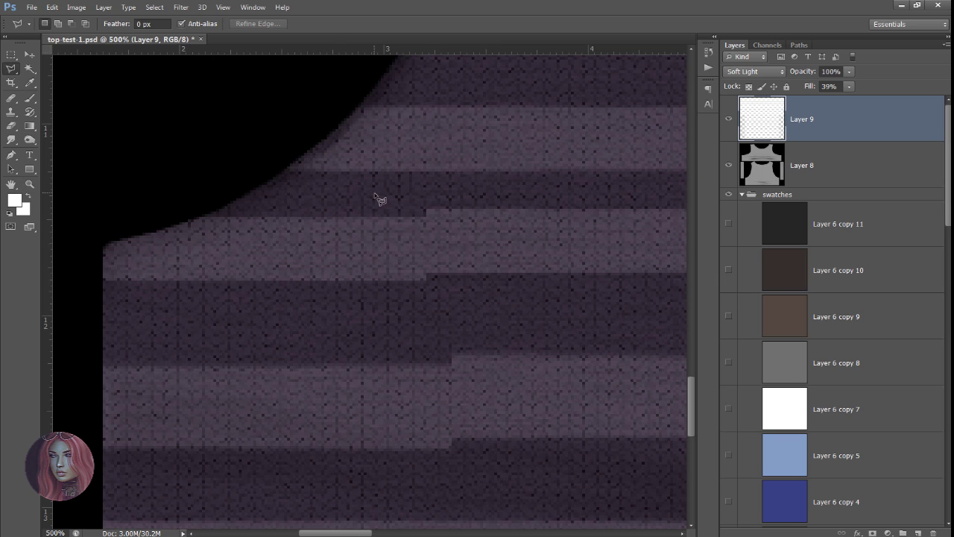
click(426, 209)
click(202, 217)
click(215, 281)
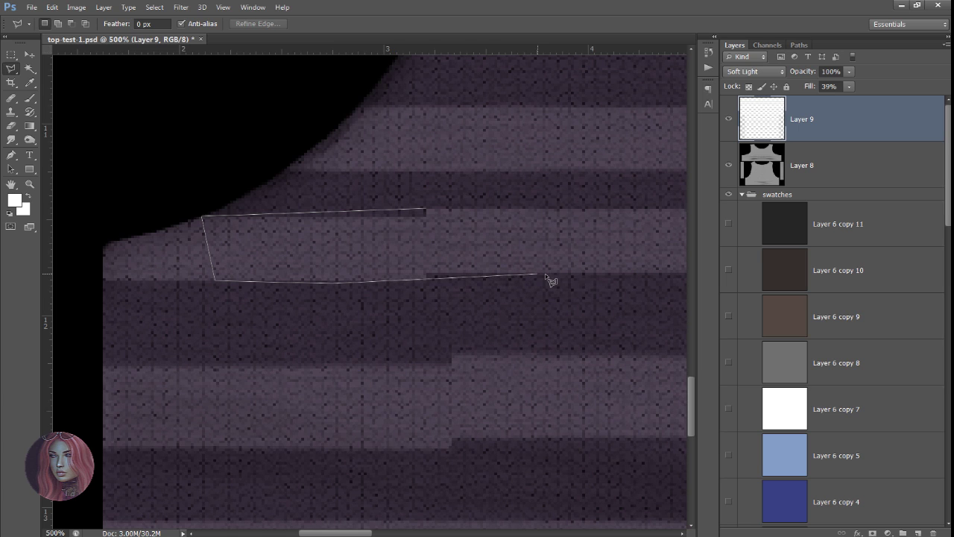
click(636, 272)
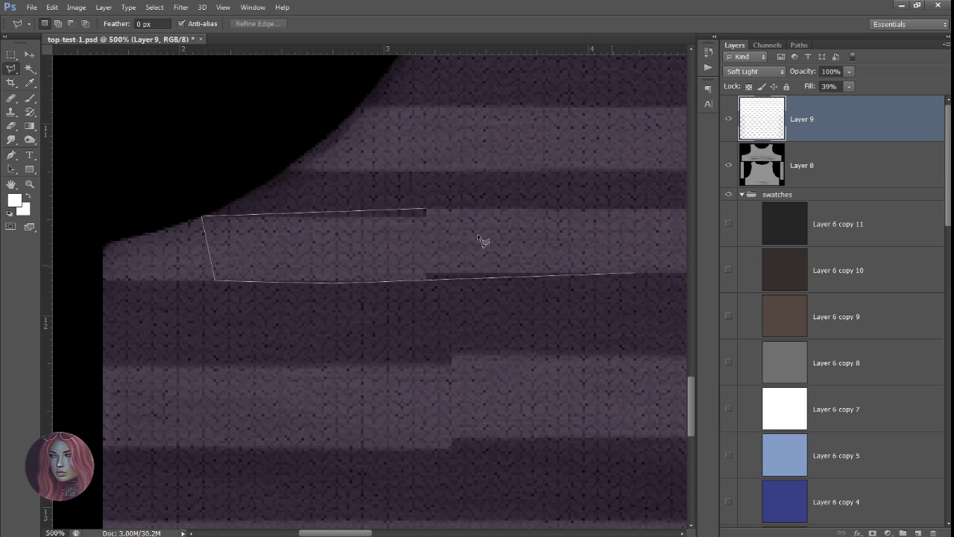
double_click(428, 211)
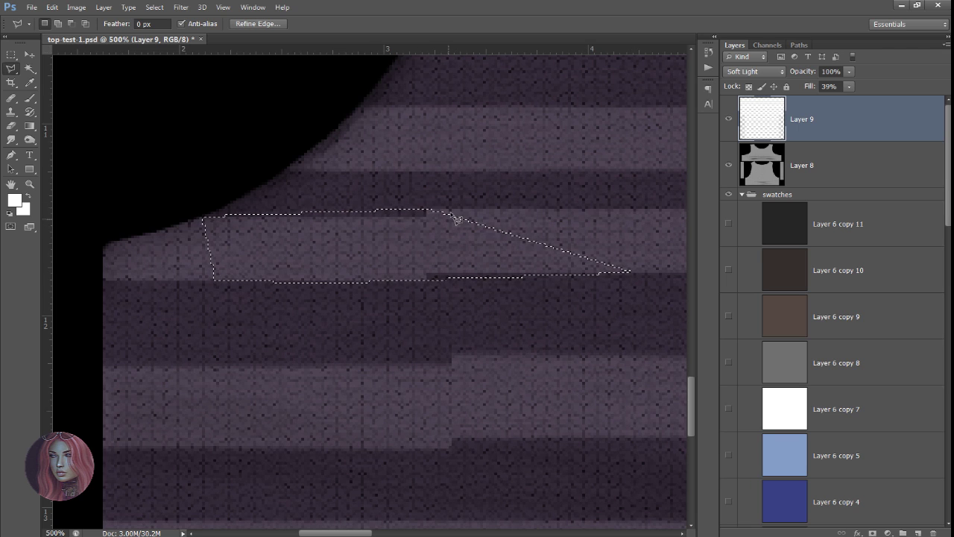
Paint the lassoed part of the armhole-base stripe white with a hard round brush at size 45, and clear the selection
click(30, 97)
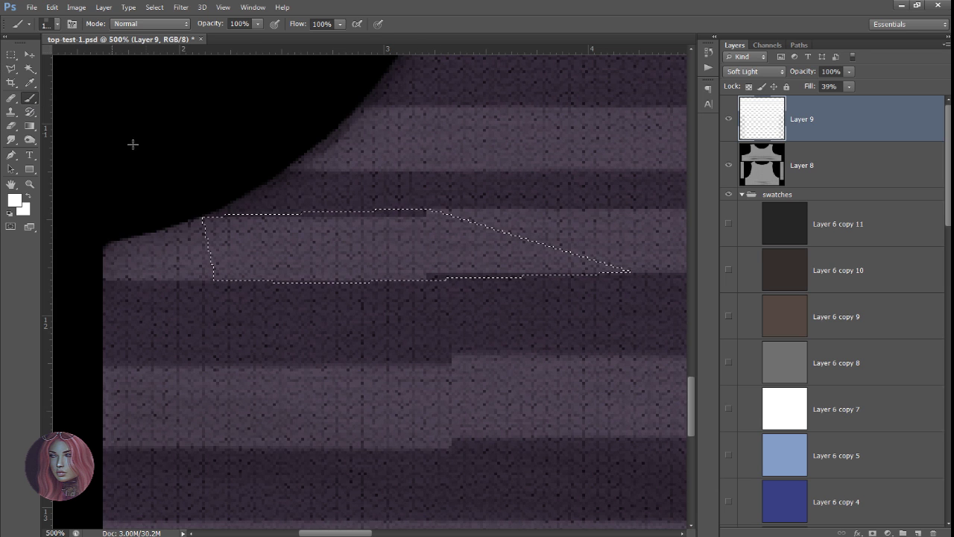
click(54, 26)
click(141, 116)
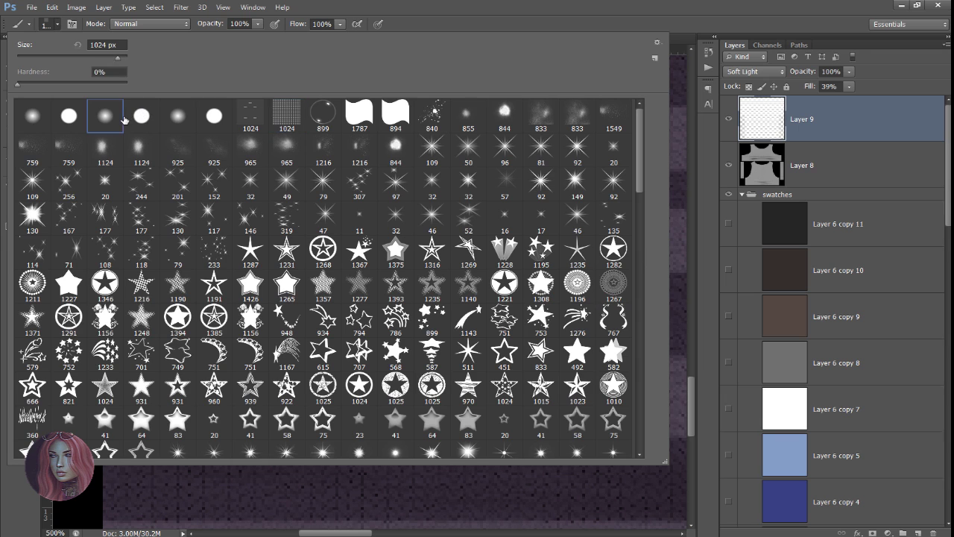
key(Return)
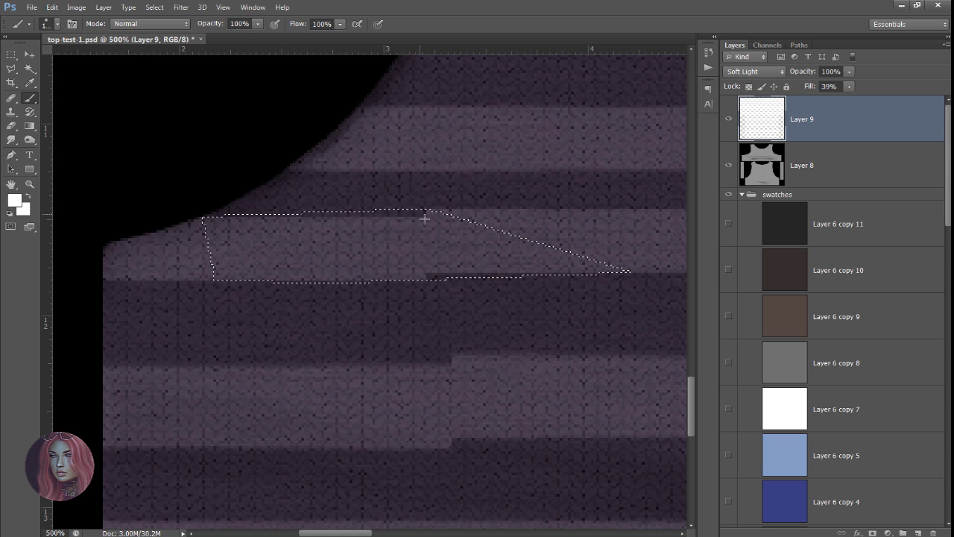
key(bracketleft)
key(bracketleft)
key(bracketleft)
key(bracketleft)
key(bracketleft)
key(bracketleft)
key(bracketleft)
key(bracketleft)
key(bracketleft)
key(bracketleft)
key(bracketleft)
key(bracketleft)
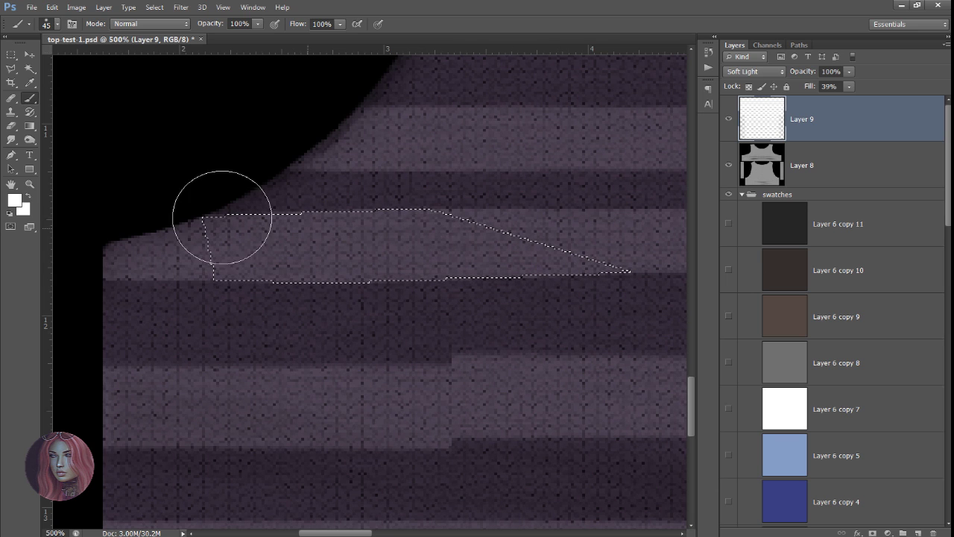
click(12, 55)
click(321, 255)
Outline the stepped break in the next light stripe down with the Polygonal Lasso, using gently sloping edges across the offset
scroll(445, 335, down, 5)
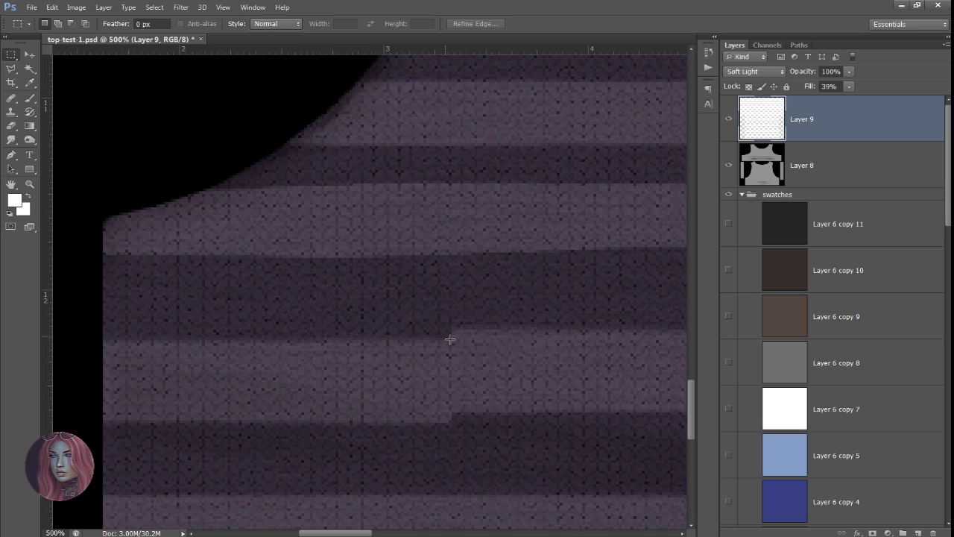
click(9, 156)
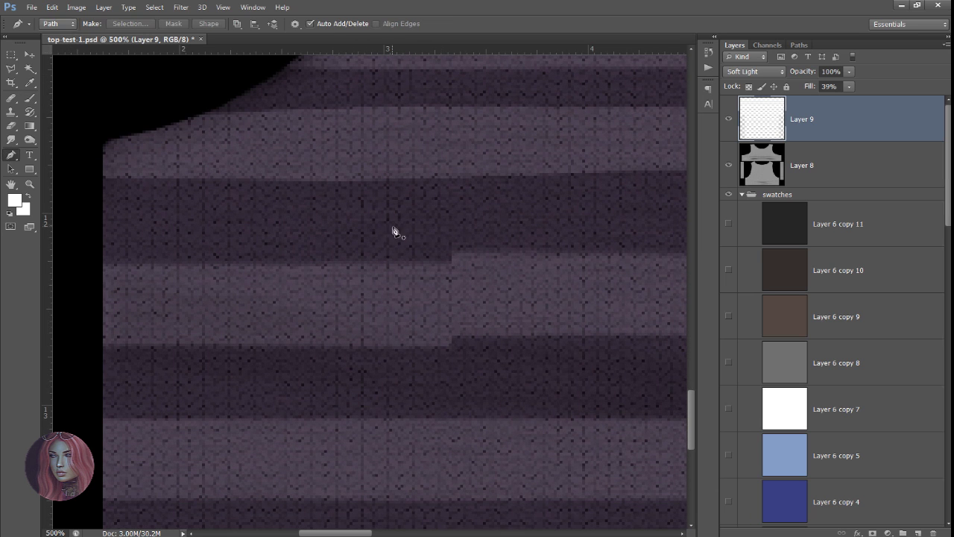
click(11, 68)
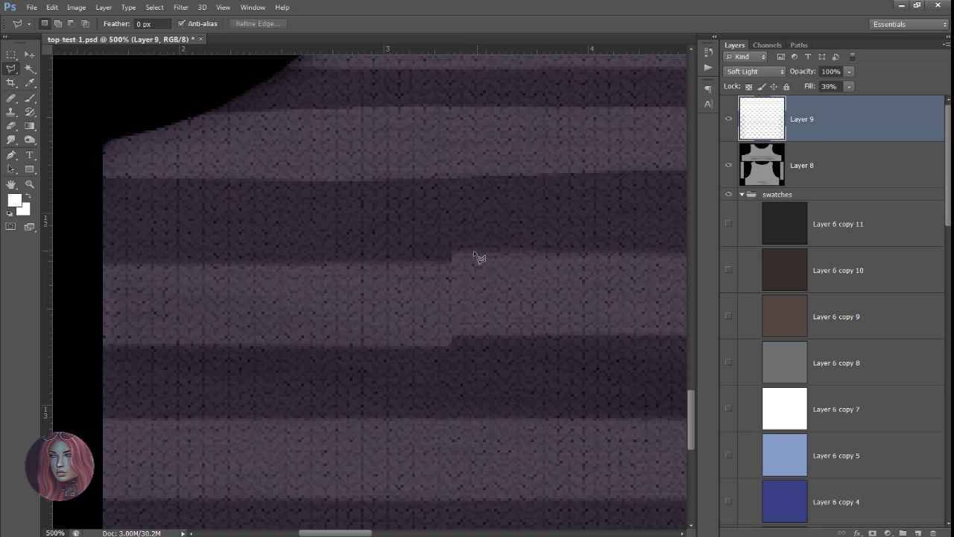
click(386, 256)
double_click(425, 254)
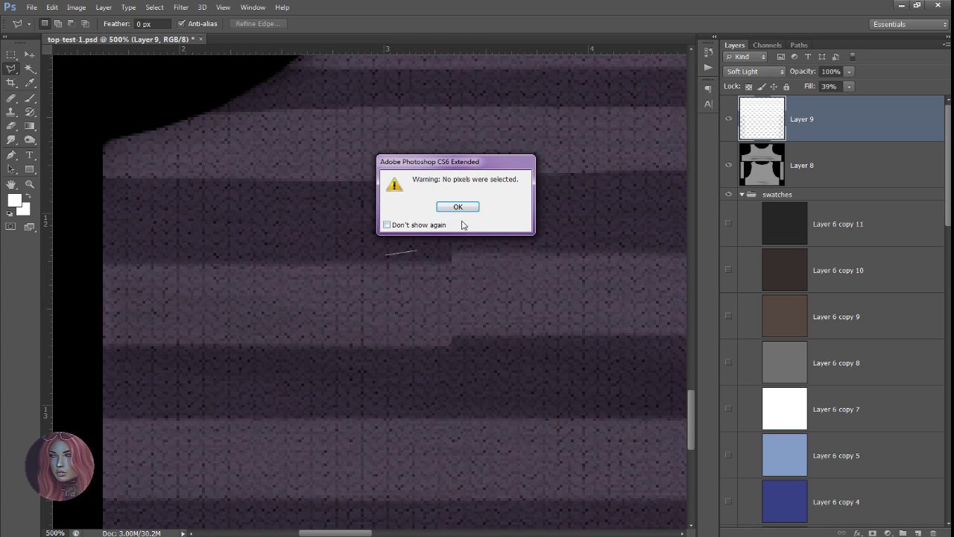
key(Return)
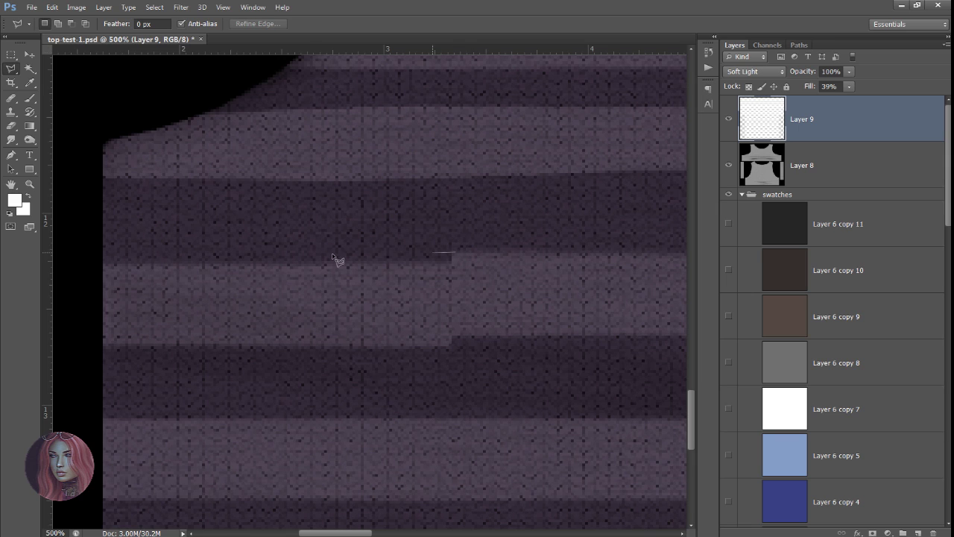
click(121, 262)
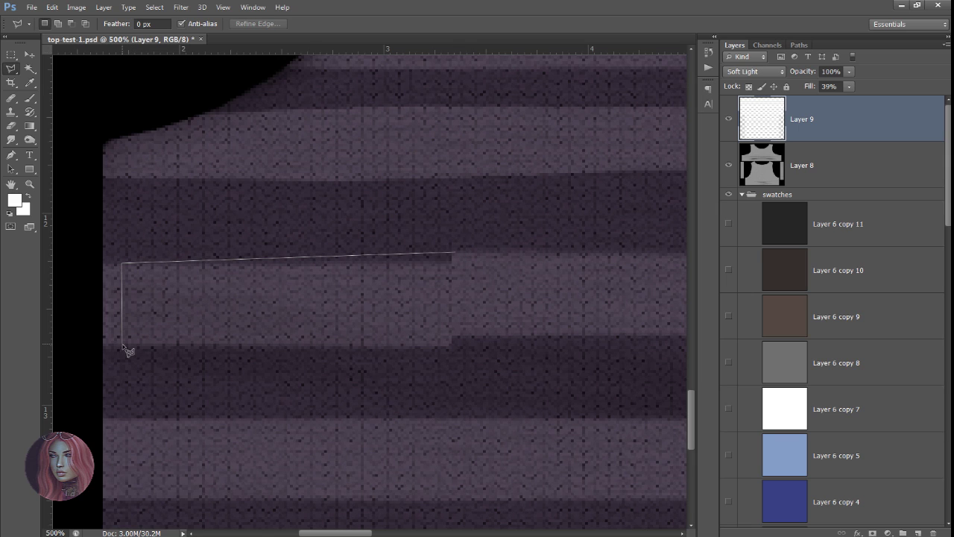
click(122, 344)
click(658, 336)
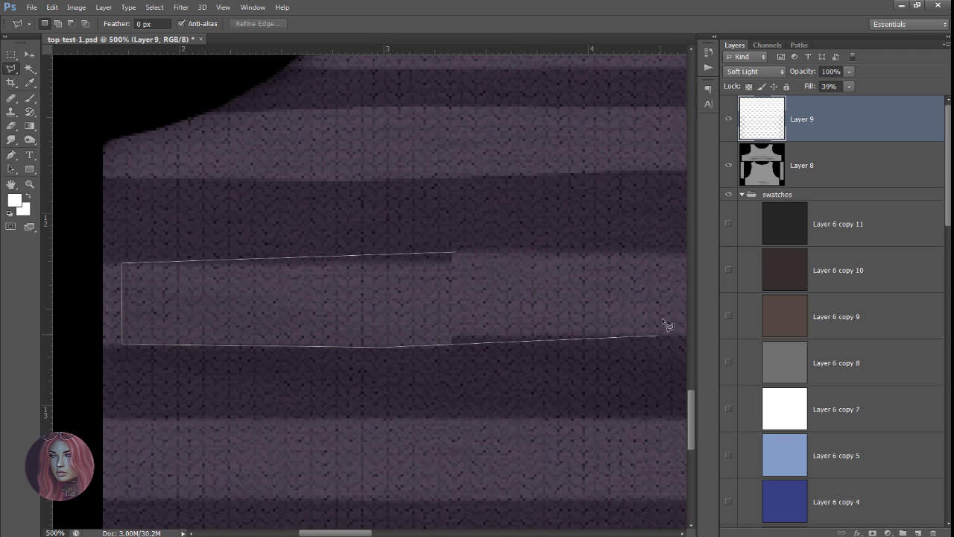
click(453, 252)
Brush white over the lassoed break in the second light stripe at size 45, and clear the selection
click(30, 98)
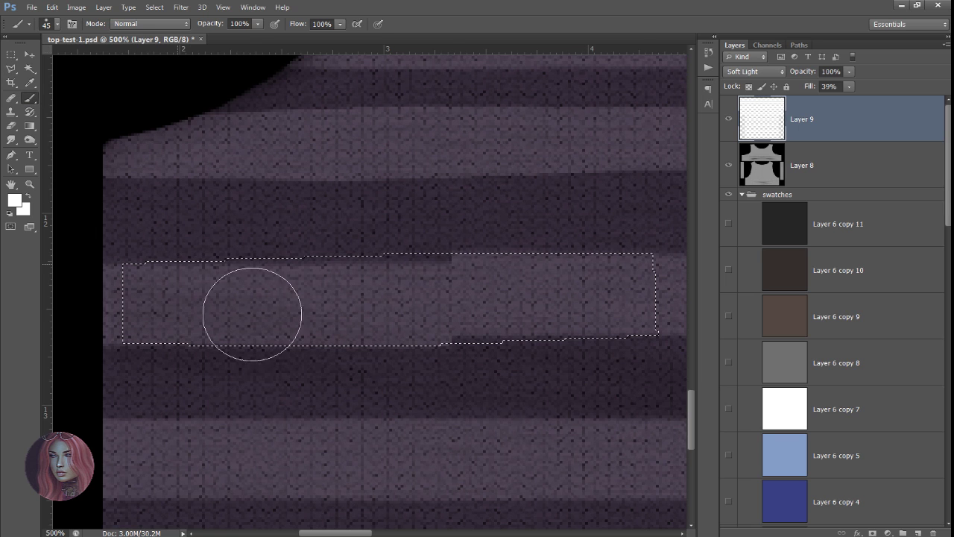
drag(252, 309, 355, 318)
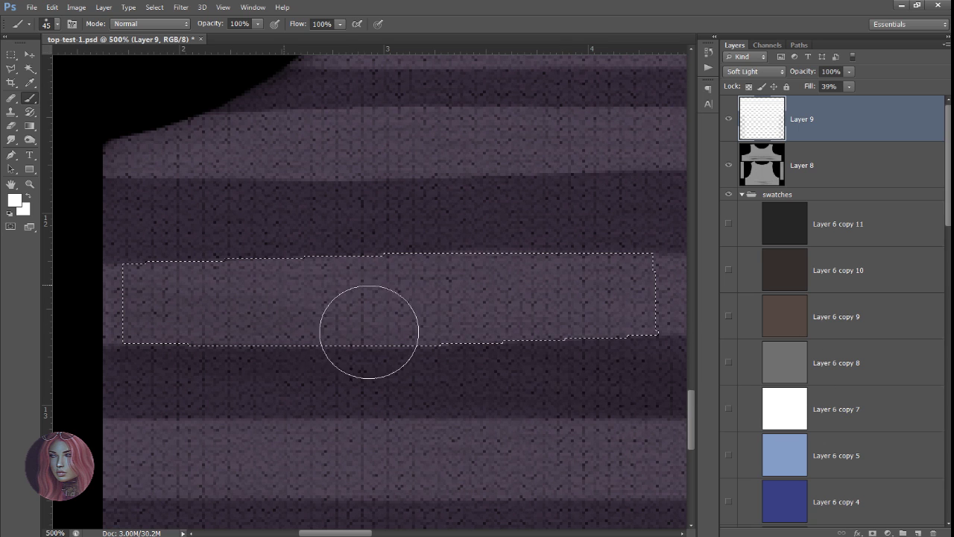
click(11, 55)
click(82, 82)
Export the seam-corrected texture as the JPEG top-test-1 and check the side seam on the top in Firestorm
click(36, 7)
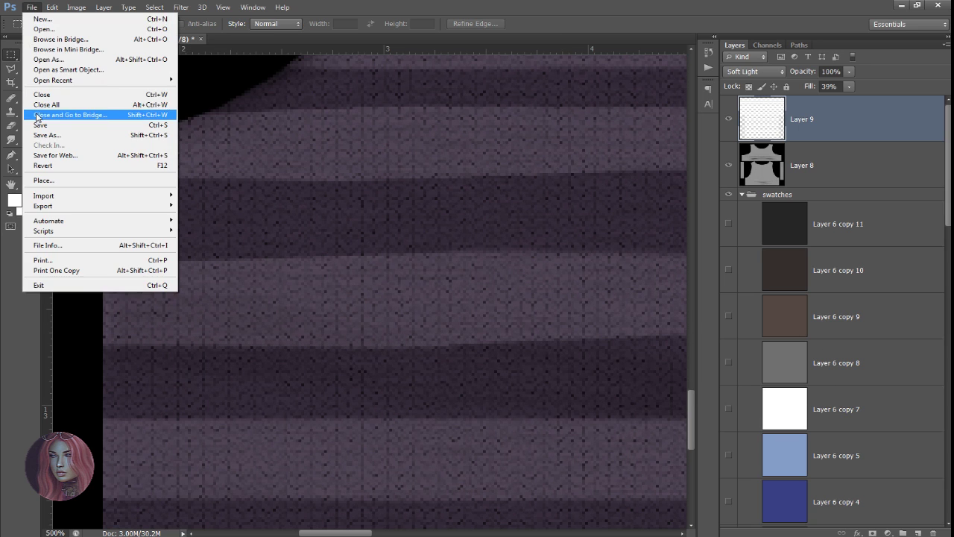
click(75, 134)
click(419, 381)
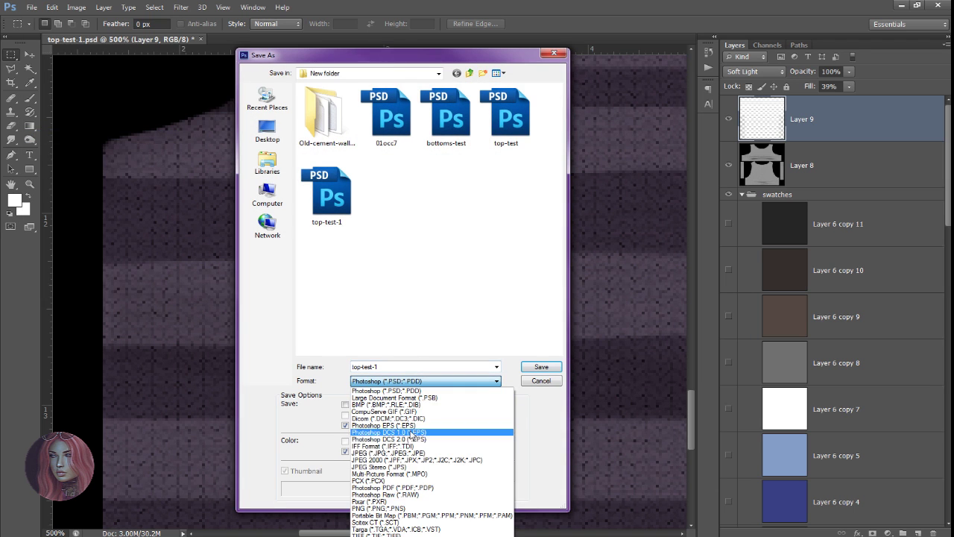
click(409, 448)
key(Return)
key(Return)
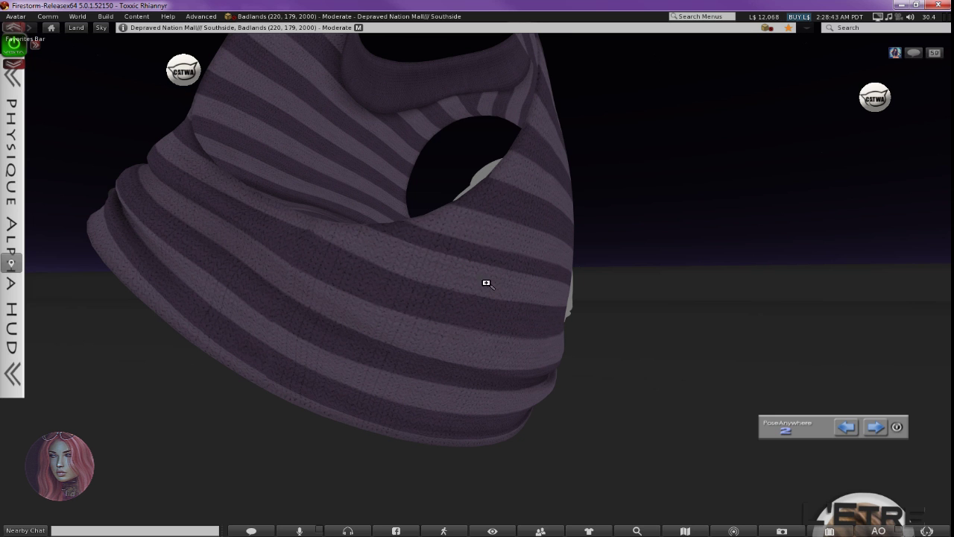
key(Escape)
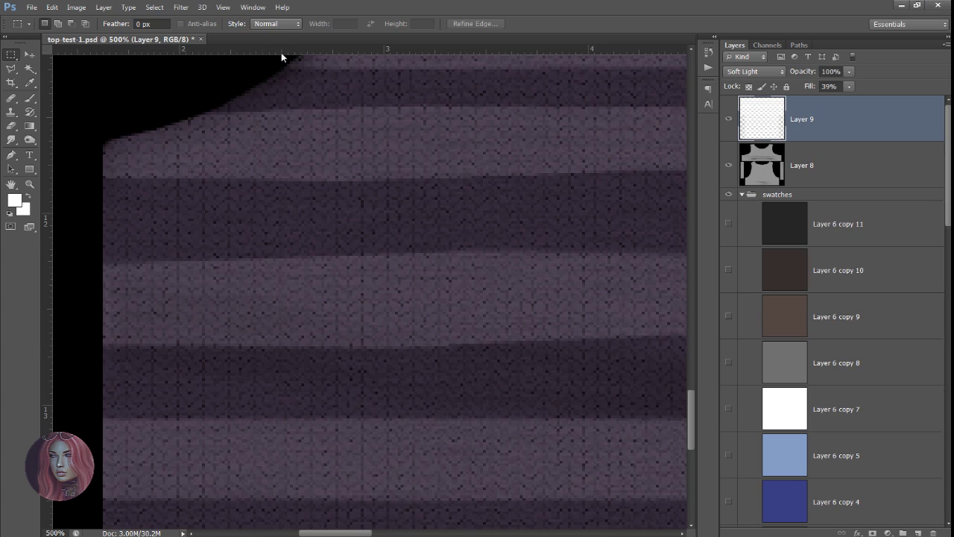
Marquee the strip across both shoulder tops of the lower shirt piece and delete the light stripe there from Layer 9
click(222, 7)
click(237, 104)
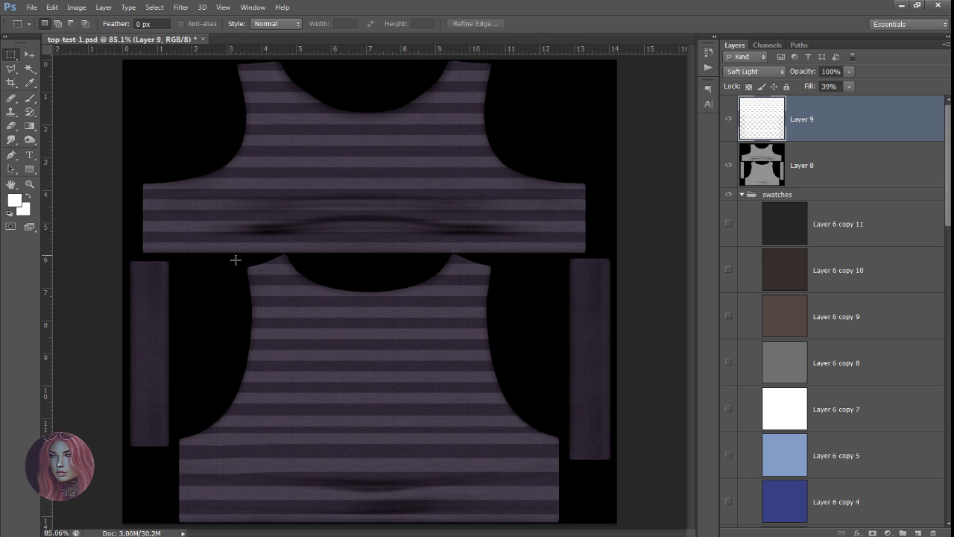
drag(236, 259, 504, 279)
Export the shoulder-edited texture as the JPEG top-test-1 and inspect the top's shoulders and body in Firestorm
click(32, 7)
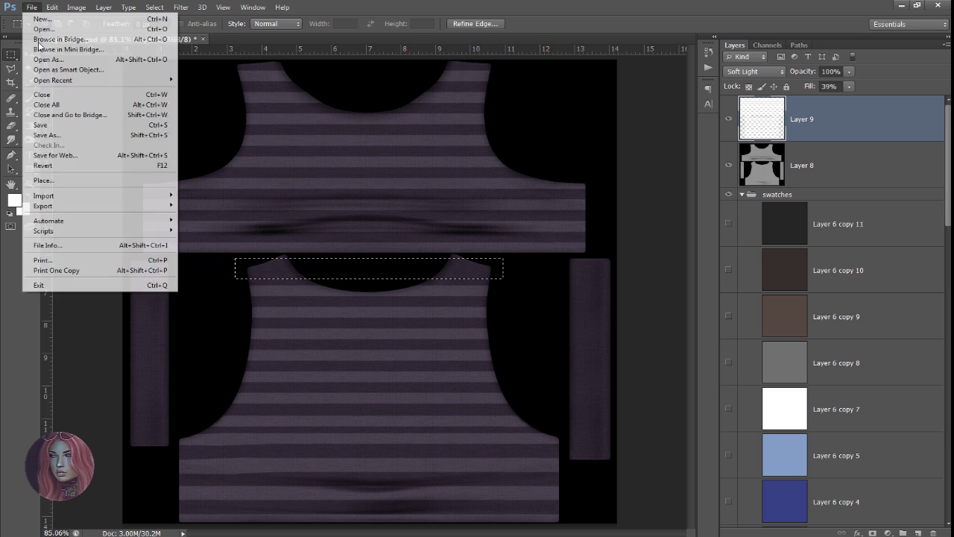
click(48, 135)
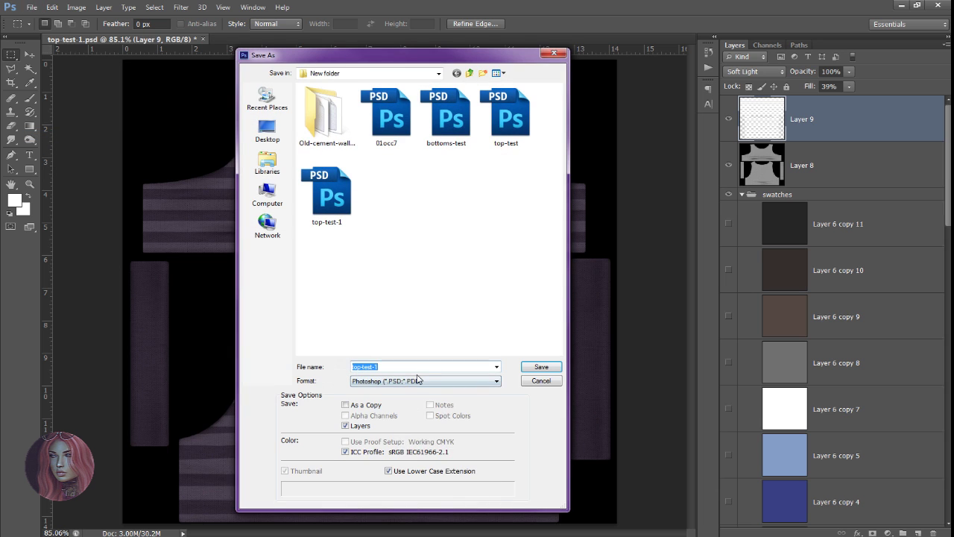
click(418, 380)
click(417, 458)
click(541, 366)
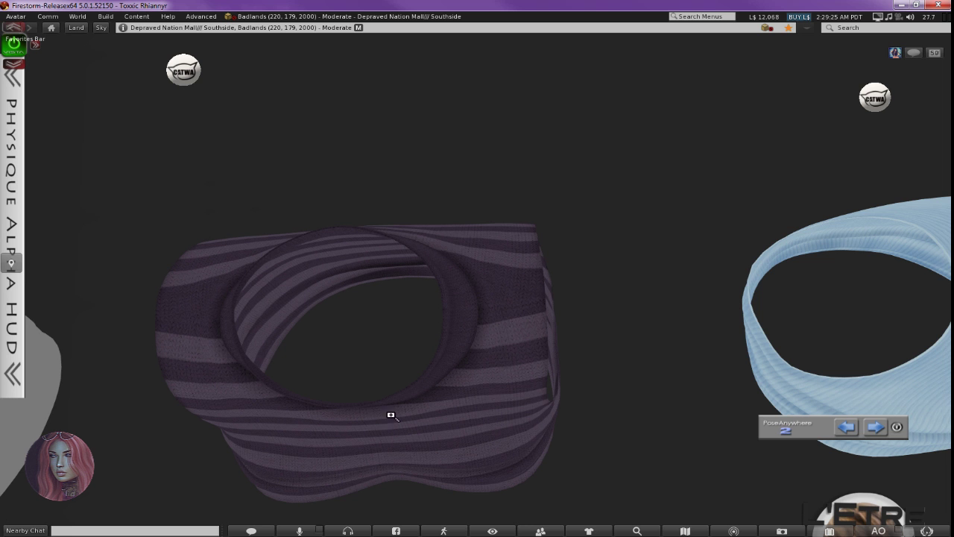
drag(390, 415, 395, 235)
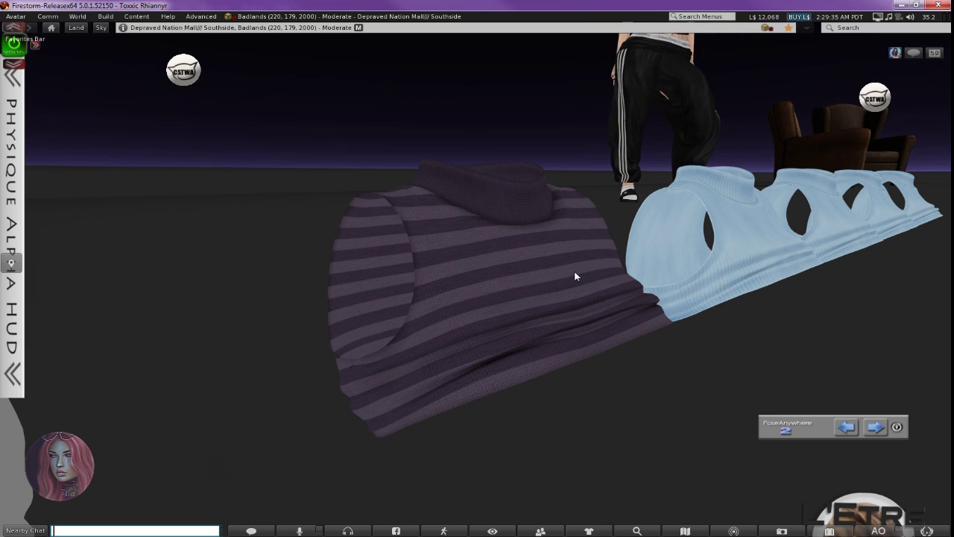
drag(579, 287, 390, 351)
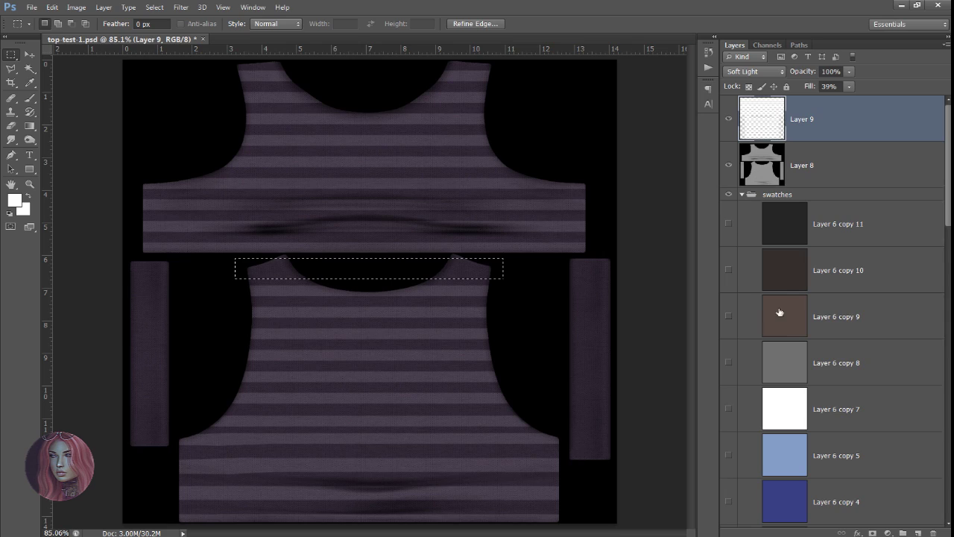
Clear the shoulder selection and collapse the swatches layer group
click(518, 231)
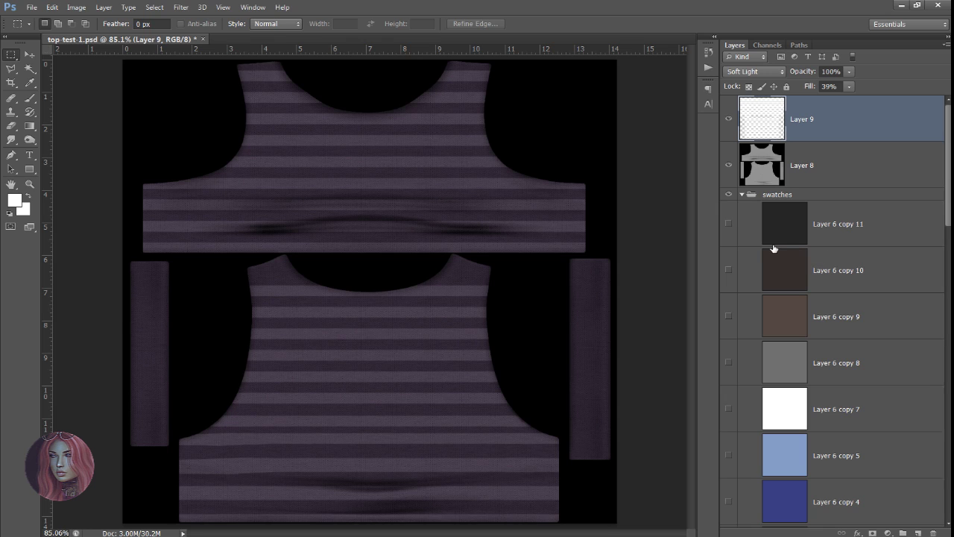
click(743, 195)
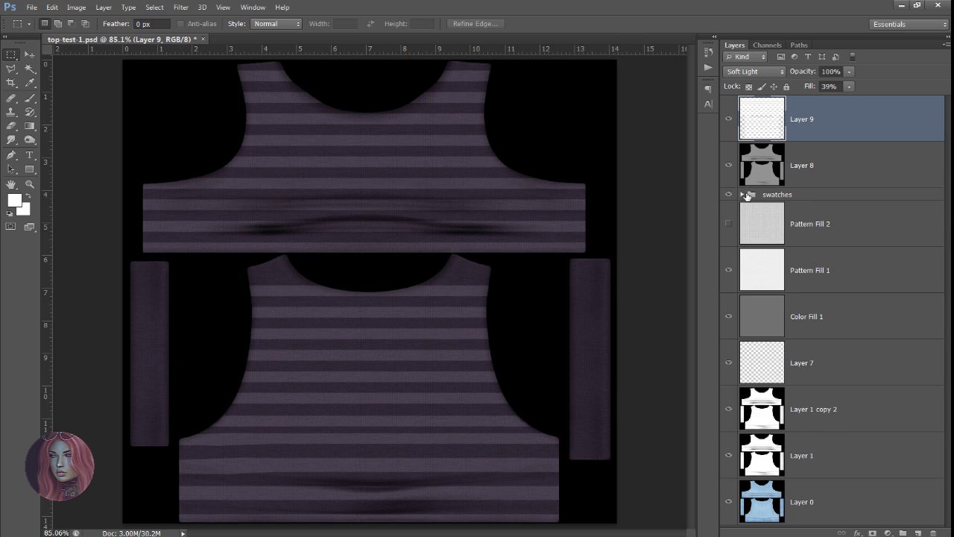